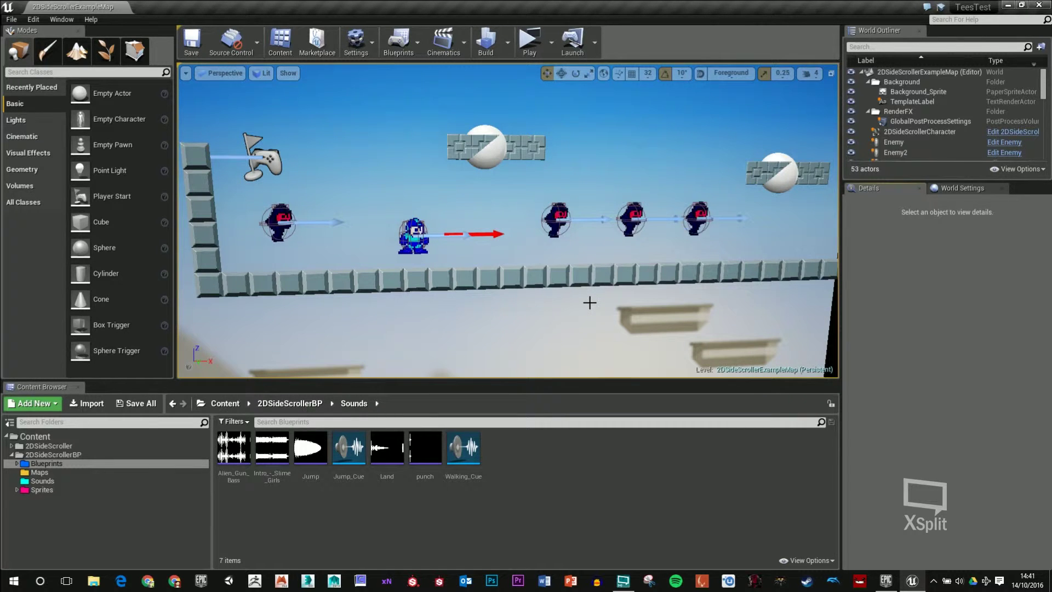
# - Create a new folder named 'Particles' in 2DSideScrollerBP
pyautogui.click(50, 455)
pyautogui.rightClick(494, 465)
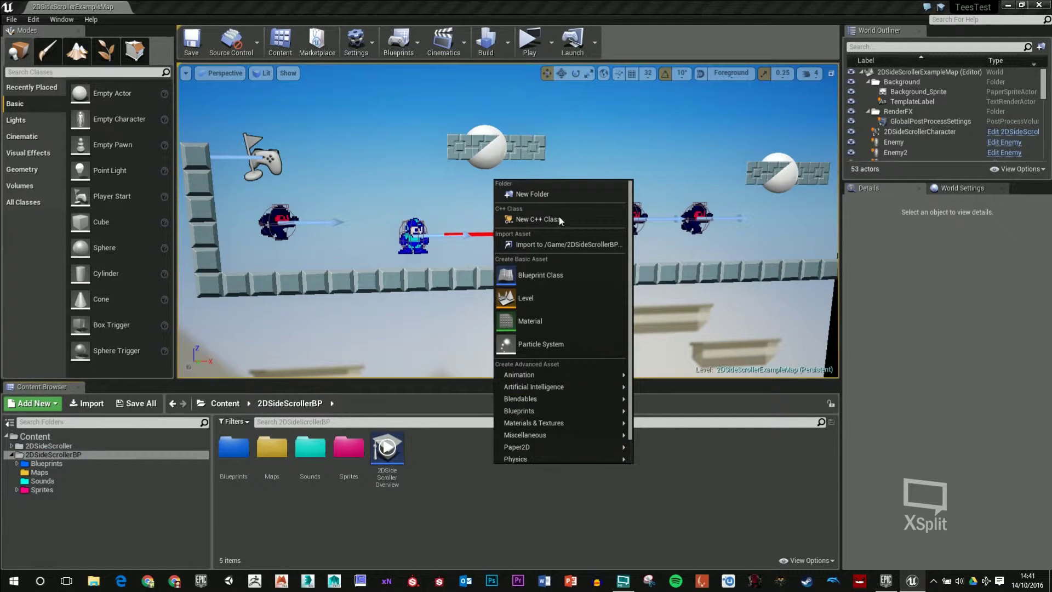
pyautogui.click(553, 194)
pyautogui.write('Pa')
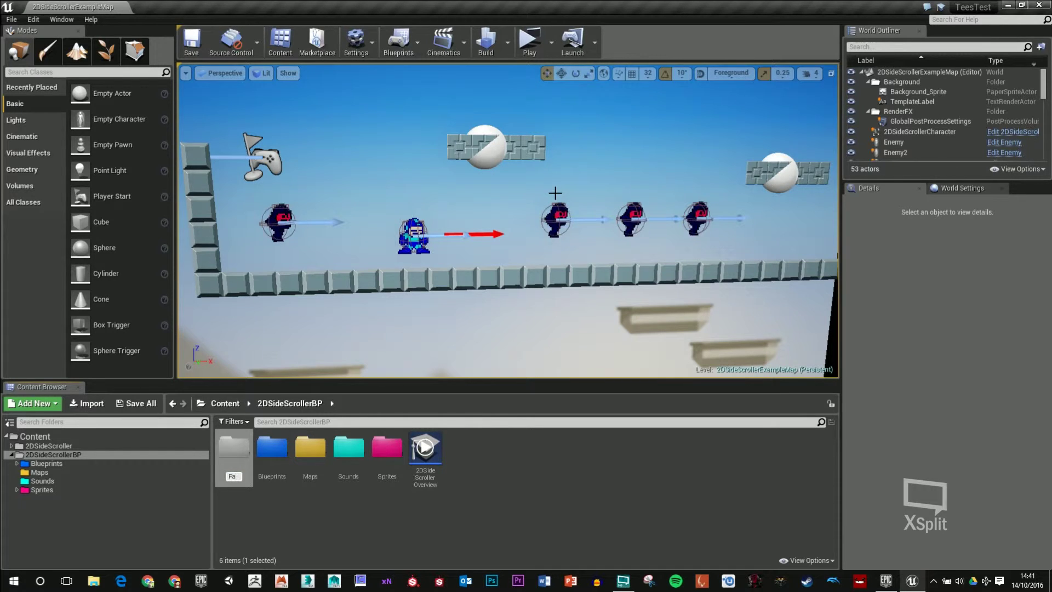
pyautogui.write('rticles')
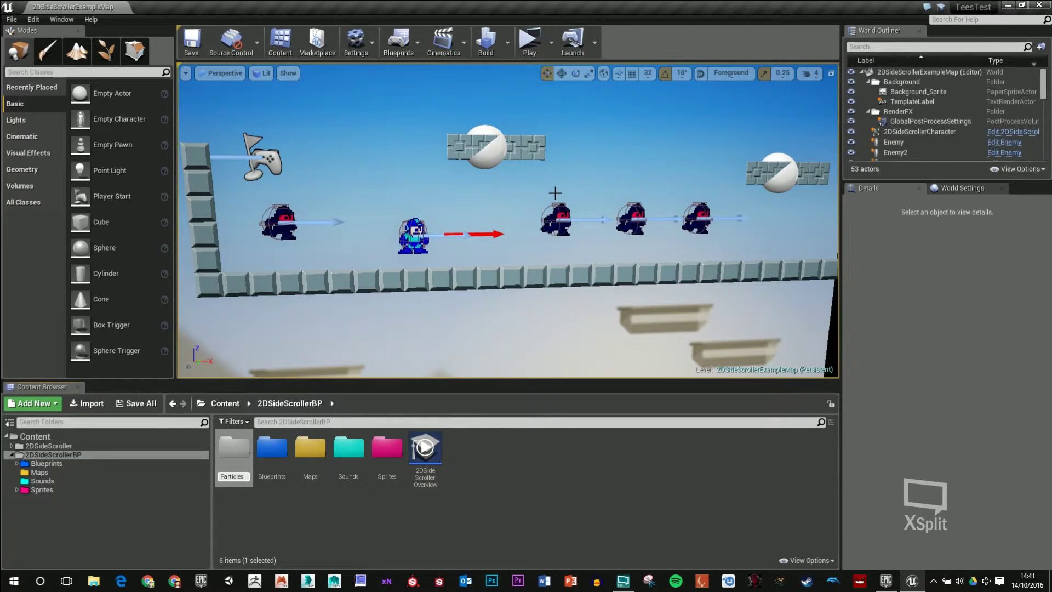
pyautogui.press('Return')
# - Inside Particles, create a 'Sprites' subfolder
pyautogui.doubleClick(427, 458)
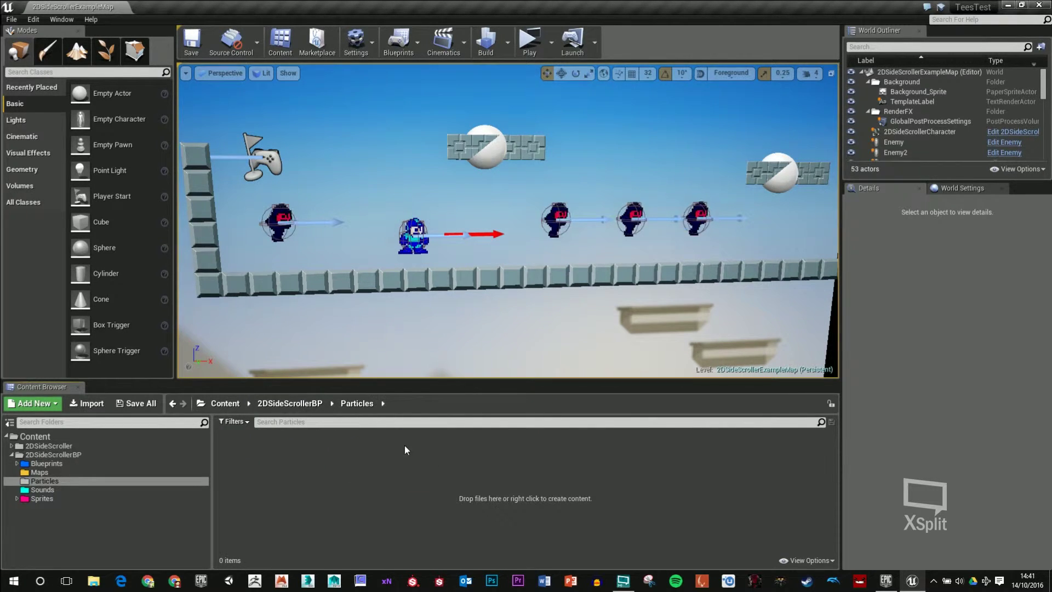
pyautogui.rightClick(412, 453)
pyautogui.click(468, 182)
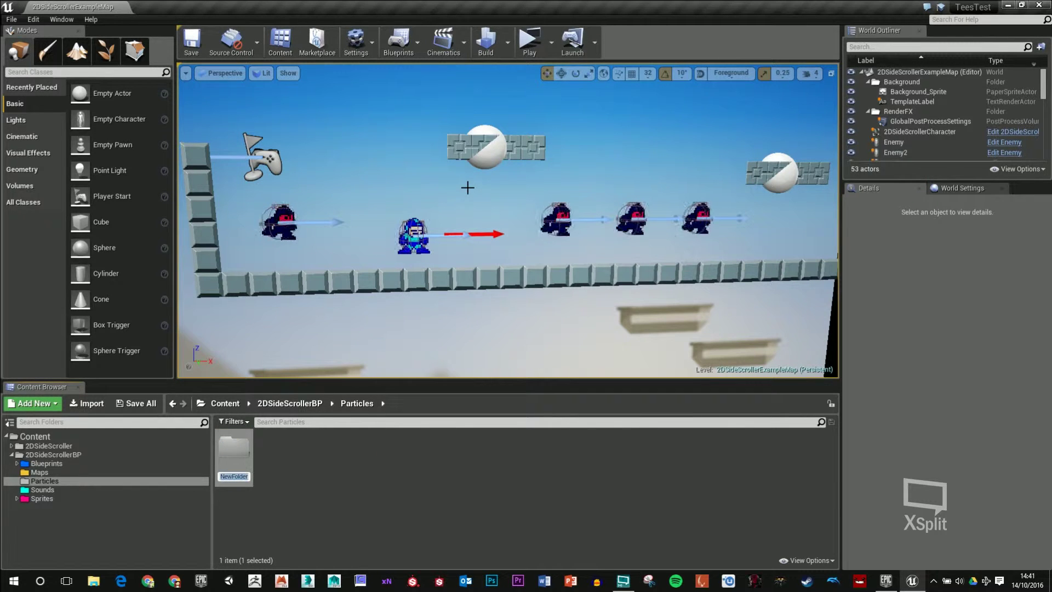
pyautogui.write('Sprites')
pyautogui.press('Return')
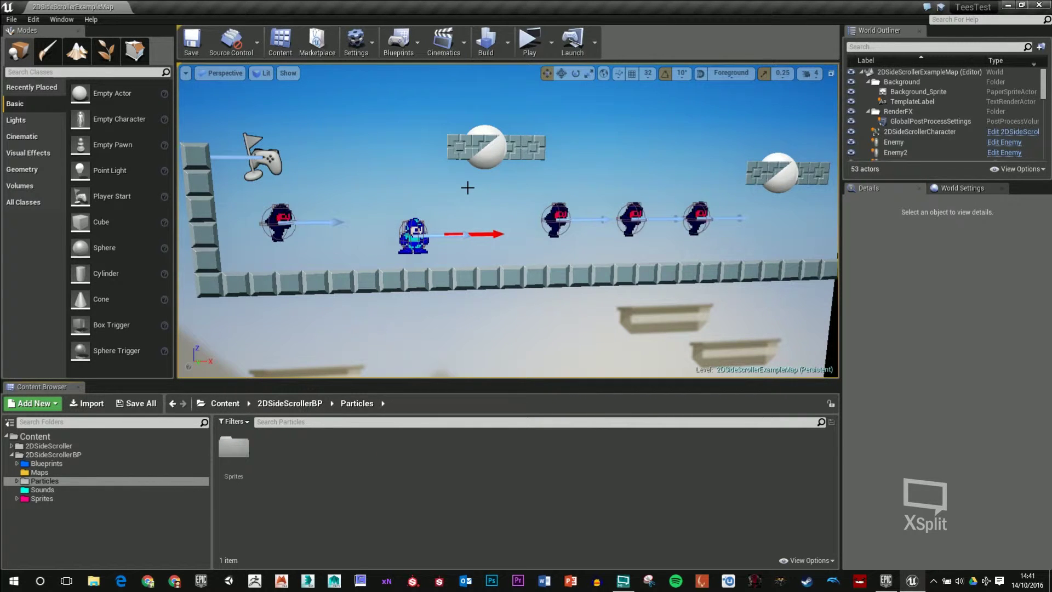
# - Start importing blood_Drop.png into Sprites, then reveal the desktop with Win+D
pyautogui.doubleClick(234, 453)
pyautogui.rightClick(295, 491)
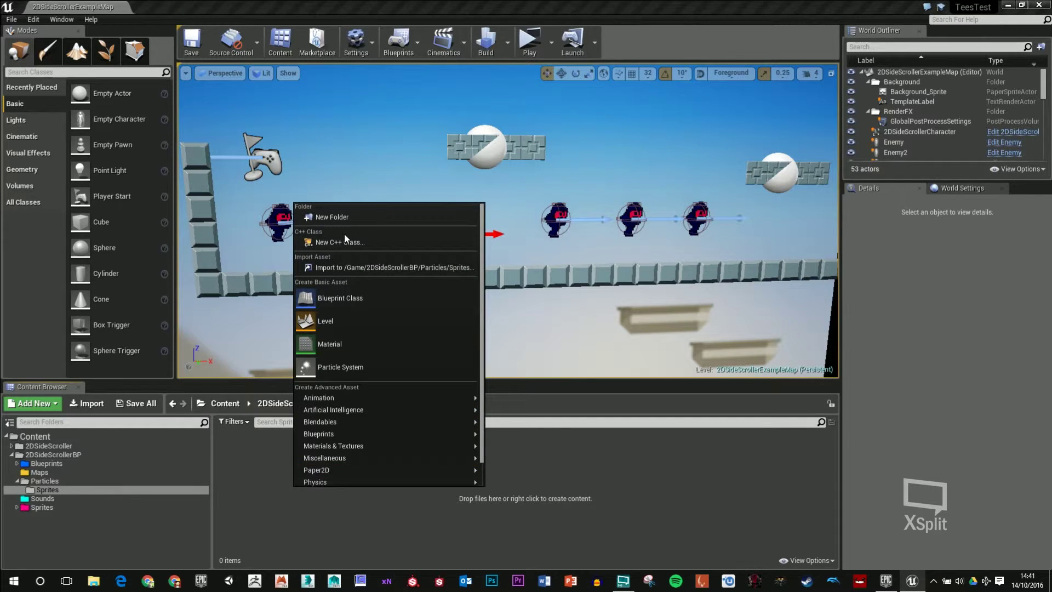
pyautogui.click(349, 270)
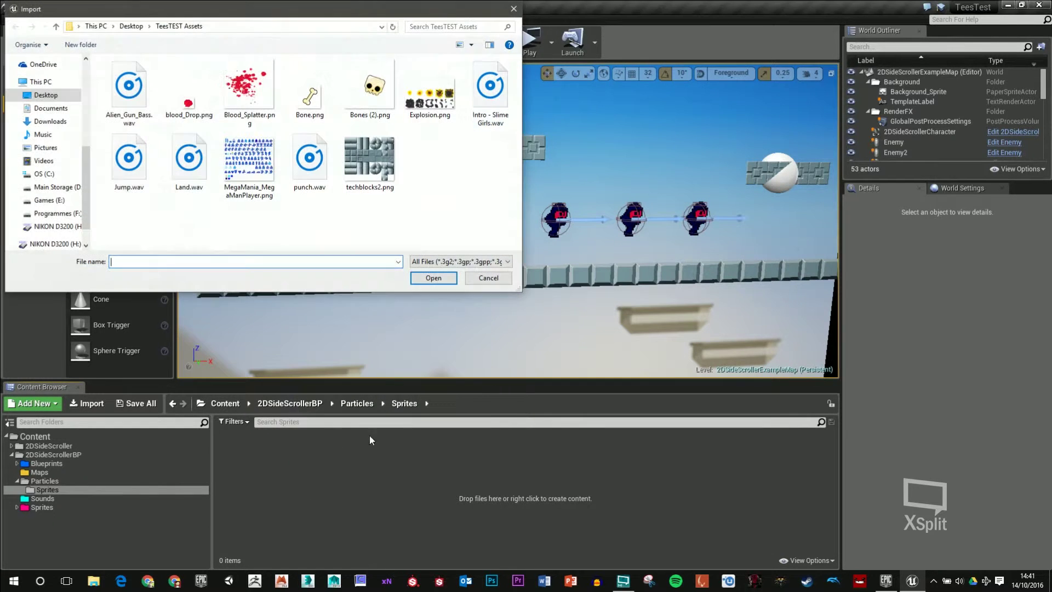
pyautogui.click(190, 115)
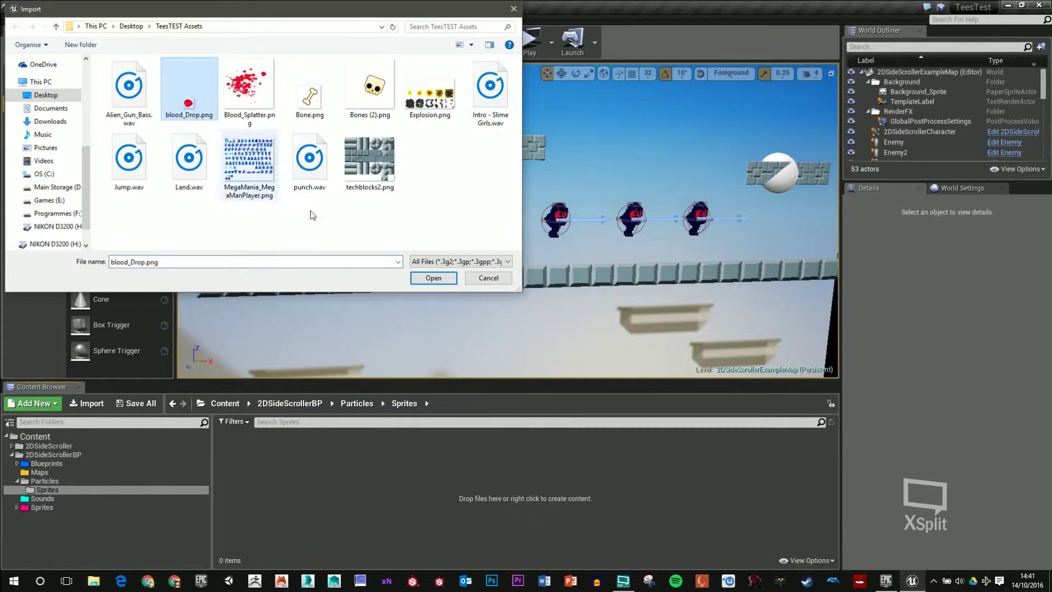
pyautogui.click(1027, 580)
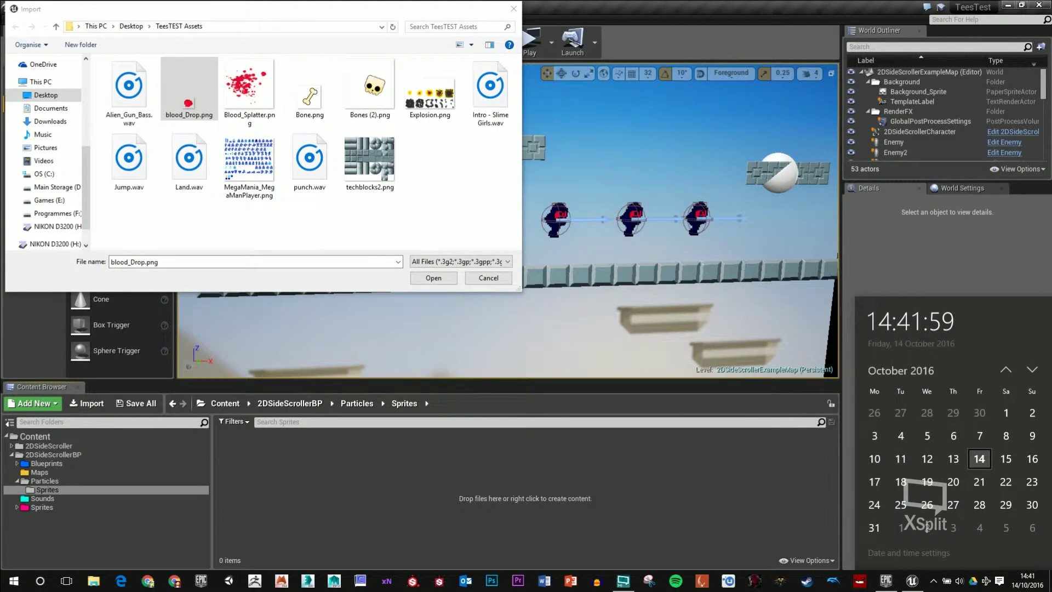
pyautogui.press('super+d')
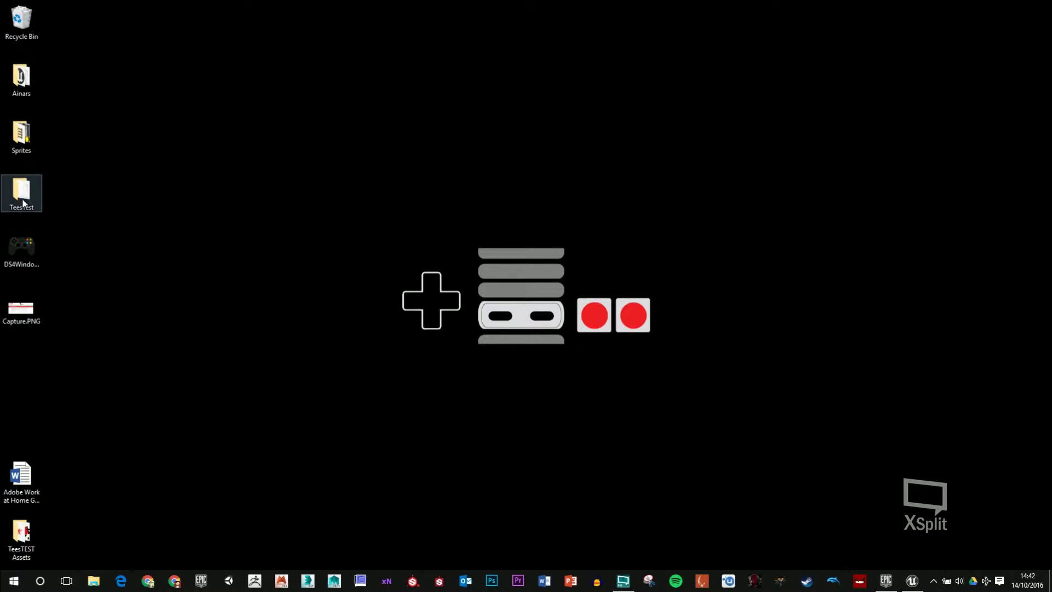
# - Open the TeesTEST Assets folder from its desktop shortcut
pyautogui.doubleClick(22, 534)
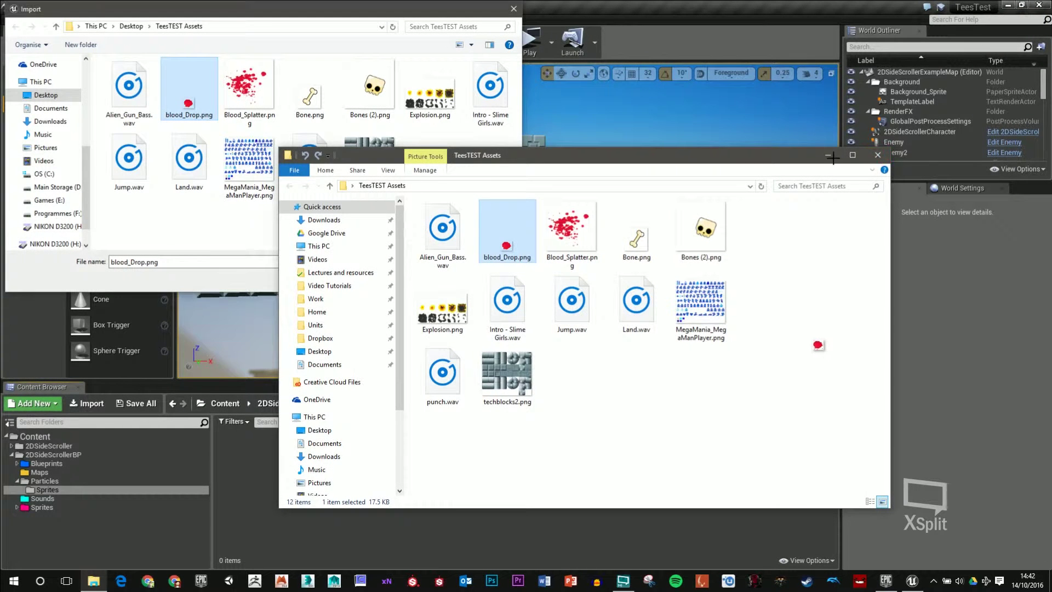
# - Import blood_Drop.png into Sprites and apply Paper2D texture settings to it
pyautogui.click(829, 155)
pyautogui.click(429, 274)
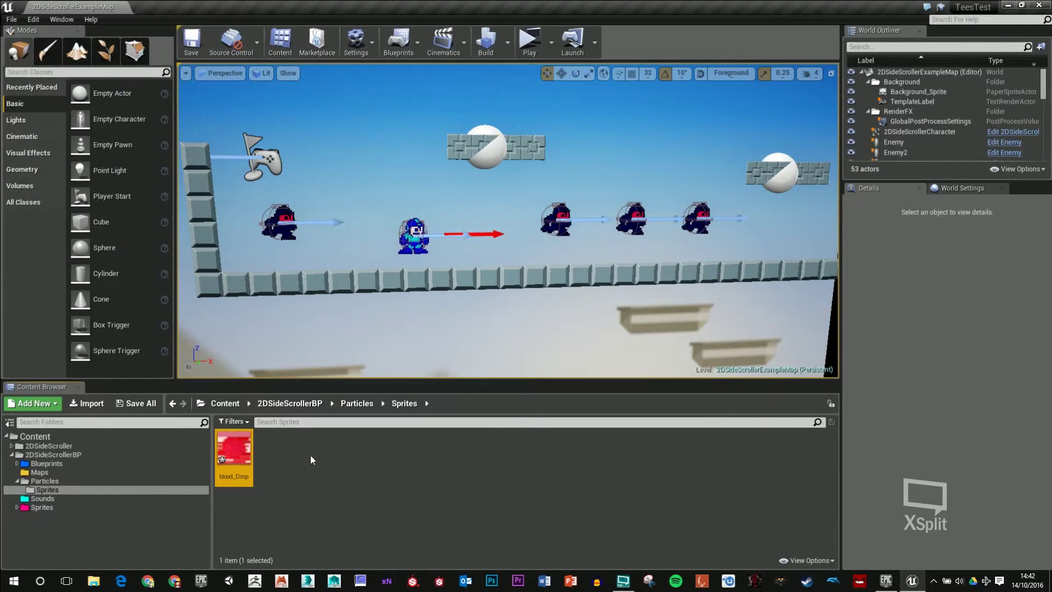
pyautogui.rightClick(242, 456)
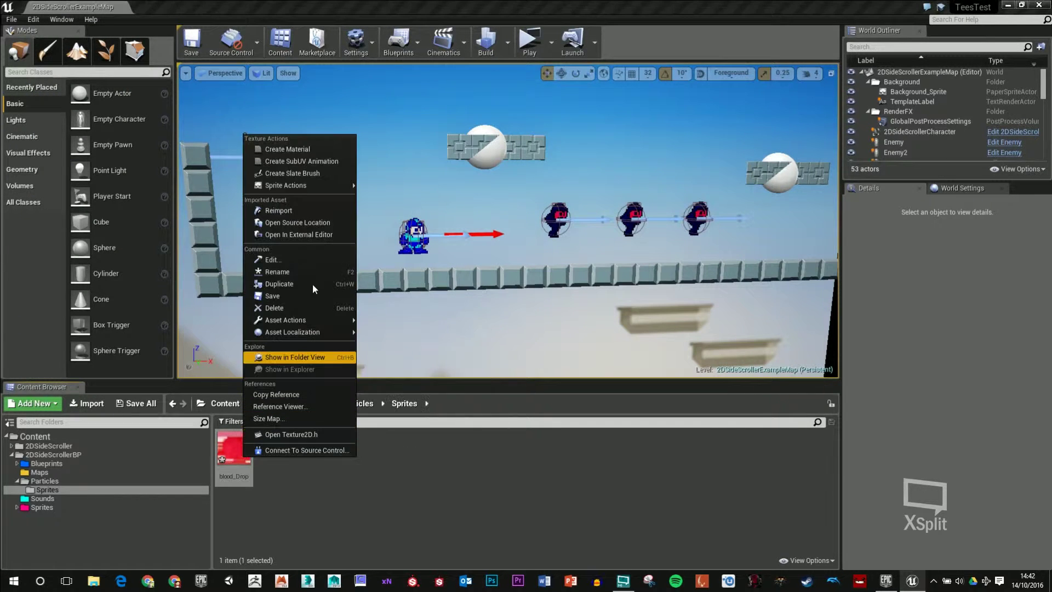
pyautogui.moveTo(307, 185)
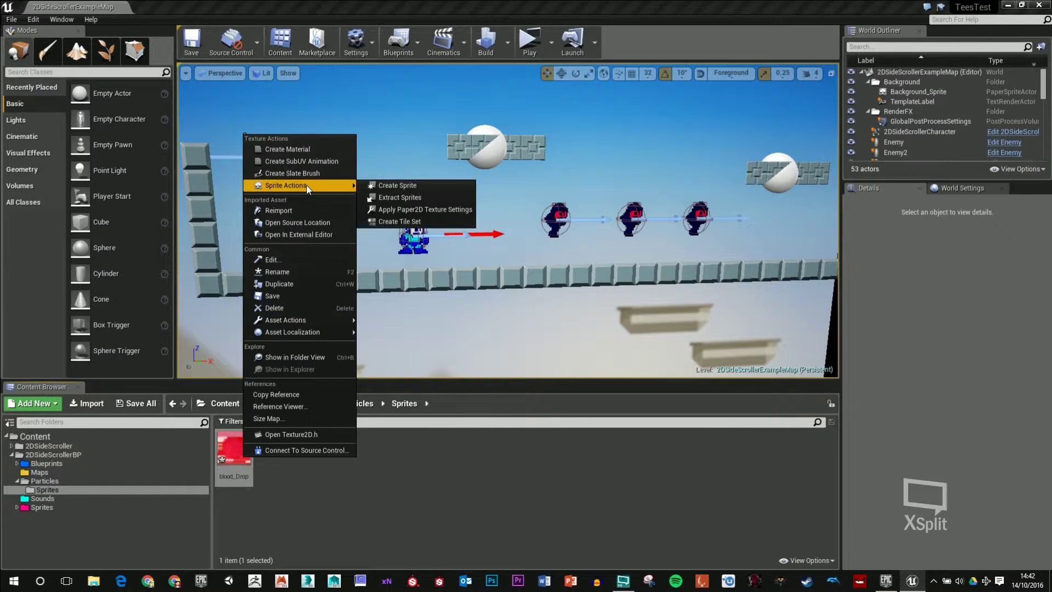
pyautogui.click(439, 209)
# - Create a new material named 'Blood_MAt' in the Sprites folder
pyautogui.moveTo(259, 459)
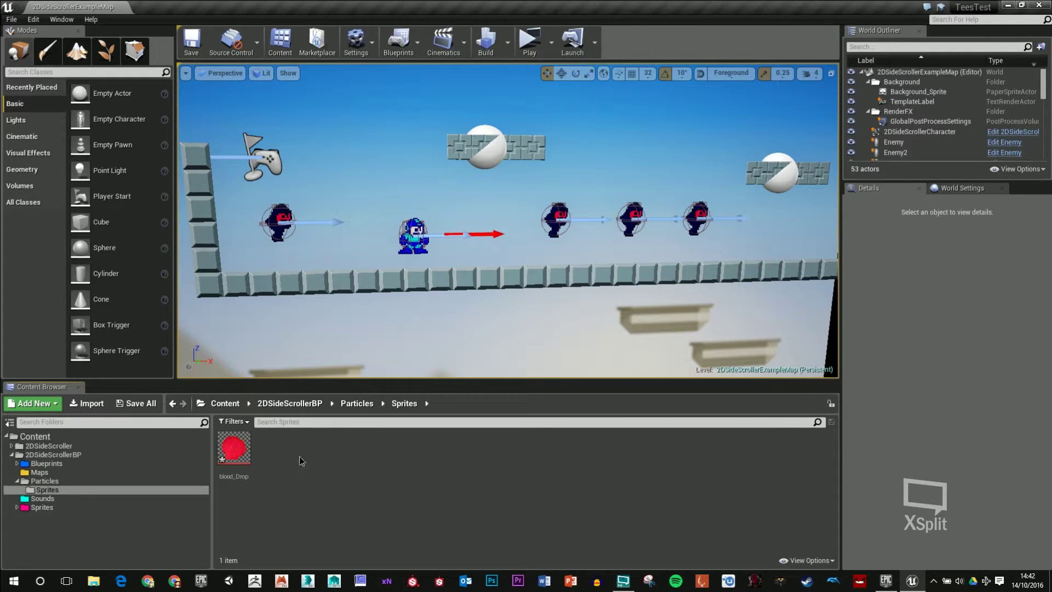
pyautogui.rightClick(300, 457)
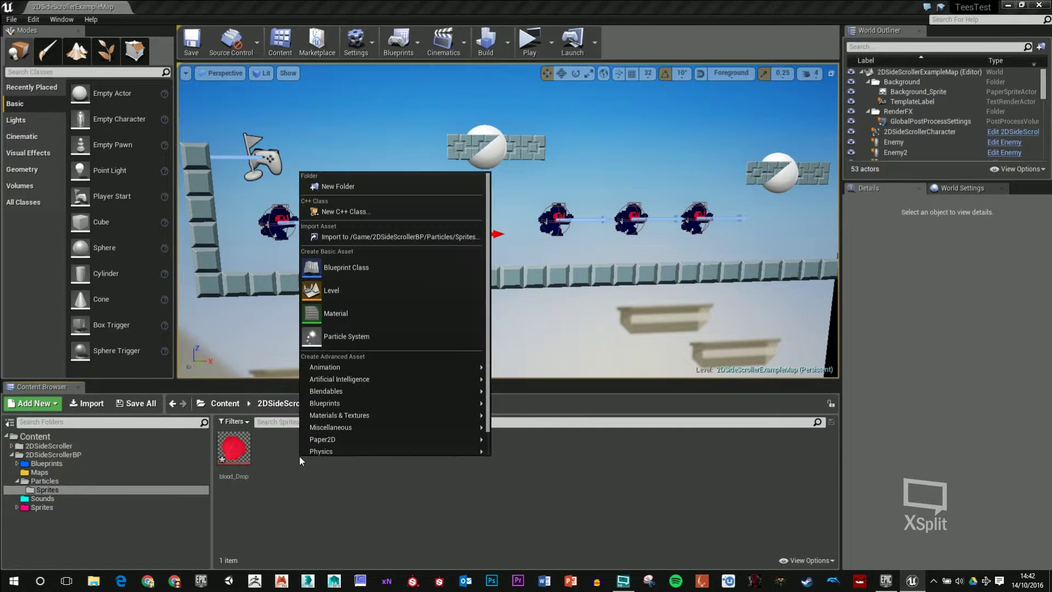
pyautogui.click(346, 314)
pyautogui.write('Blo')
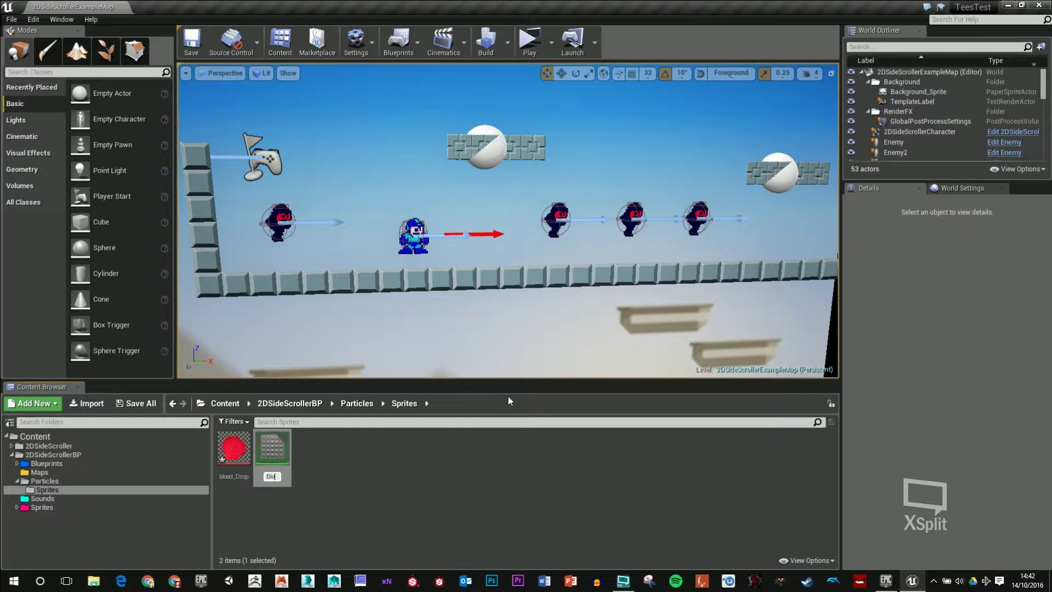
pyautogui.write('od_MA')
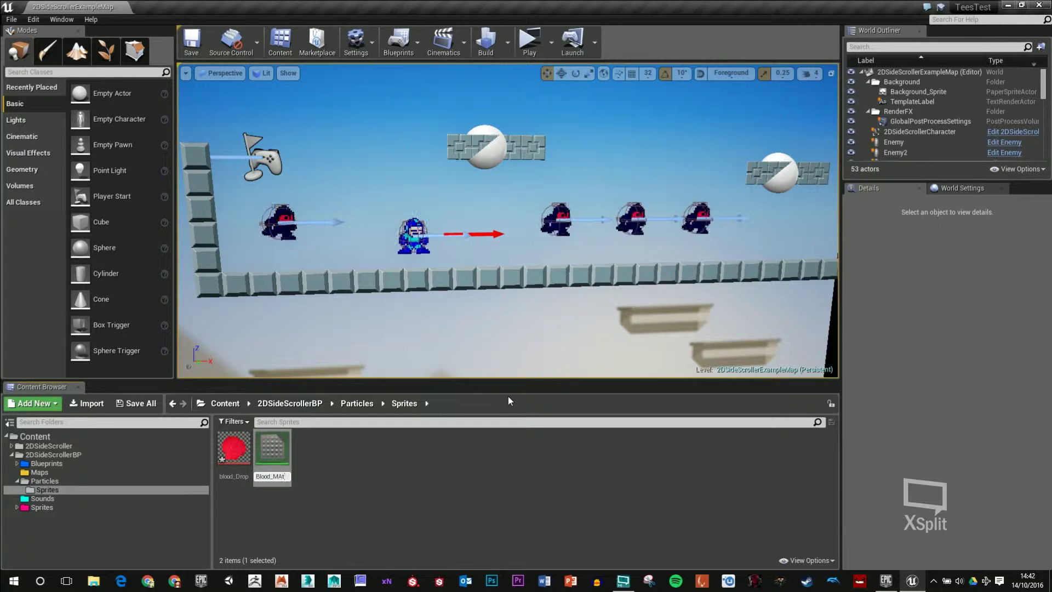
pyautogui.write('t')
pyautogui.press('Return')
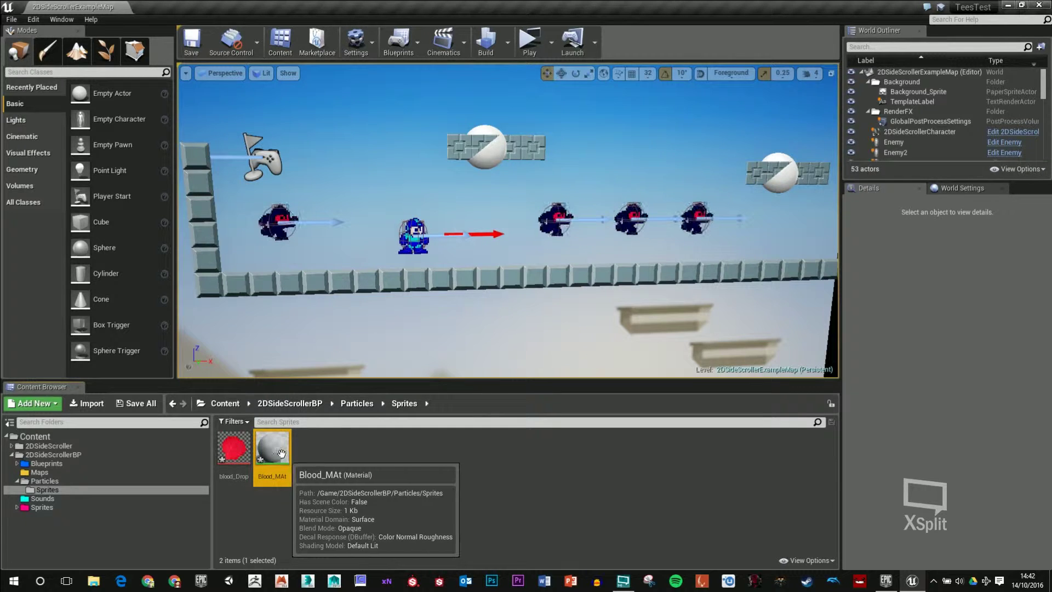
# - Open Blood_MAt in the material editor and widen the preview and details area
pyautogui.doubleClick(280, 452)
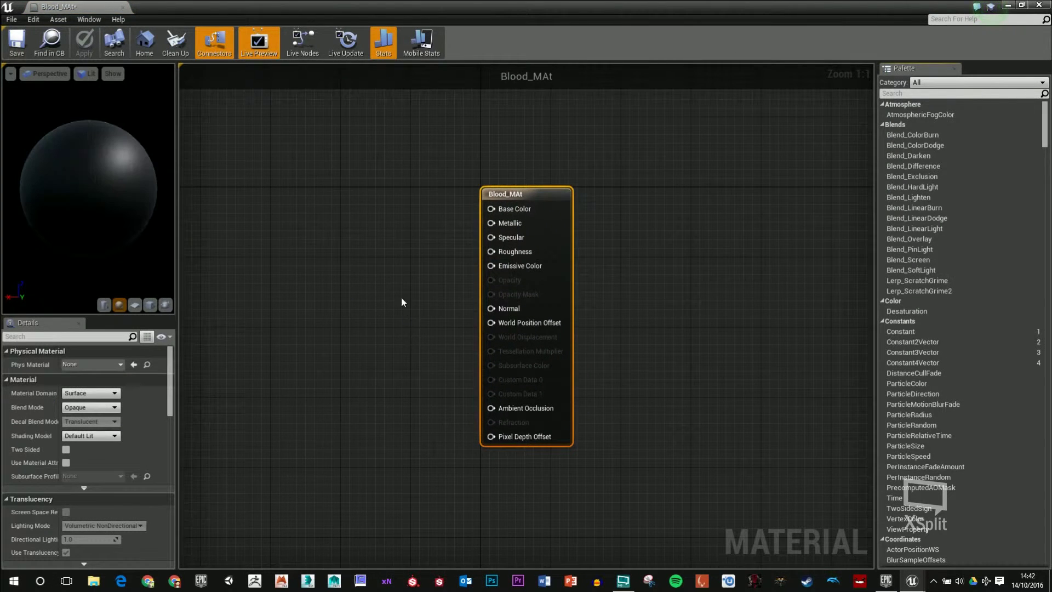
pyautogui.moveTo(390, 287); pyautogui.dragTo(424, 285, button='right')
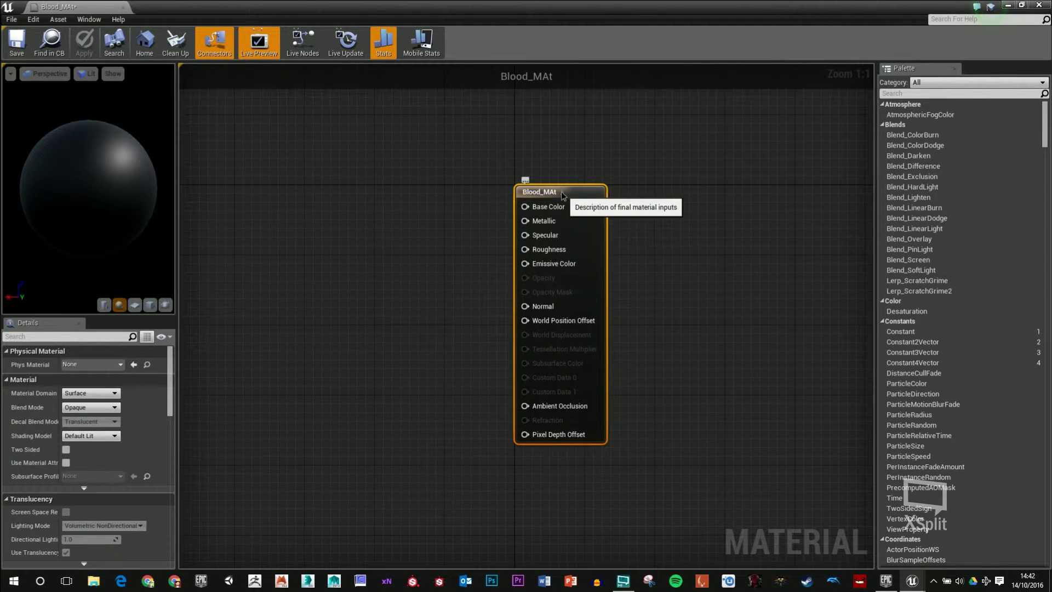
pyautogui.moveTo(557, 185); pyautogui.dragTo(548, 176)
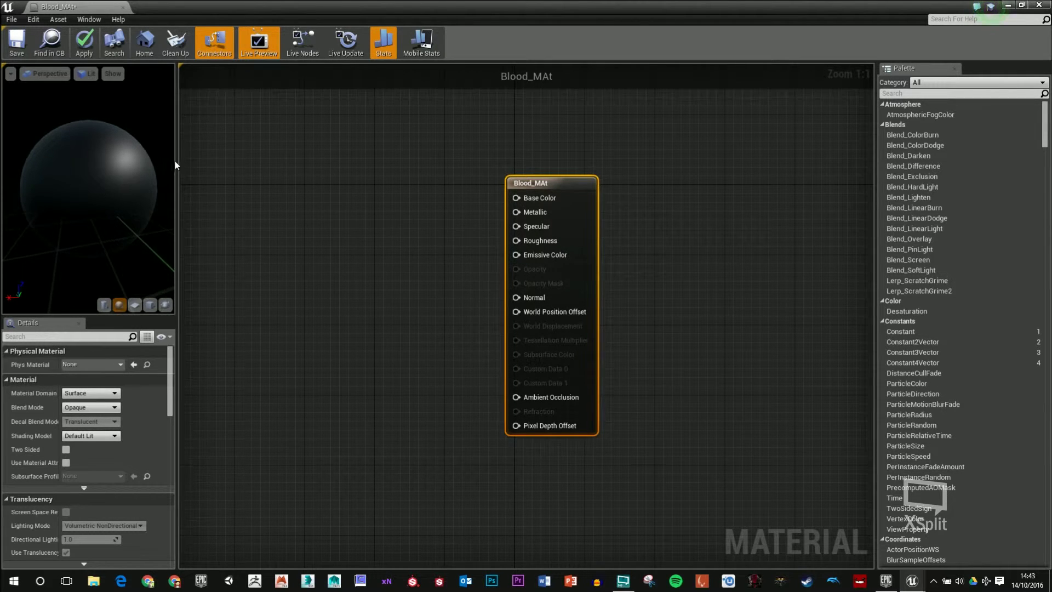
pyautogui.moveTo(176, 164); pyautogui.dragTo(320, 170)
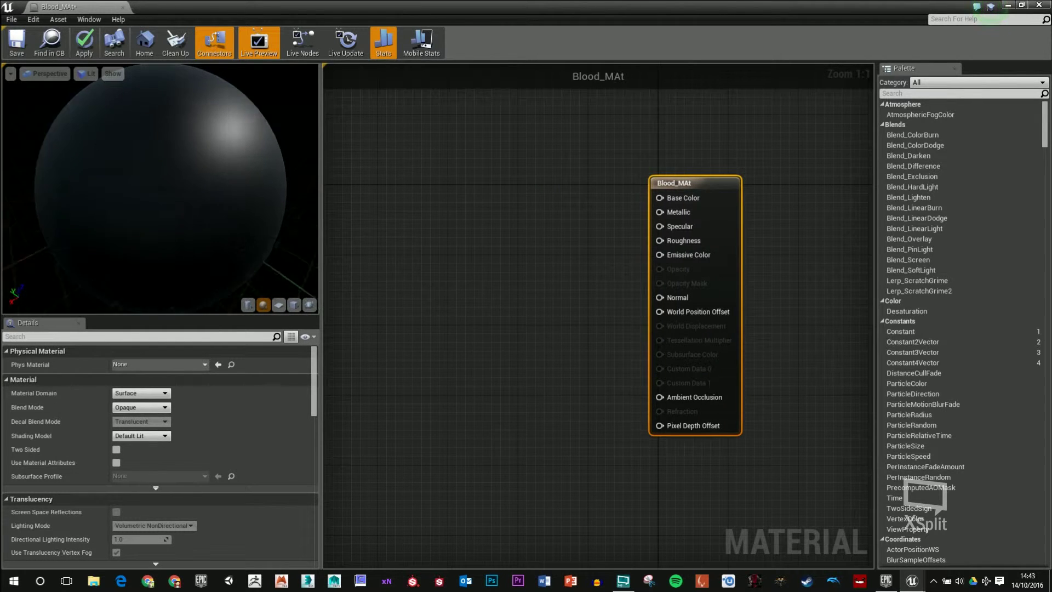
pyautogui.moveTo(159, 187)
pyautogui.mouseDown()
pyautogui.moveTo(192, 189)
pyautogui.moveTo(167, 191)
pyautogui.mouseUp()
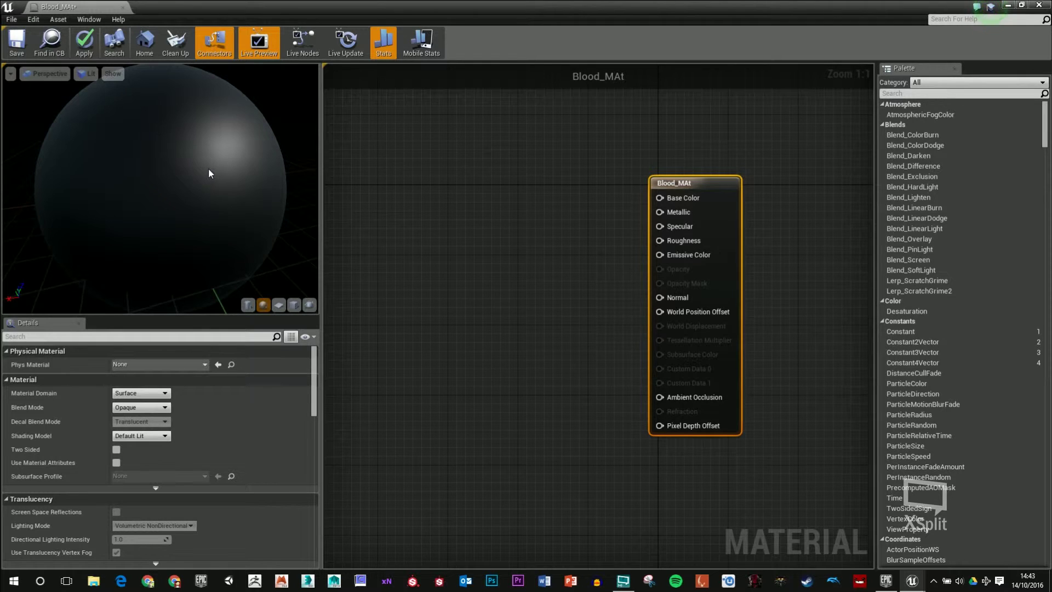
pyautogui.click(721, 110)
pyautogui.moveTo(702, 183)
pyautogui.mouseDown()
pyautogui.moveTo(720, 173)
pyautogui.moveTo(708, 189)
pyautogui.mouseUp()
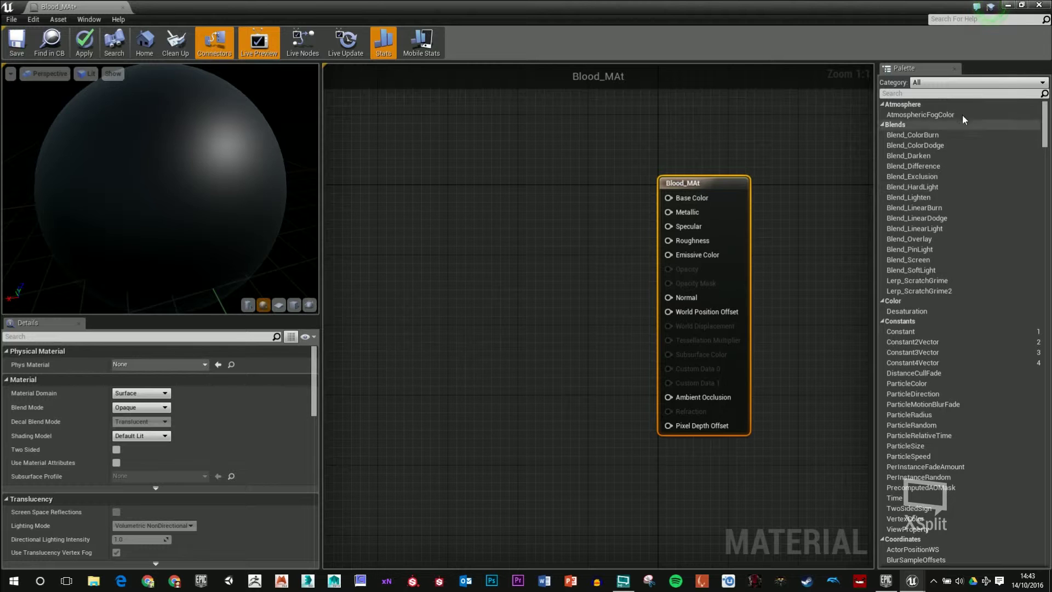
# - Add and delete a Blend_Lighten node, then enable Live Nodes and Live Update
pyautogui.moveTo(928, 196); pyautogui.dragTo(580, 172)
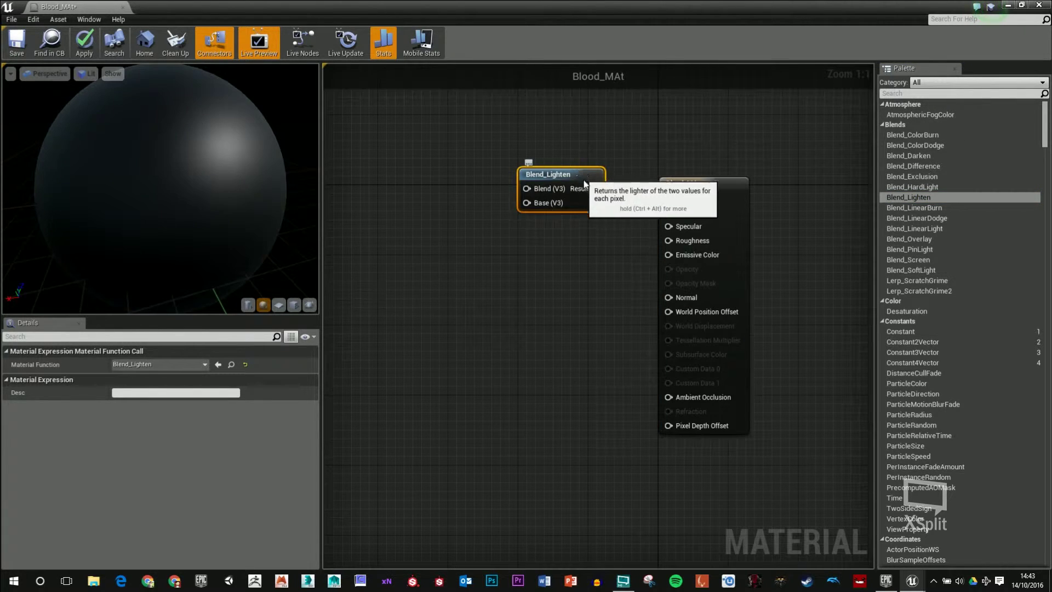
pyautogui.press('Delete')
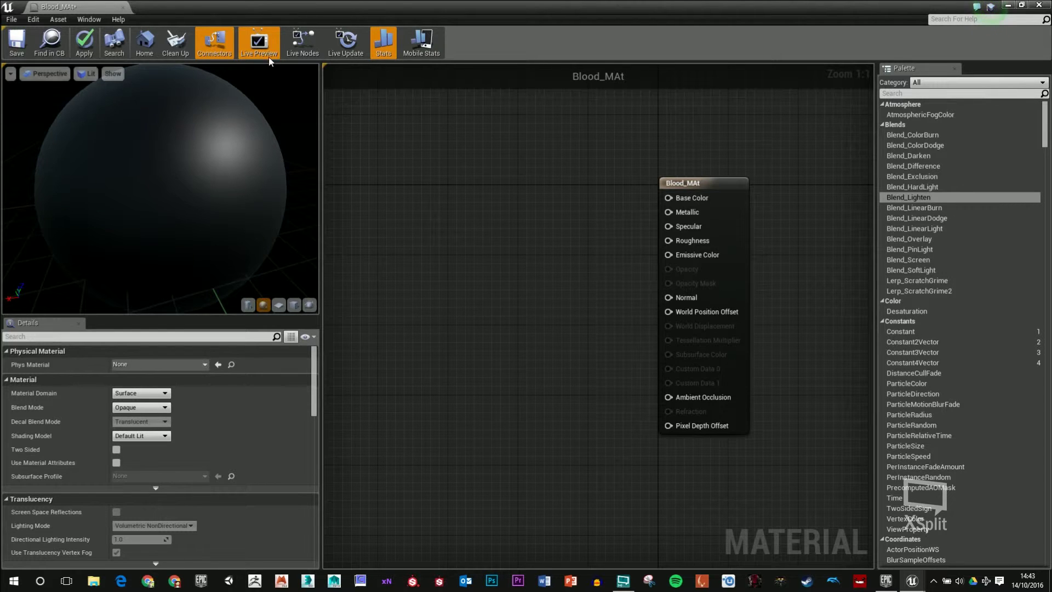
pyautogui.click(303, 44)
pyautogui.click(345, 44)
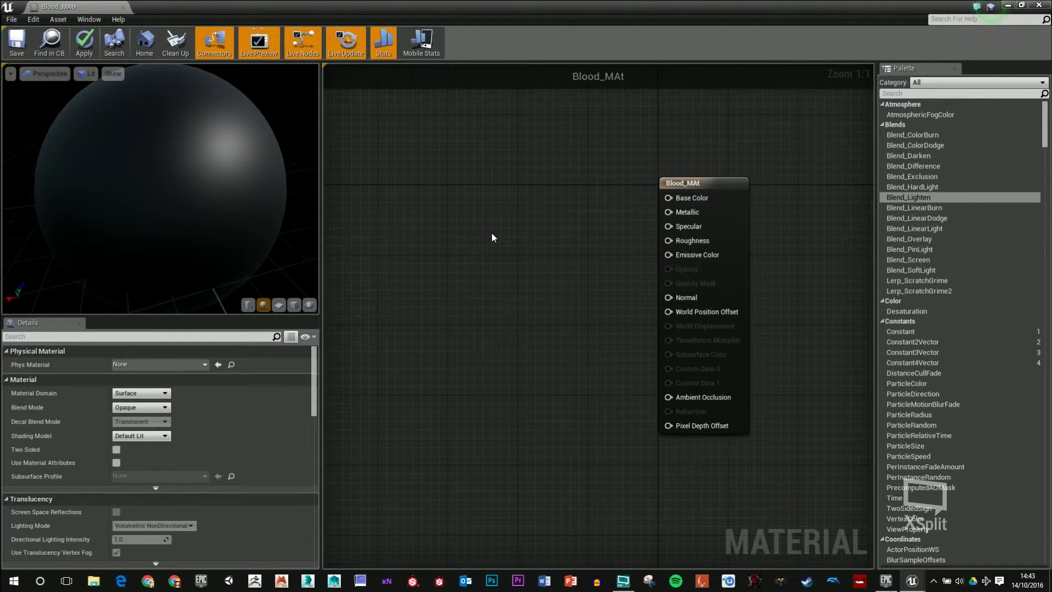
# - Set Blood_MAt's Blend Mode to Translucent and its Shading Model to Unlit
pyautogui.moveTo(703, 202)
pyautogui.mouseDown()
pyautogui.moveTo(686, 168)
pyautogui.moveTo(694, 185)
pyautogui.mouseUp()
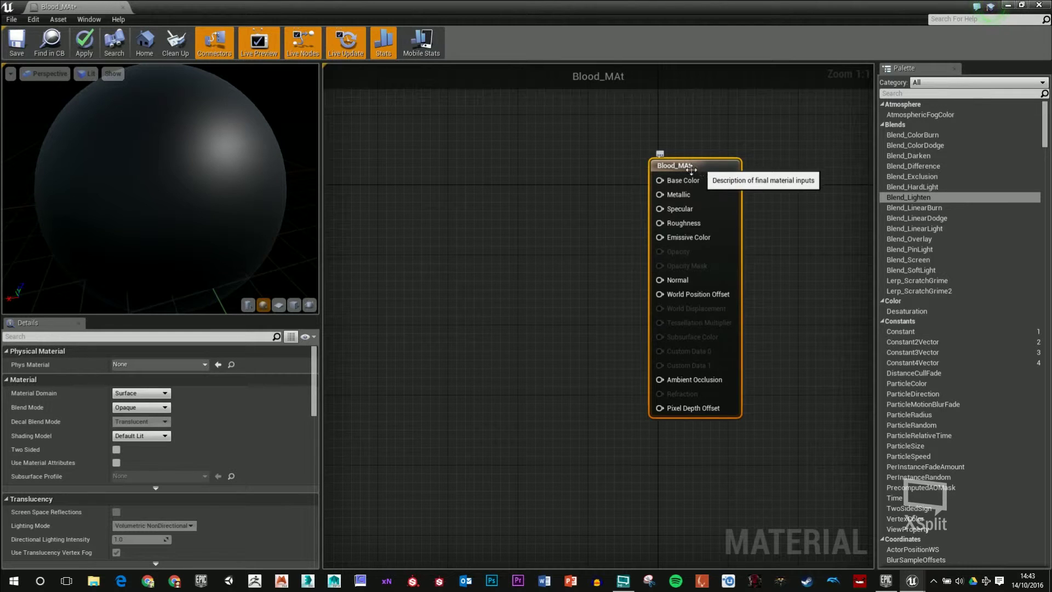
pyautogui.click(141, 407)
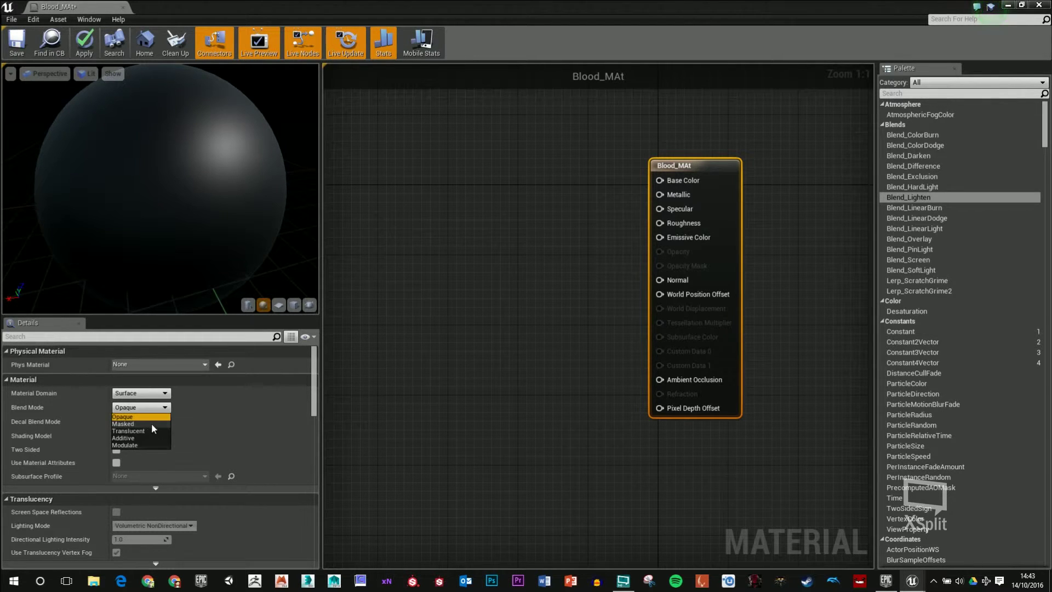
pyautogui.click(132, 431)
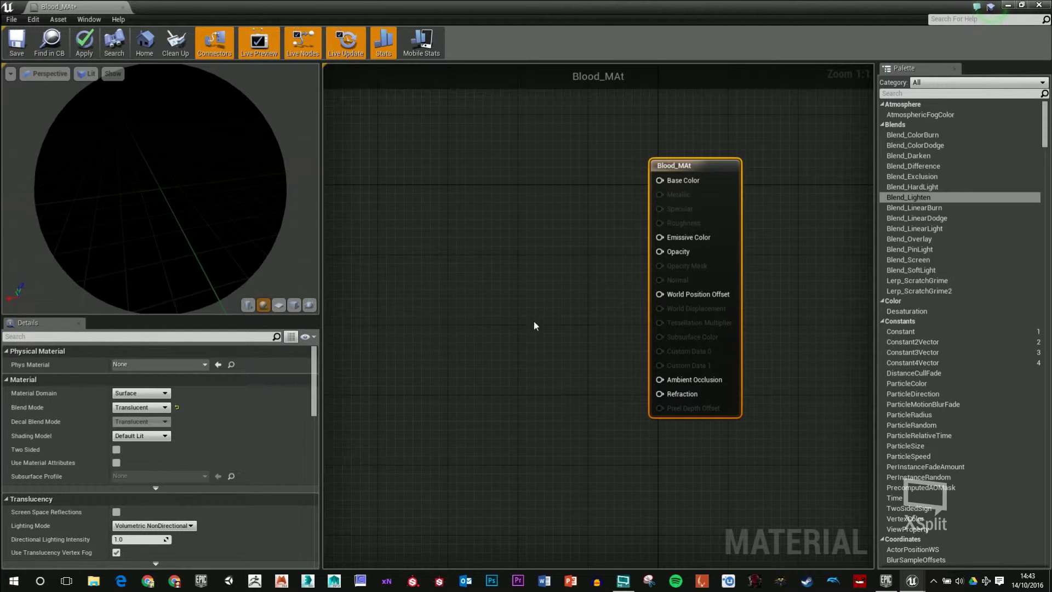
pyautogui.click(156, 437)
pyautogui.click(144, 445)
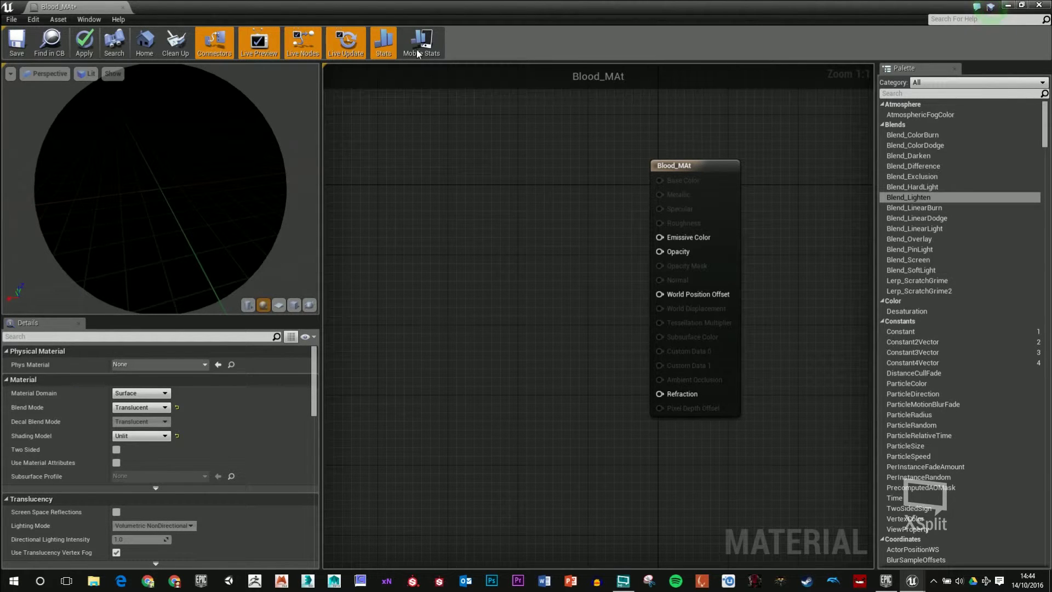
# - Add the blood_Drop texture to the Blood_MAt graph as a Texture Sample node
pyautogui.doubleClick(386, 7)
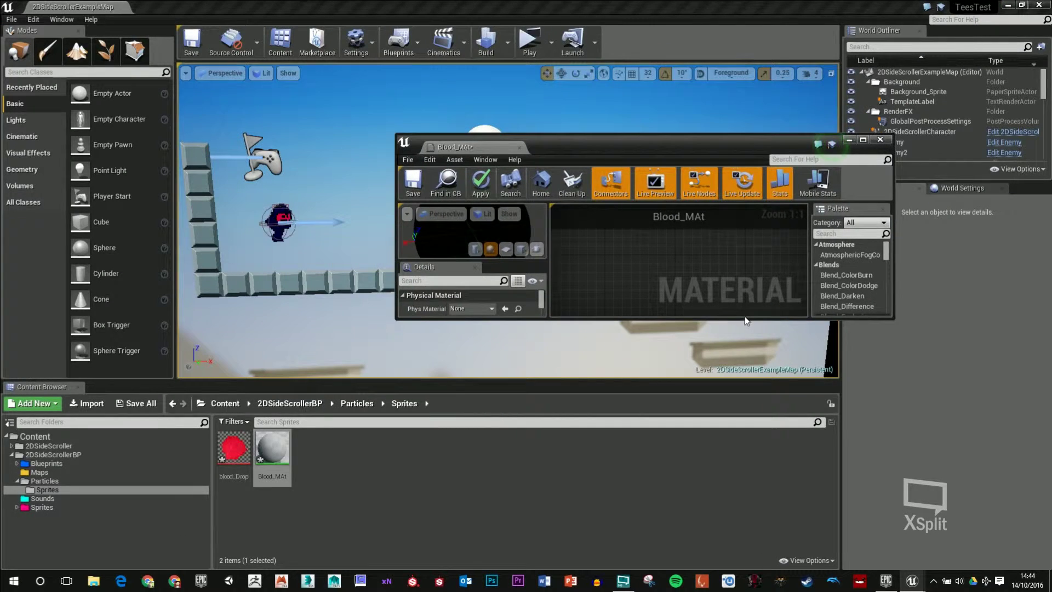
pyautogui.moveTo(745, 320); pyautogui.dragTo(476, 518)
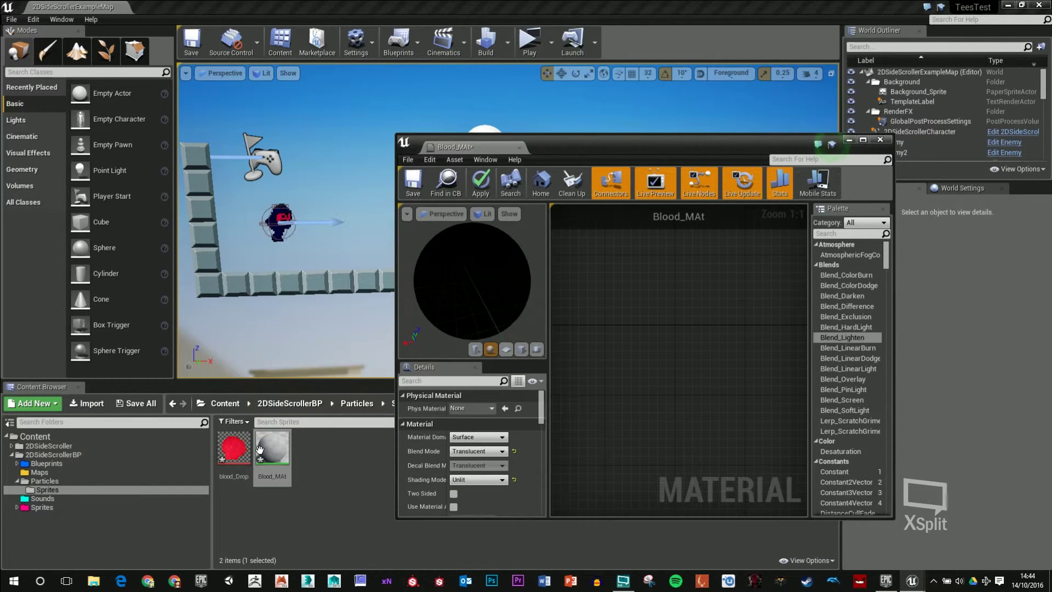
pyautogui.click(234, 447)
pyautogui.moveTo(234, 447); pyautogui.dragTo(605, 420)
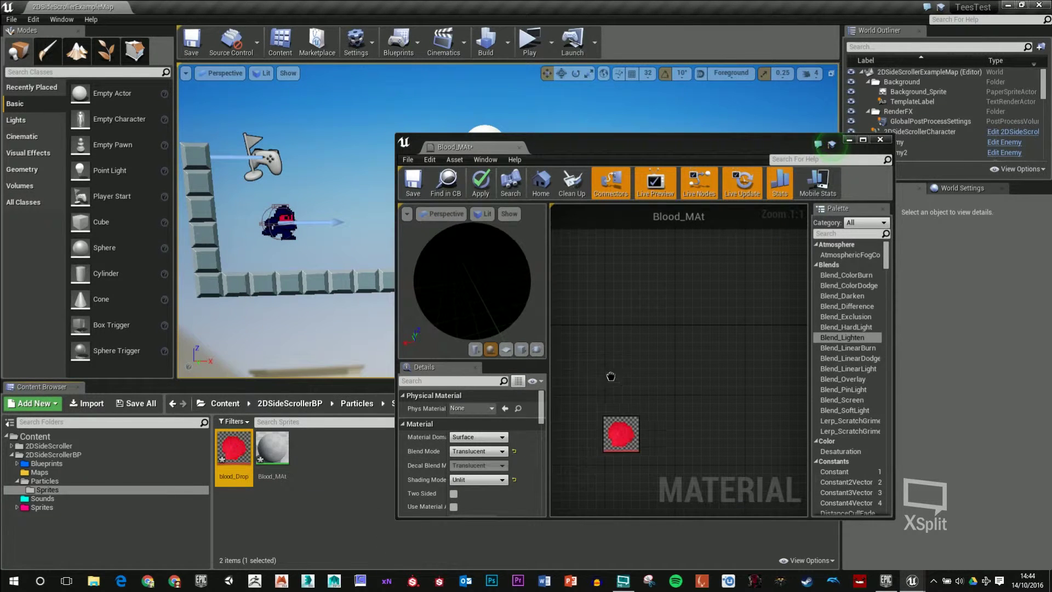
pyautogui.moveTo(611, 376); pyautogui.dragTo(658, 379)
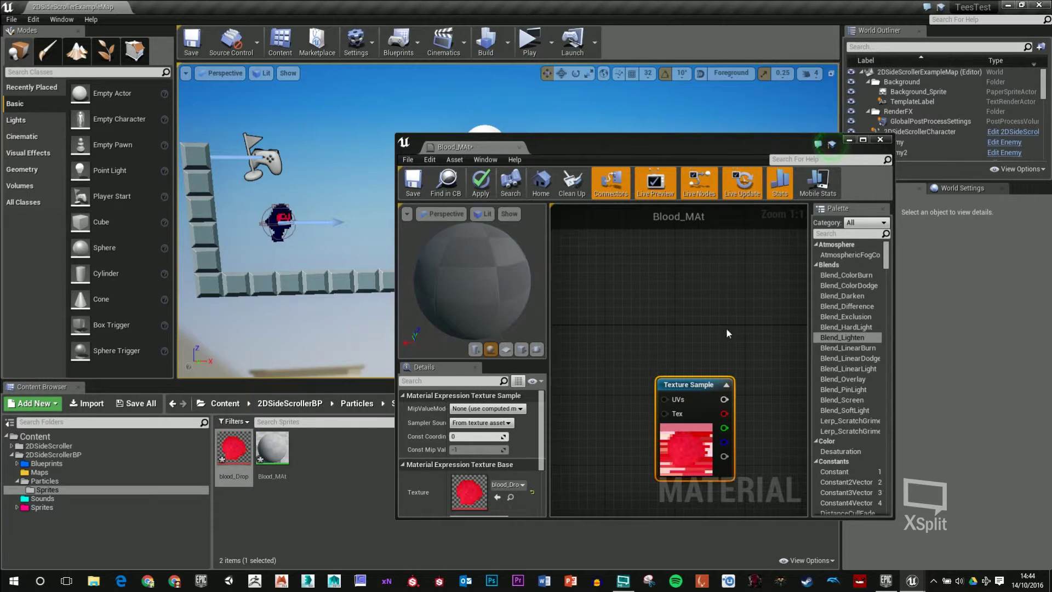
pyautogui.doubleClick(602, 146)
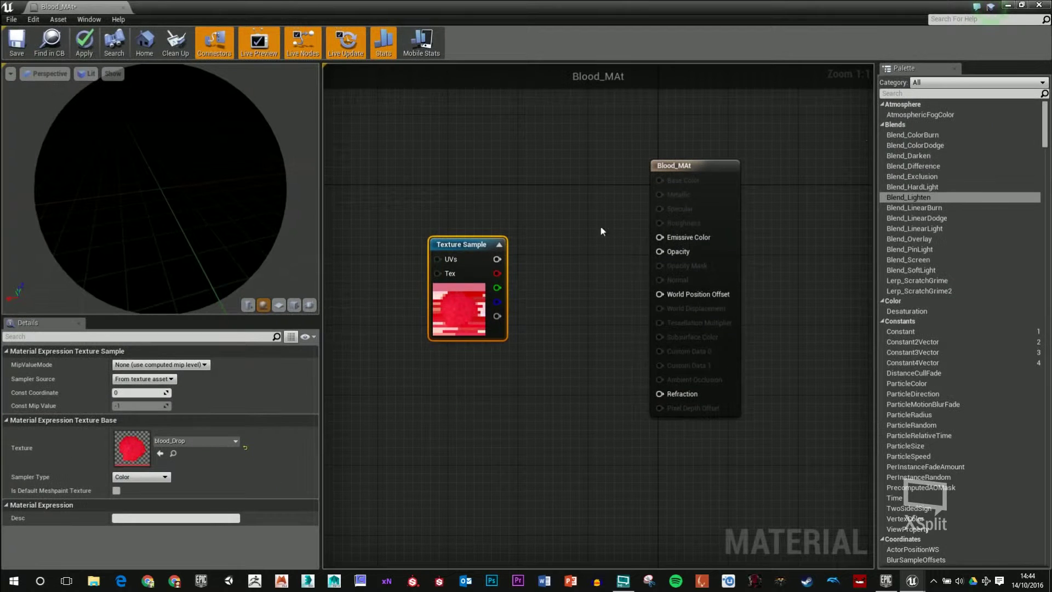
pyautogui.moveTo(594, 260); pyautogui.dragTo(663, 285, button='right')
pyautogui.moveTo(565, 275); pyautogui.dragTo(729, 254)
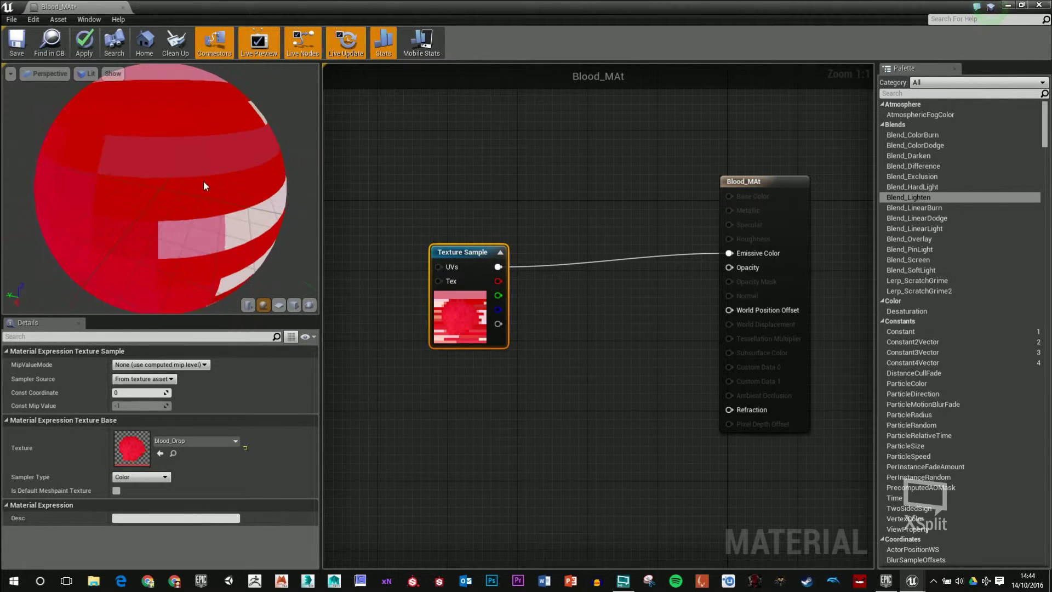
pyautogui.moveTo(204, 186); pyautogui.dragTo(258, 287)
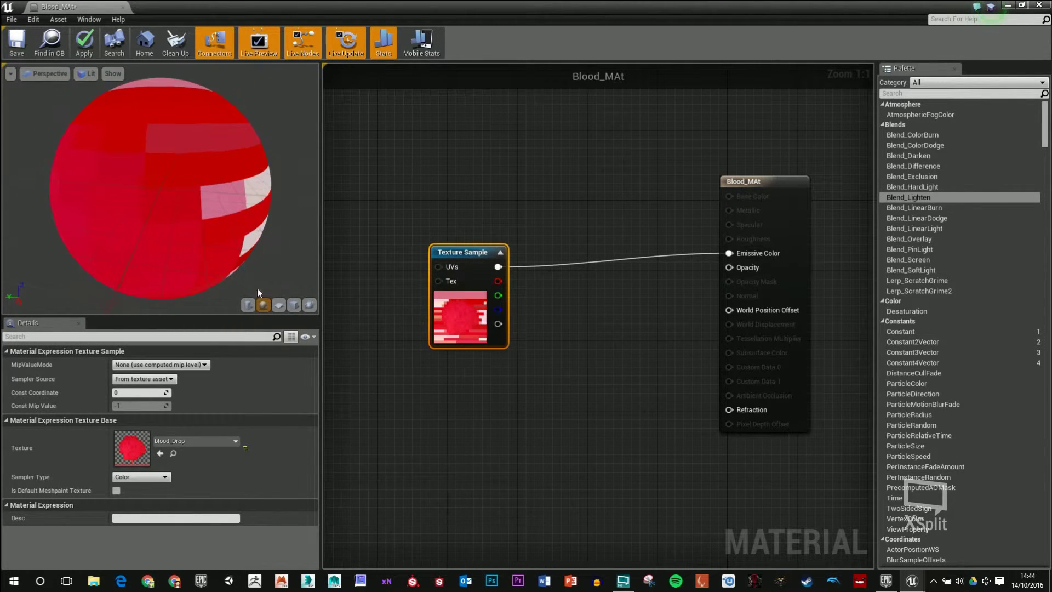
pyautogui.click(295, 306)
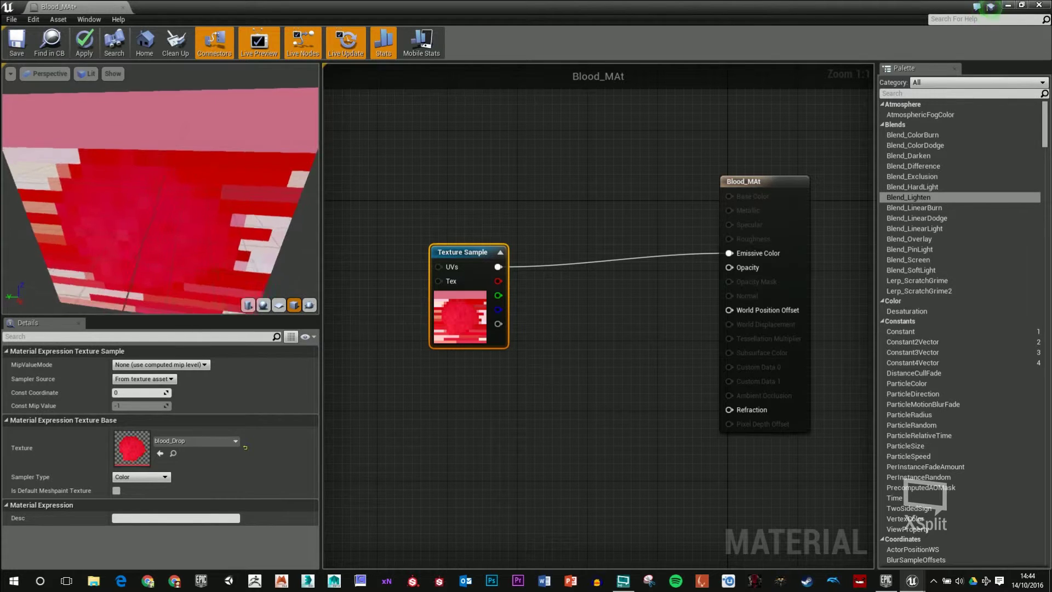
# - Wire the texture's RGB into Emissive Color and its alpha into Opacity
pyautogui.keyDown('alt'); pyautogui.click(498, 267); pyautogui.keyUp('alt')
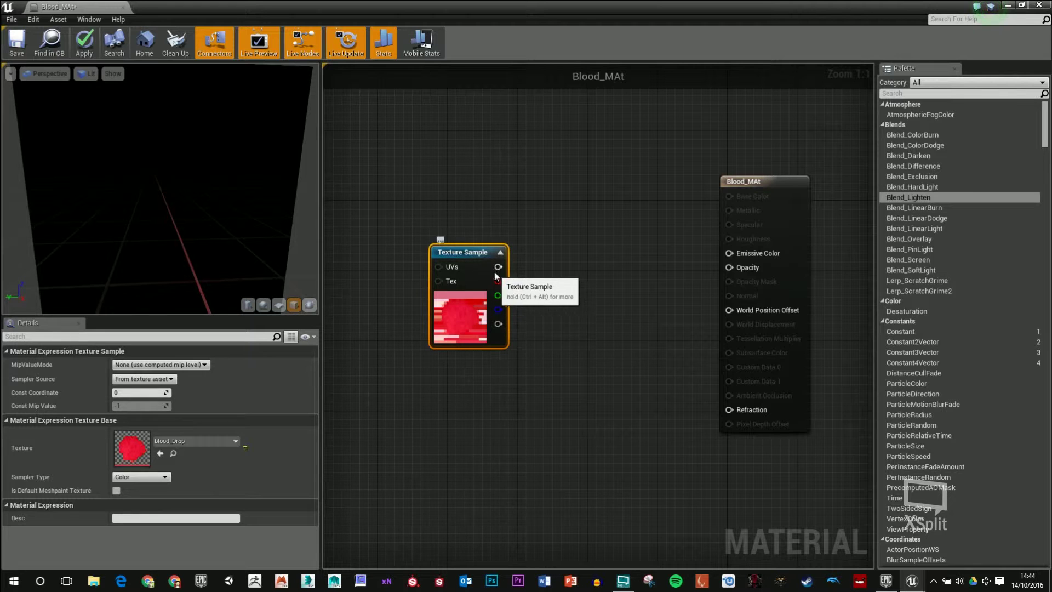
pyautogui.moveTo(498, 267); pyautogui.dragTo(734, 259)
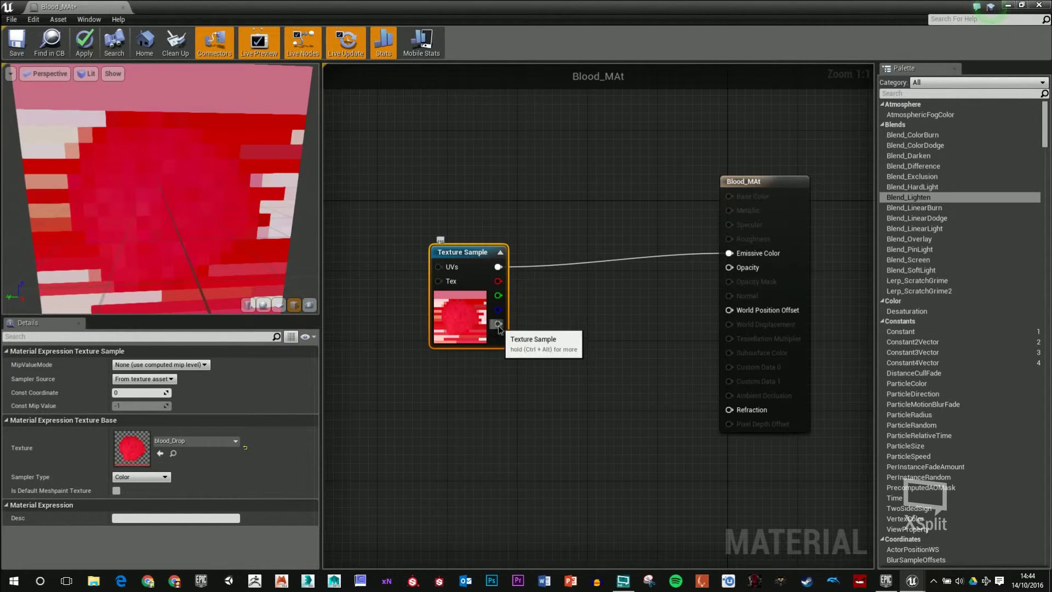
pyautogui.moveTo(498, 324); pyautogui.dragTo(729, 267)
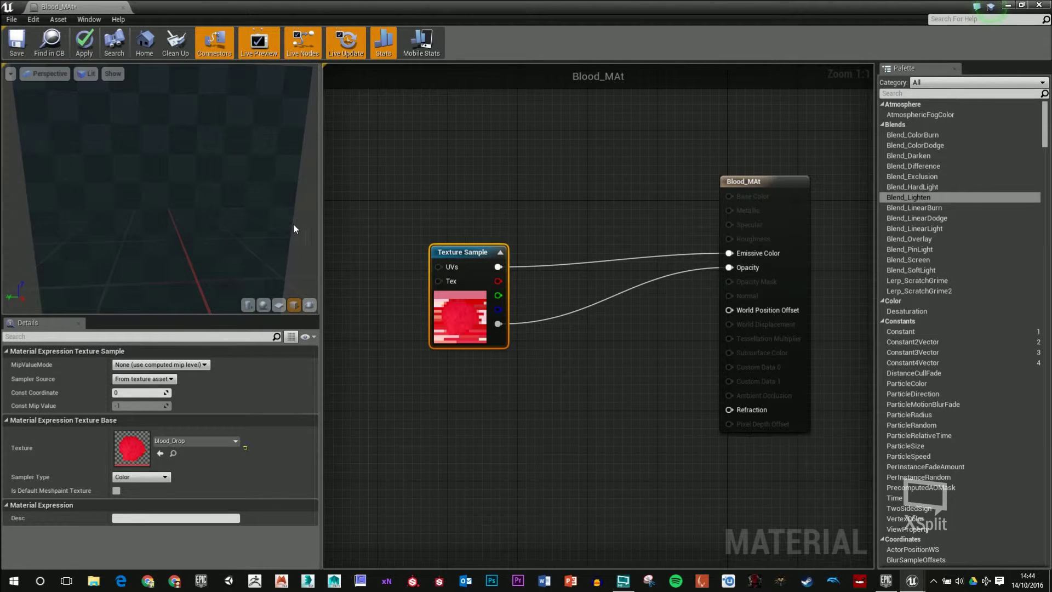
pyautogui.moveTo(244, 218); pyautogui.dragTo(296, 222)
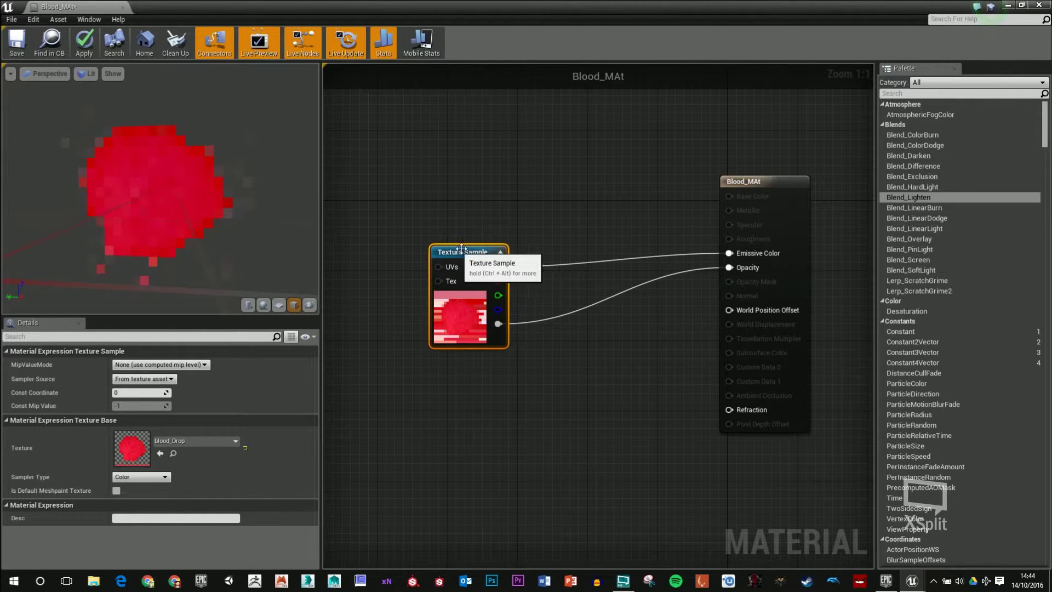
pyautogui.moveTo(458, 251); pyautogui.dragTo(414, 242)
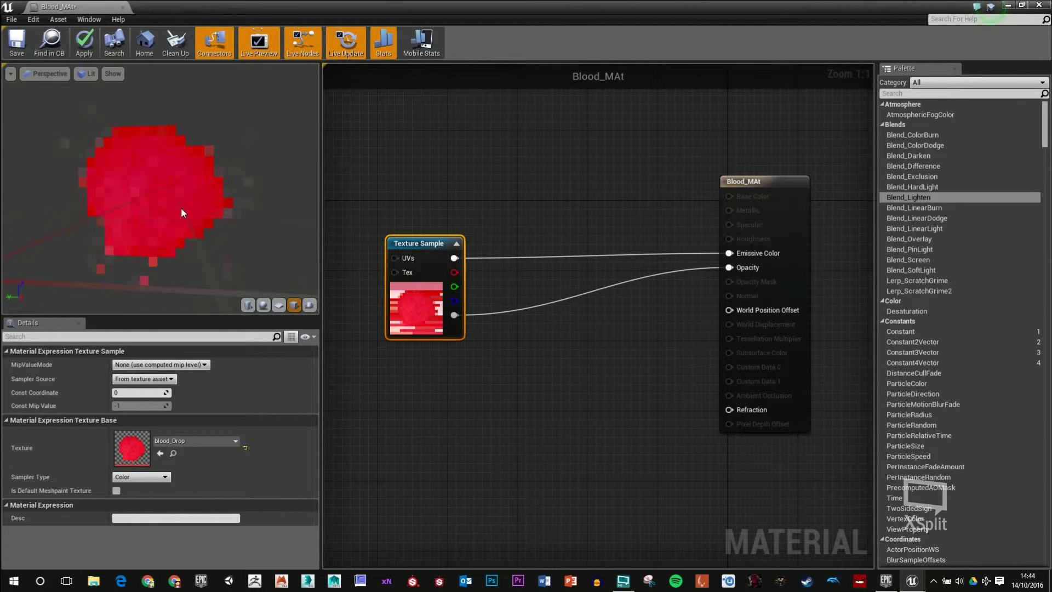
pyautogui.moveTo(422, 243)
pyautogui.mouseDown()
pyautogui.moveTo(439, 234)
pyautogui.moveTo(422, 235)
pyautogui.mouseUp()
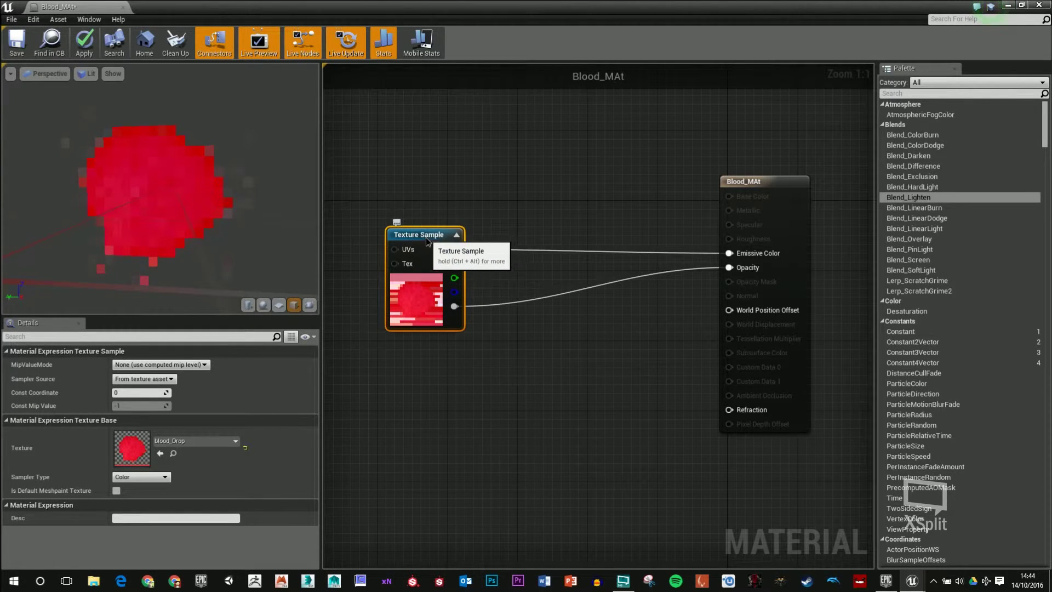
# - Add a ParticleColor node and arrange it above the Texture Sample node
pyautogui.rightClick(530, 201)
pyautogui.write('parti')
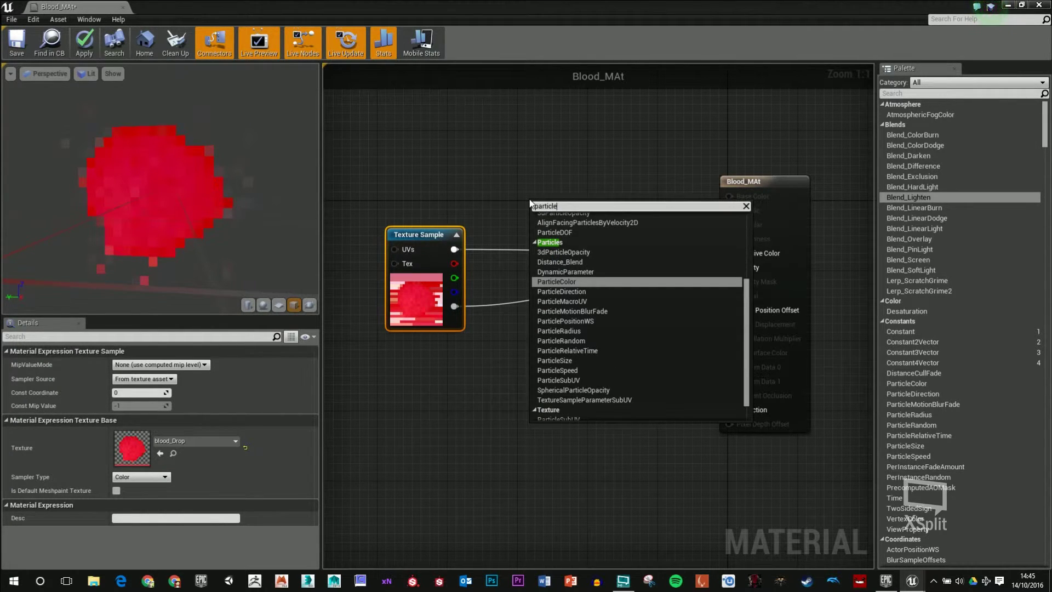
pyautogui.write('cle')
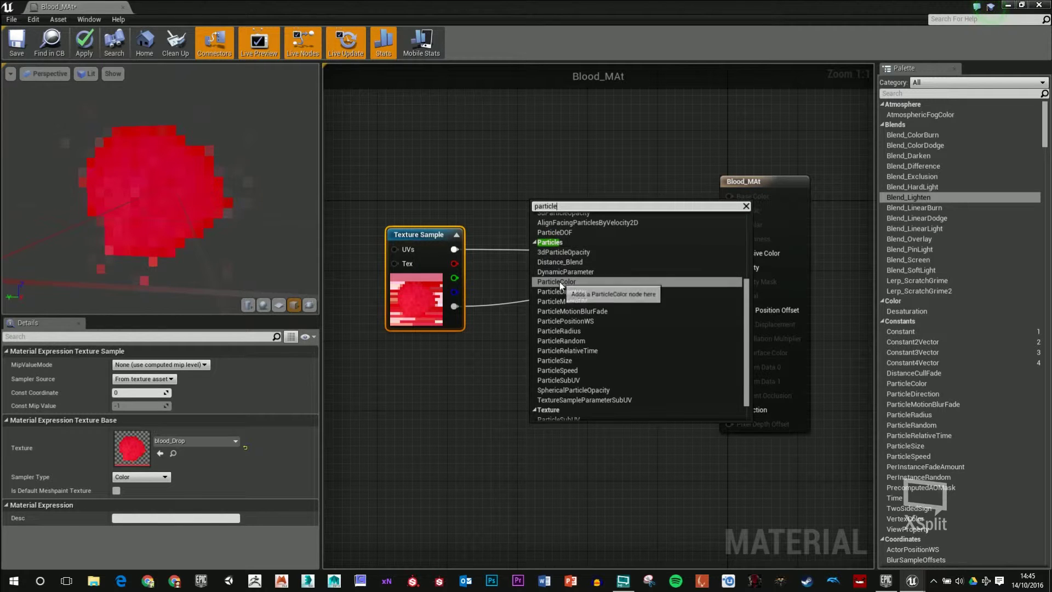
pyautogui.click(560, 282)
pyautogui.moveTo(557, 225); pyautogui.dragTo(433, 132)
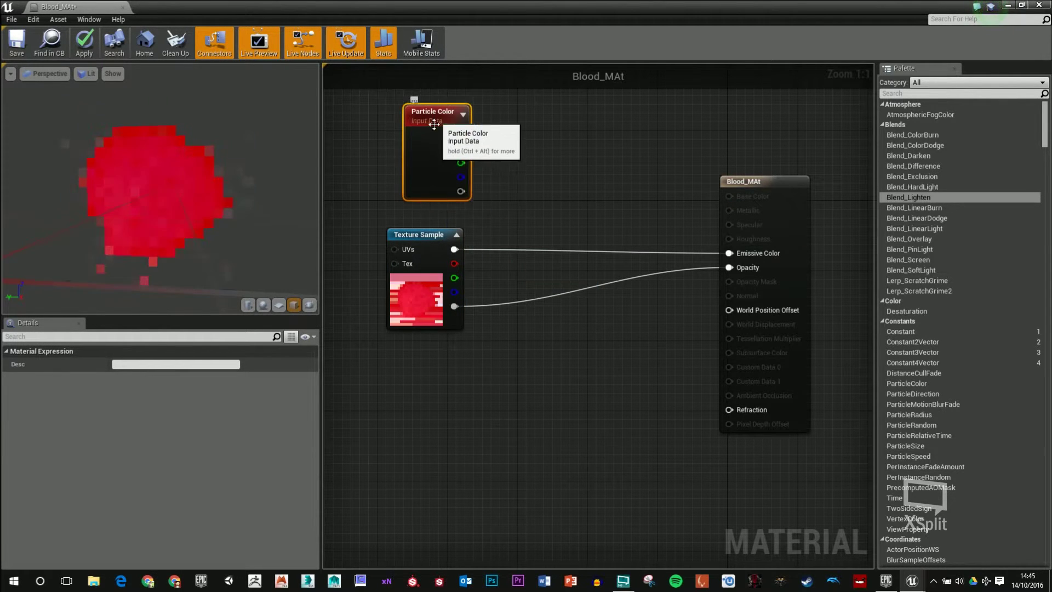
pyautogui.moveTo(433, 241); pyautogui.dragTo(459, 252)
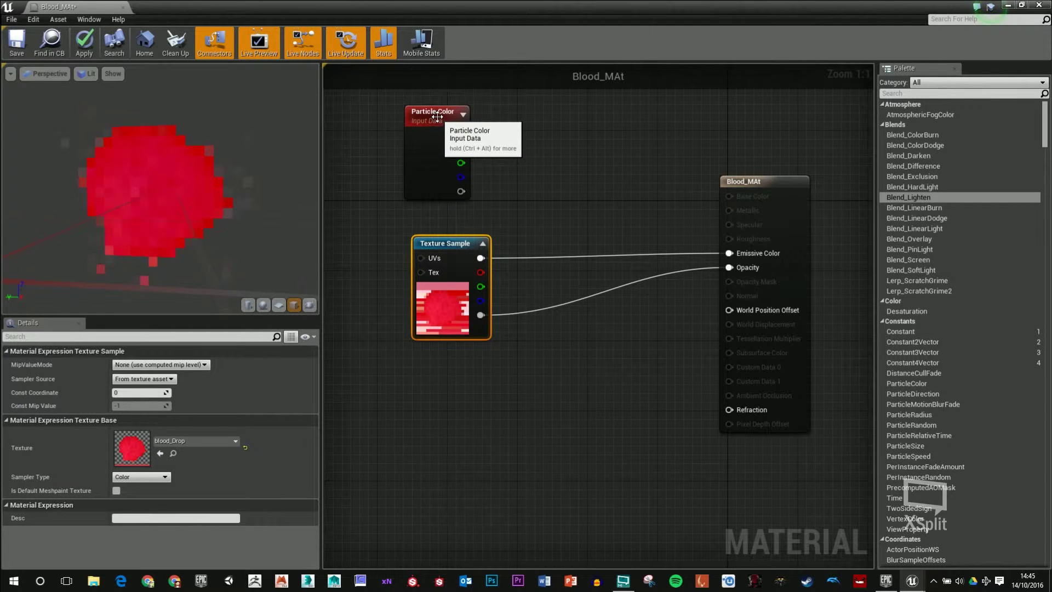
pyautogui.moveTo(432, 119); pyautogui.dragTo(465, 126)
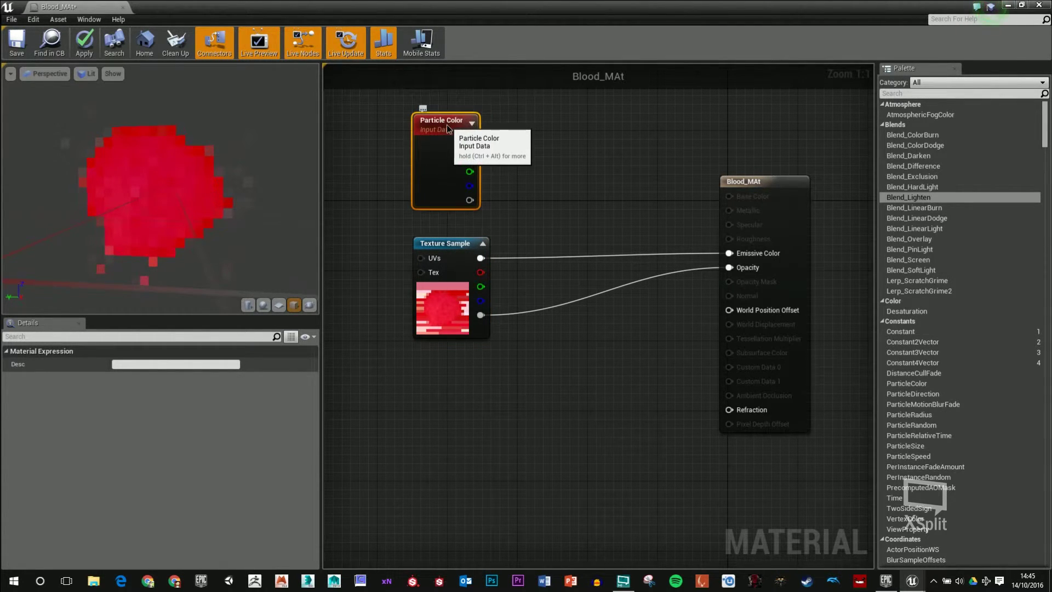
pyautogui.moveTo(435, 298); pyautogui.dragTo(452, 288)
pyautogui.moveTo(466, 239); pyautogui.dragTo(439, 230)
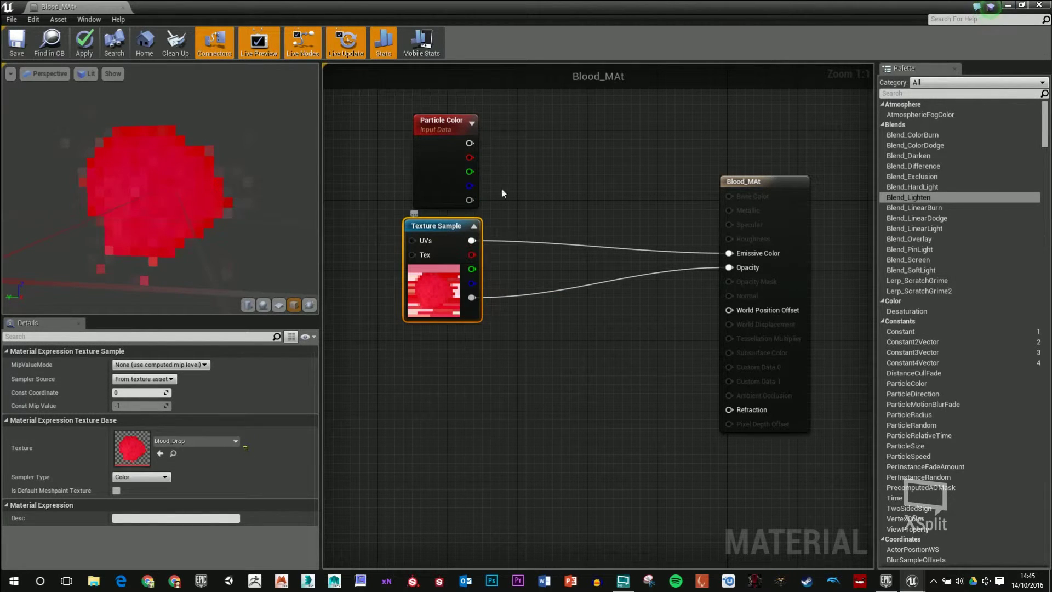
# - Add two Multiply nodes, one beside Particle Color and one near Opacity
pyautogui.rightClick(574, 179)
pyautogui.write('mut')
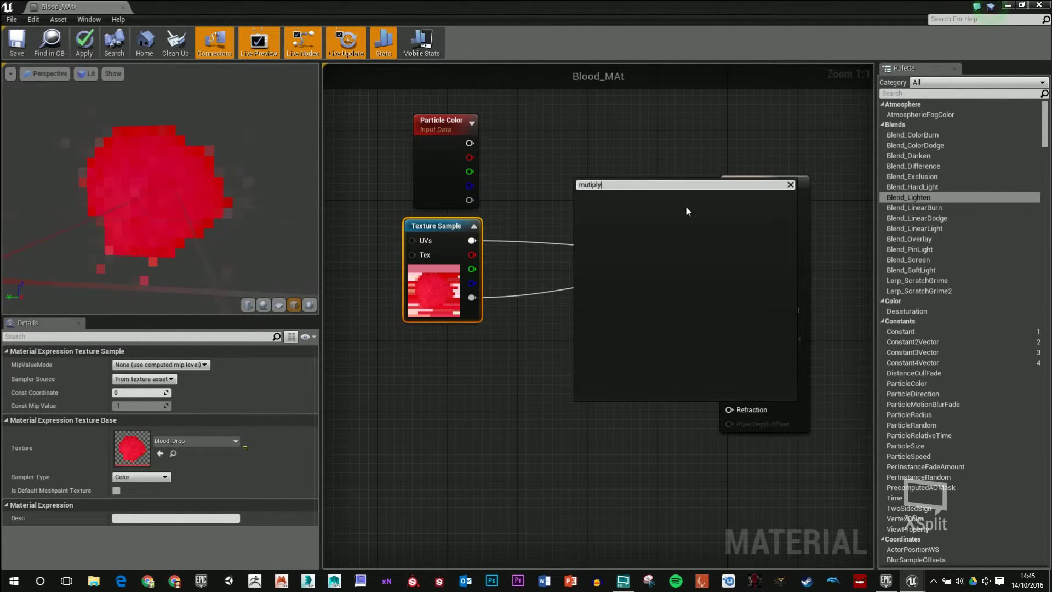
pyautogui.write('iply')
pyautogui.press('BackSpace')
pyautogui.press('BackSpace')
pyautogui.press('BackSpace')
pyautogui.press('BackSpace')
pyautogui.press('BackSpace')
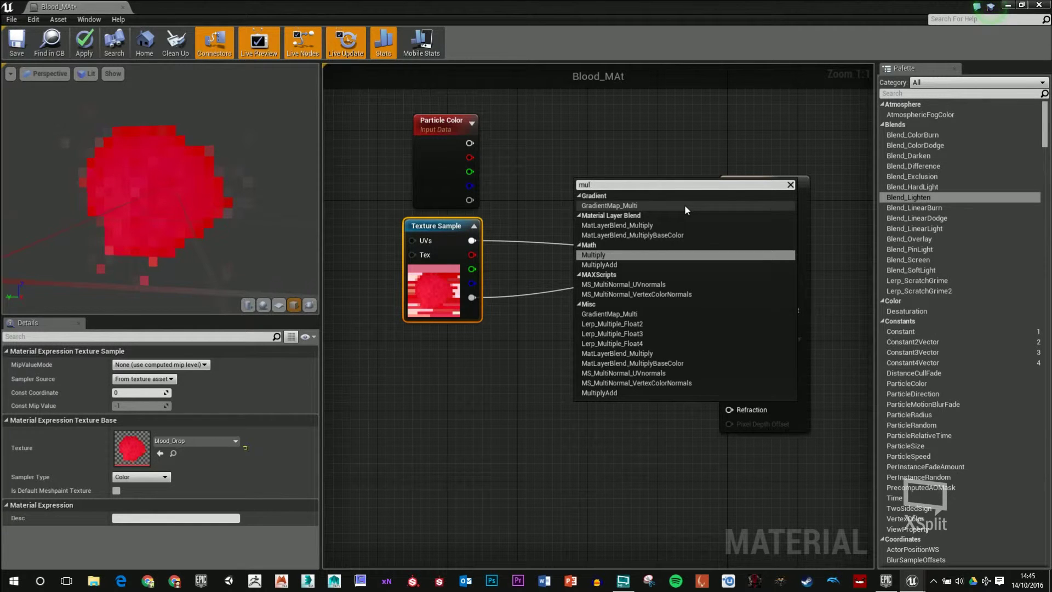
pyautogui.write('ltipl')
pyautogui.click(614, 234)
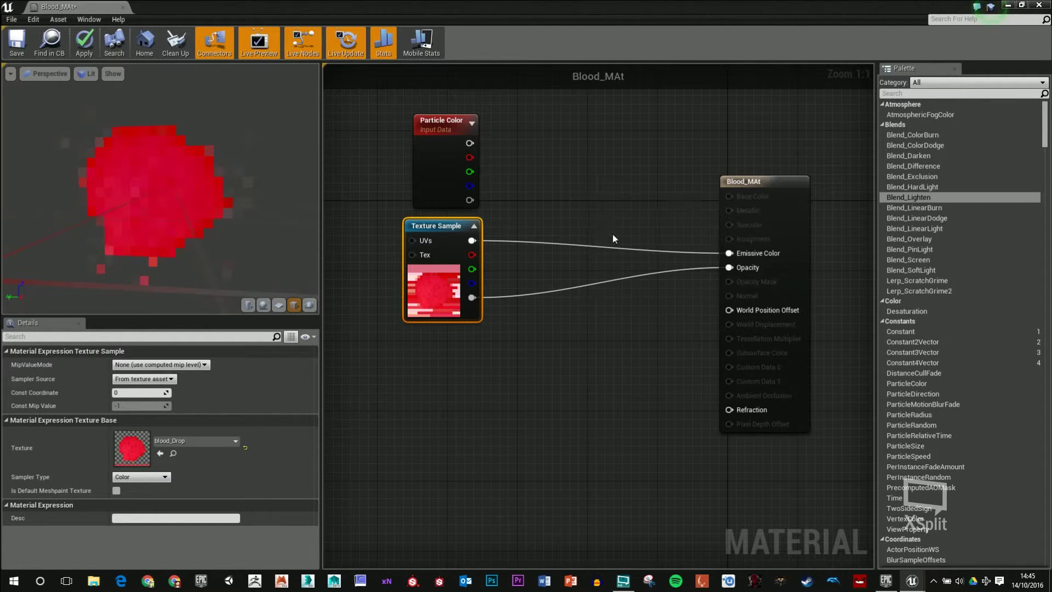
pyautogui.moveTo(603, 189); pyautogui.dragTo(598, 156)
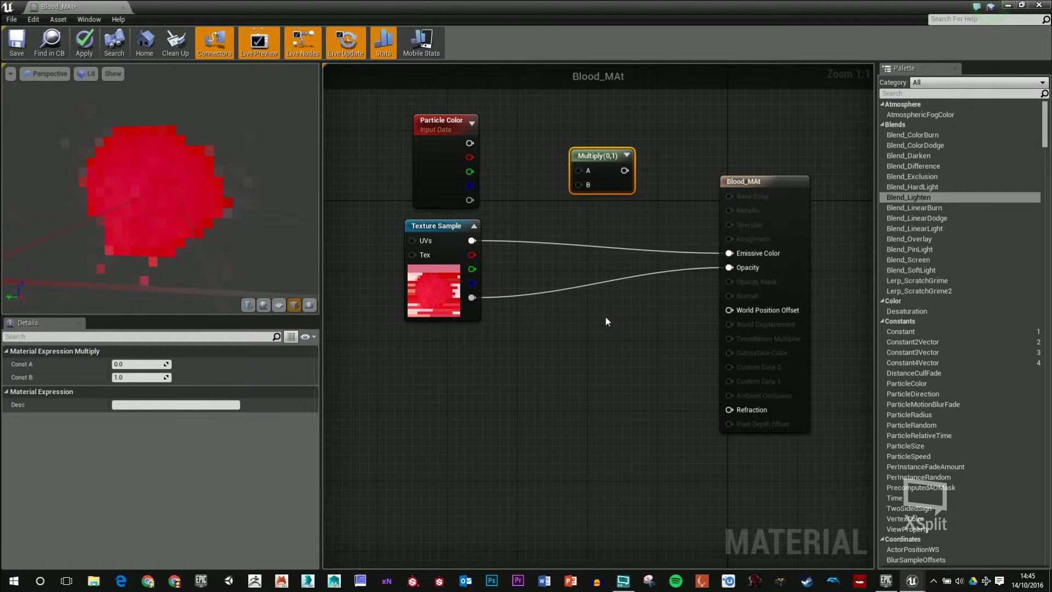
pyautogui.hotkey('ctrl', 'v')
pyautogui.moveTo(616, 321); pyautogui.dragTo(601, 303)
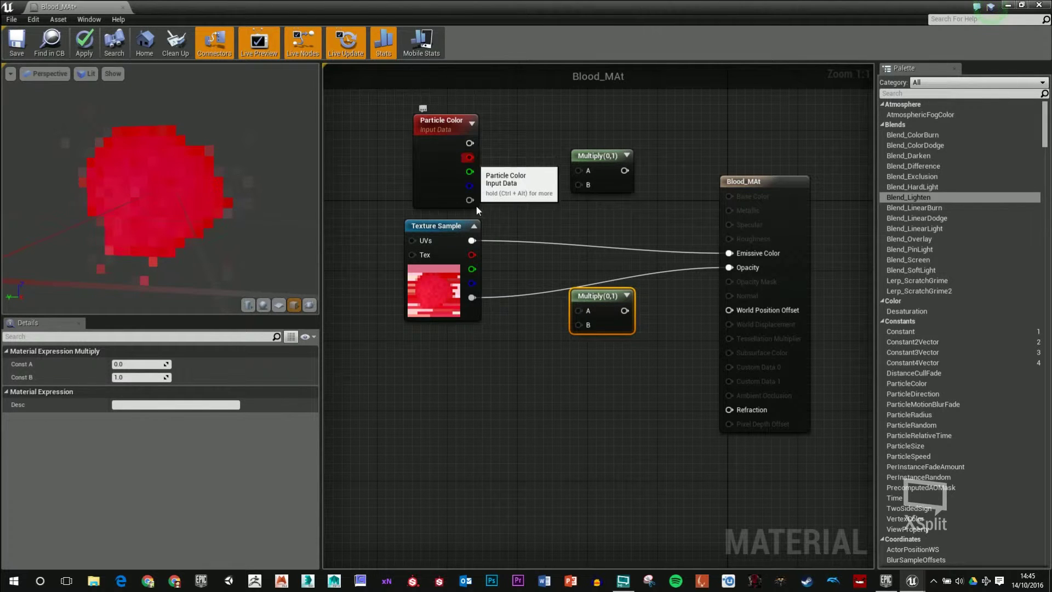
# - Multiply Particle Color with the texture colour and alpha, feeding Emissive Color and Opacity
pyautogui.moveTo(471, 241); pyautogui.dragTo(582, 186)
pyautogui.moveTo(469, 143); pyautogui.dragTo(577, 172)
pyautogui.moveTo(471, 298); pyautogui.dragTo(578, 327)
pyautogui.moveTo(470, 201); pyautogui.dragTo(729, 267)
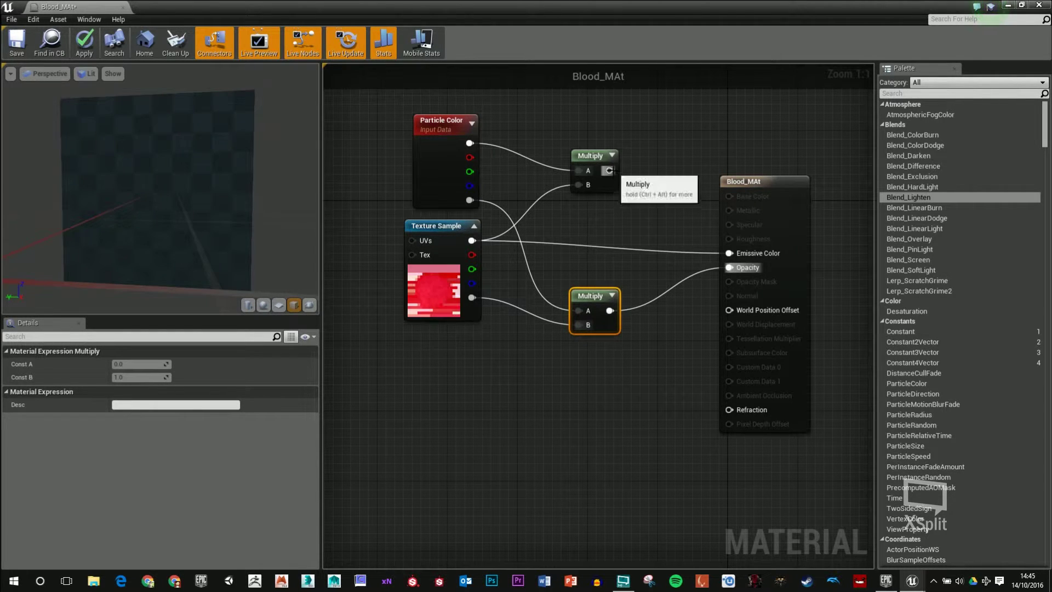
pyautogui.moveTo(609, 170); pyautogui.dragTo(730, 254)
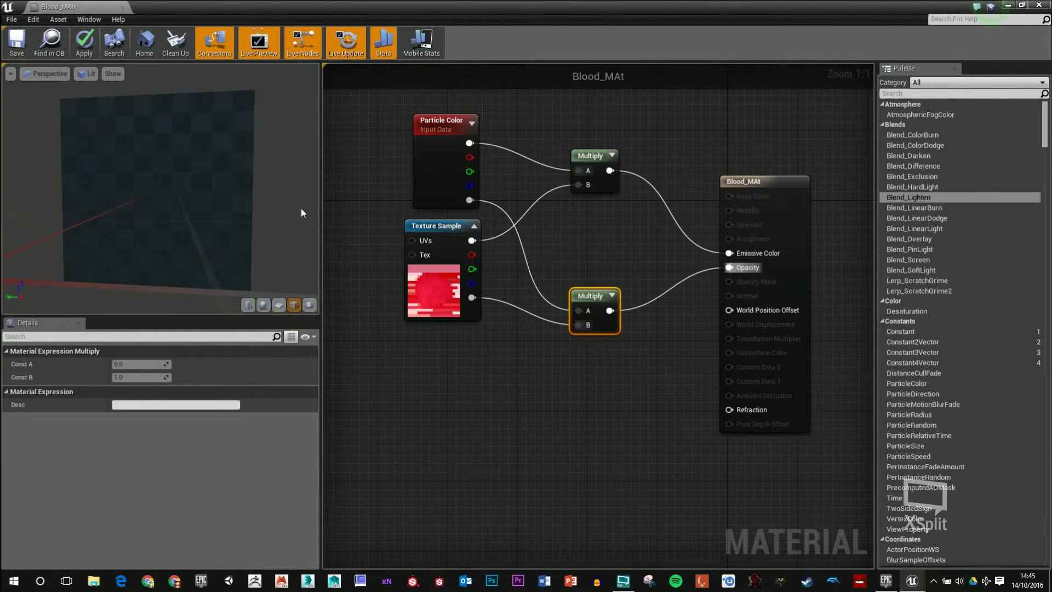
pyautogui.moveTo(213, 212); pyautogui.dragTo(316, 220)
pyautogui.moveTo(363, 99); pyautogui.dragTo(667, 373)
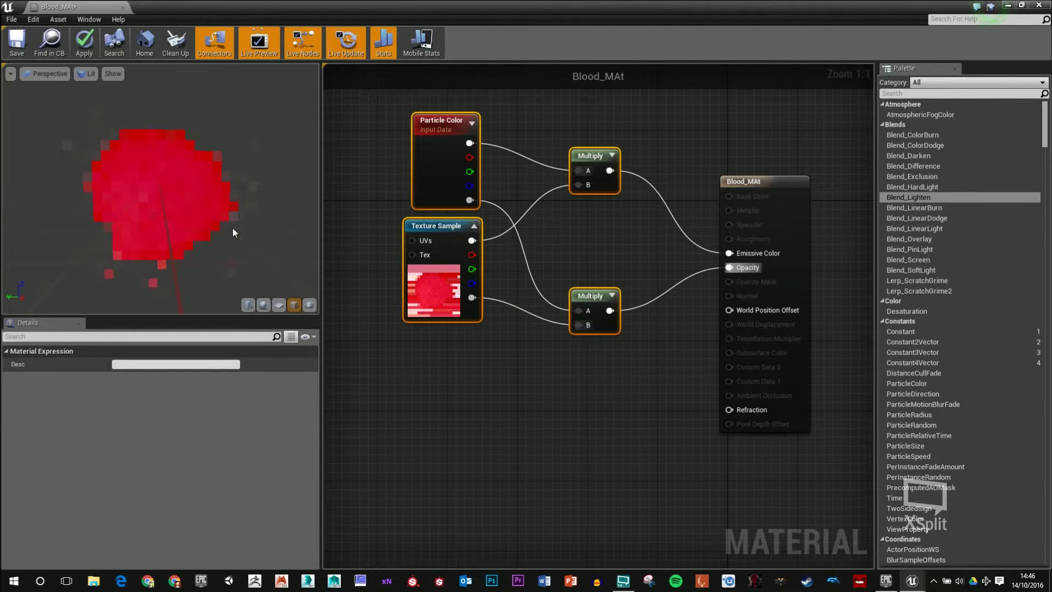
pyautogui.moveTo(232, 228); pyautogui.dragTo(245, 217)
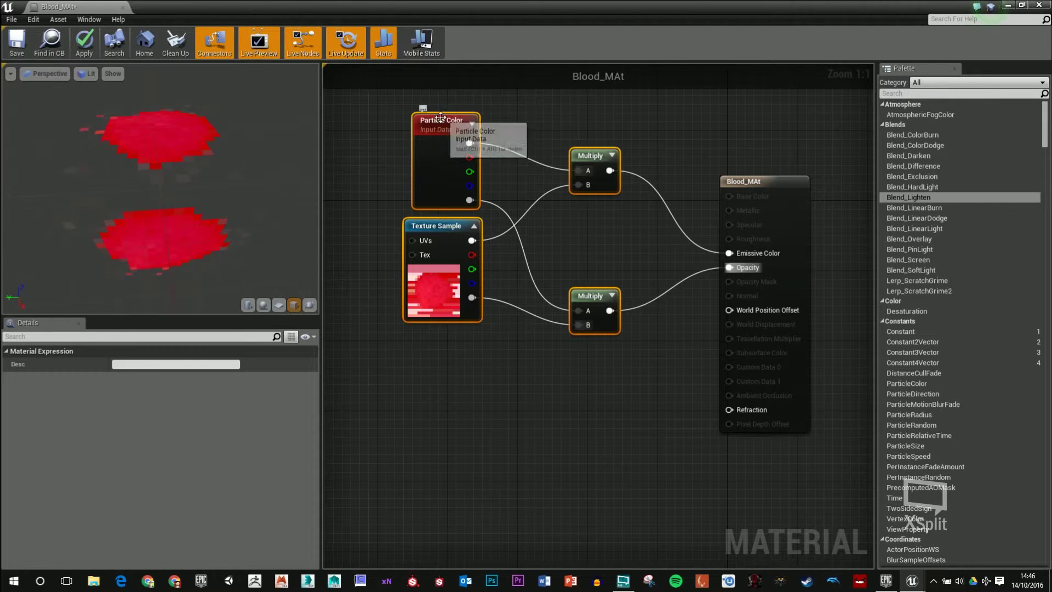
pyautogui.click(509, 143)
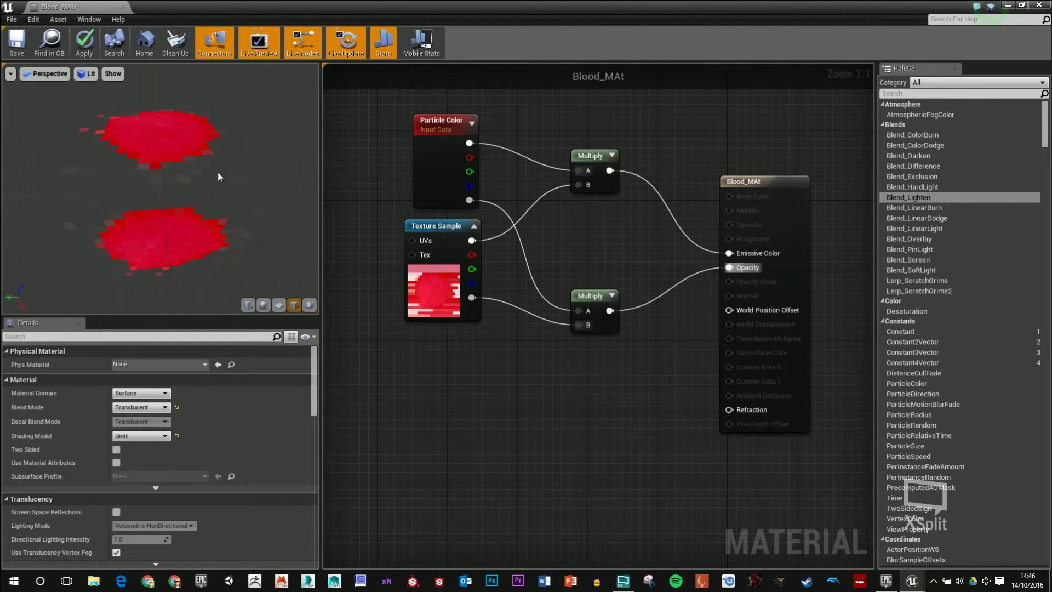
# - Save and close Blood_MAt, then move up to the Particles folder
pyautogui.click(19, 50)
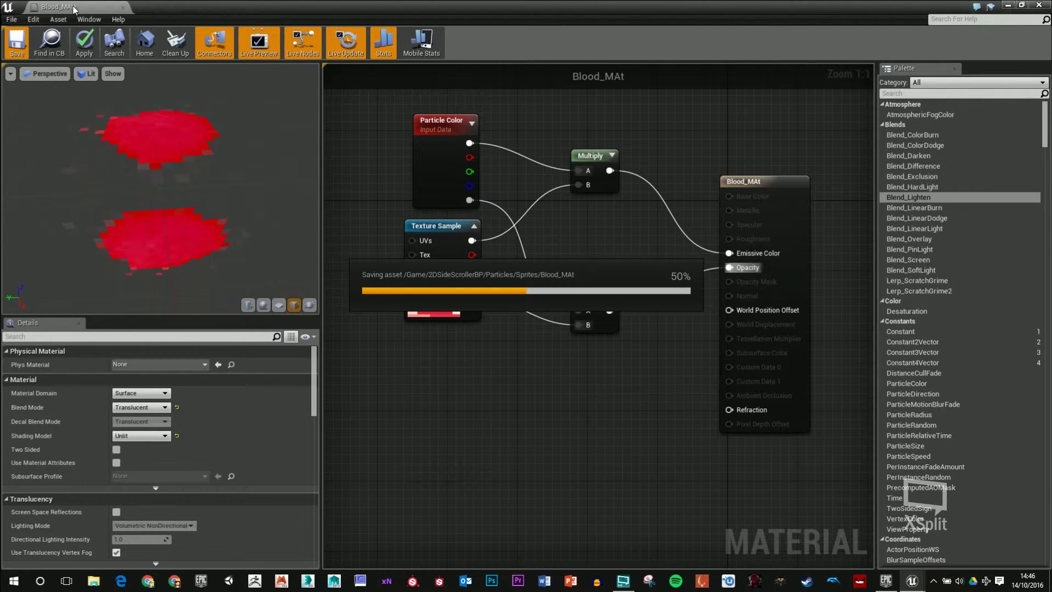
pyautogui.click(122, 7)
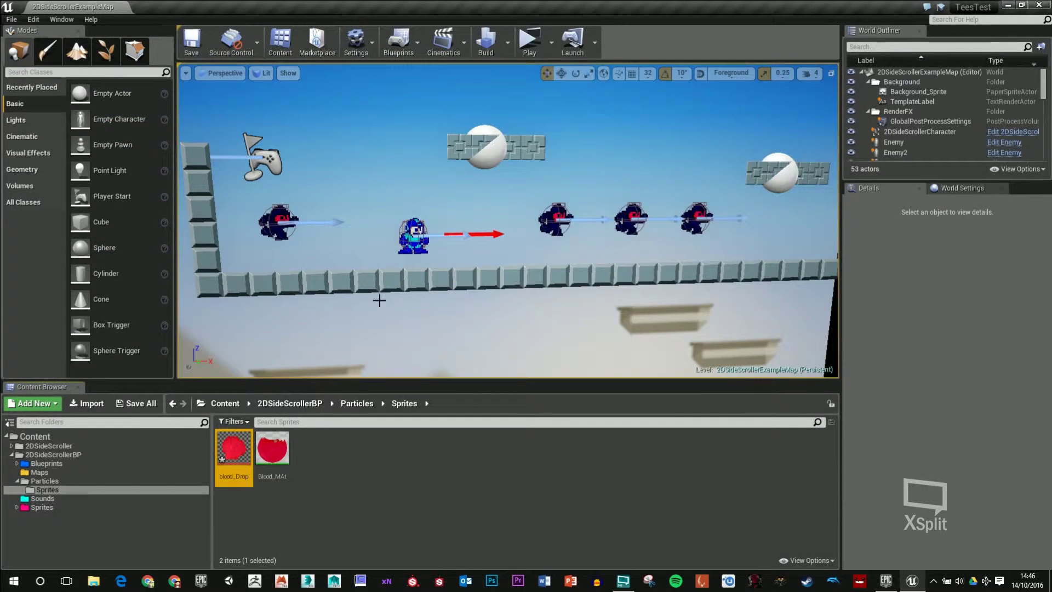
pyautogui.rightClick(349, 476)
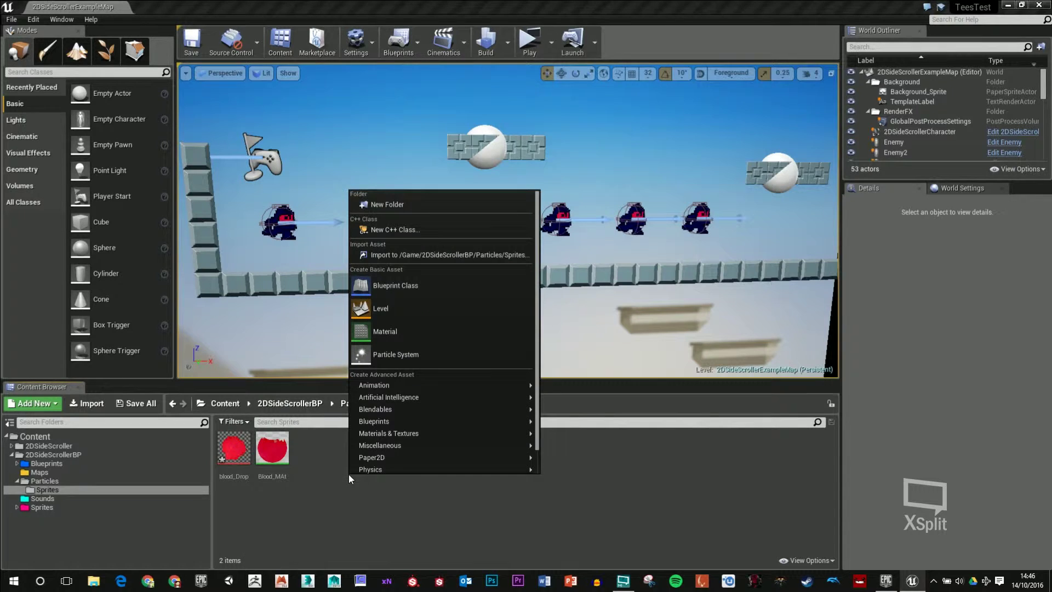
pyautogui.click(312, 470)
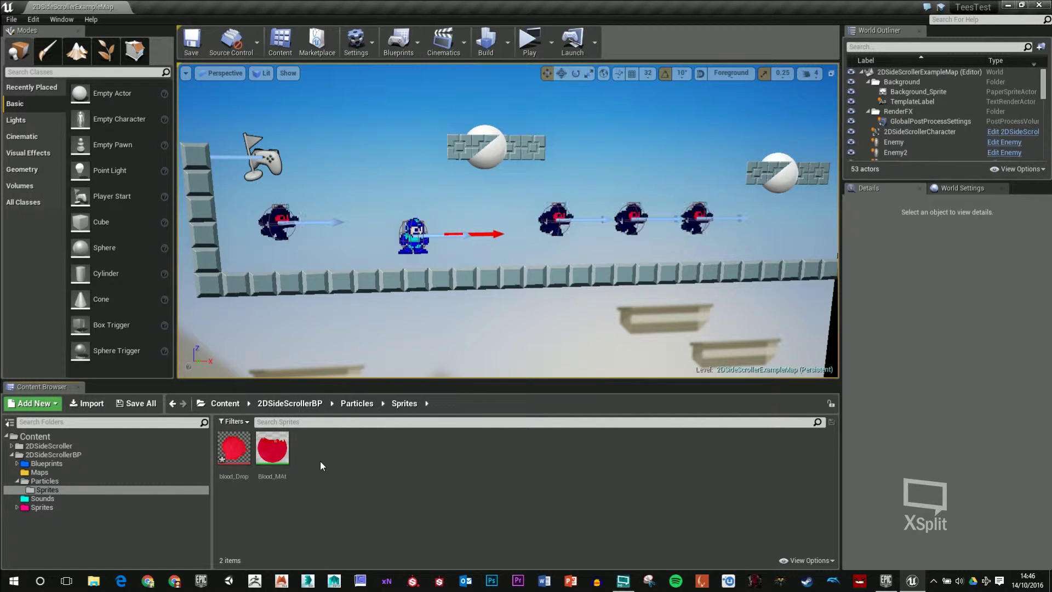
pyautogui.click(359, 404)
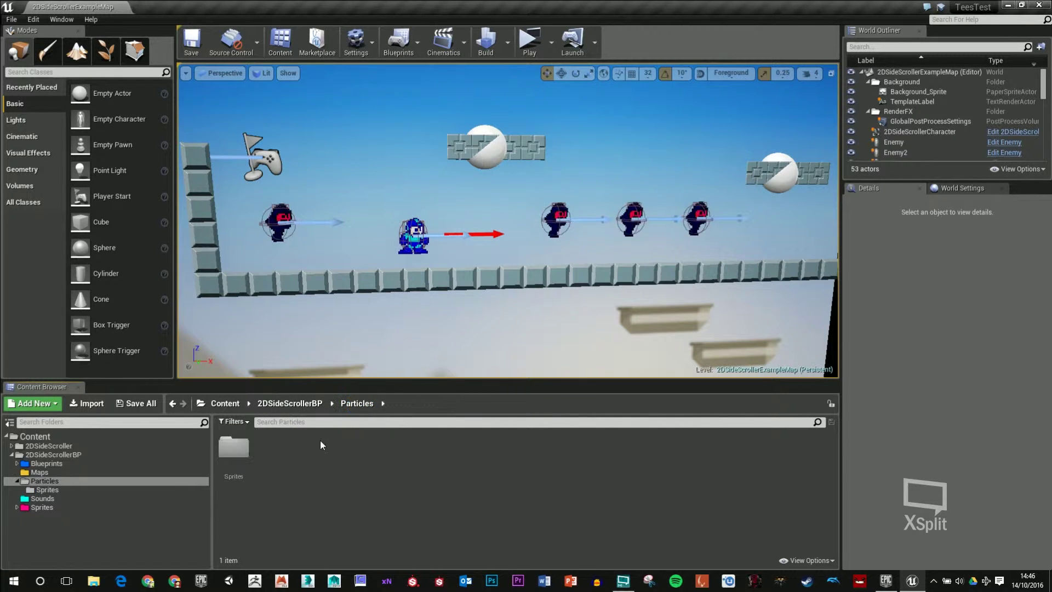
# - Create a particle system named 'Blood_Part' in Particles and open it
pyautogui.rightClick(320, 470)
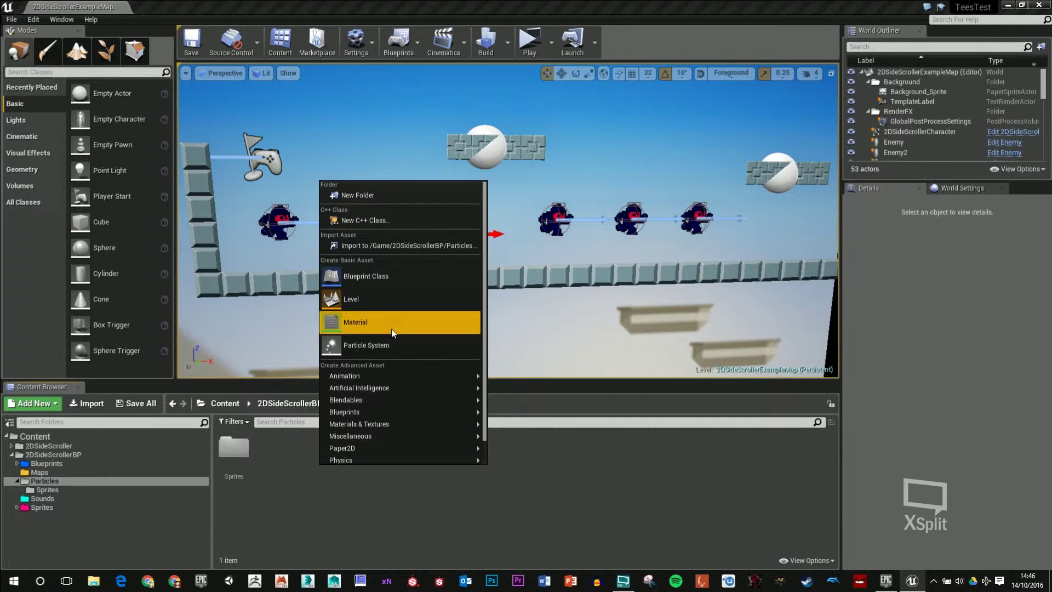
pyautogui.click(392, 347)
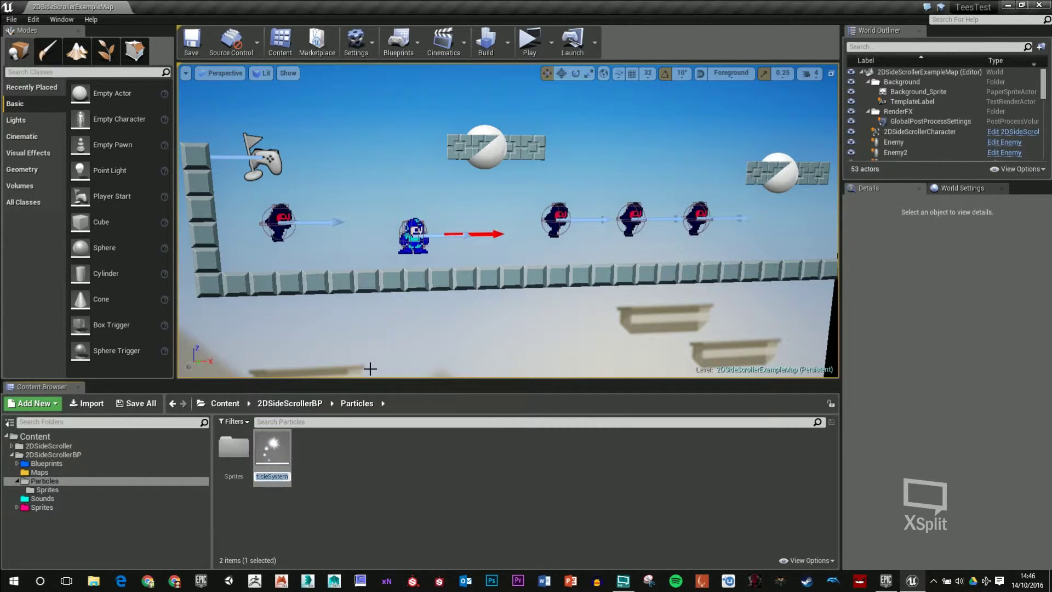
pyautogui.write('Bloo')
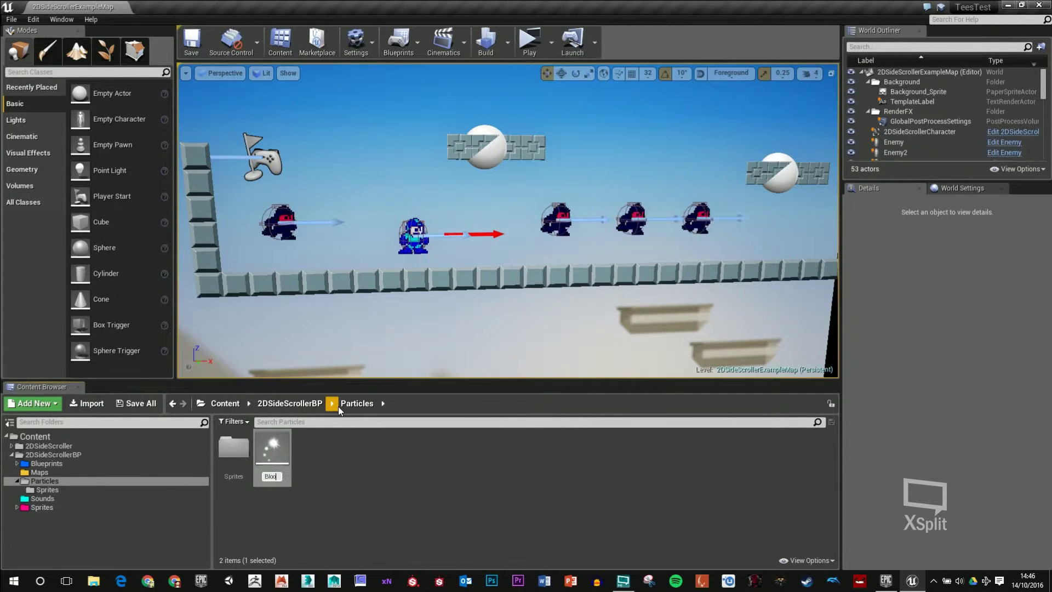
pyautogui.write('d_Part')
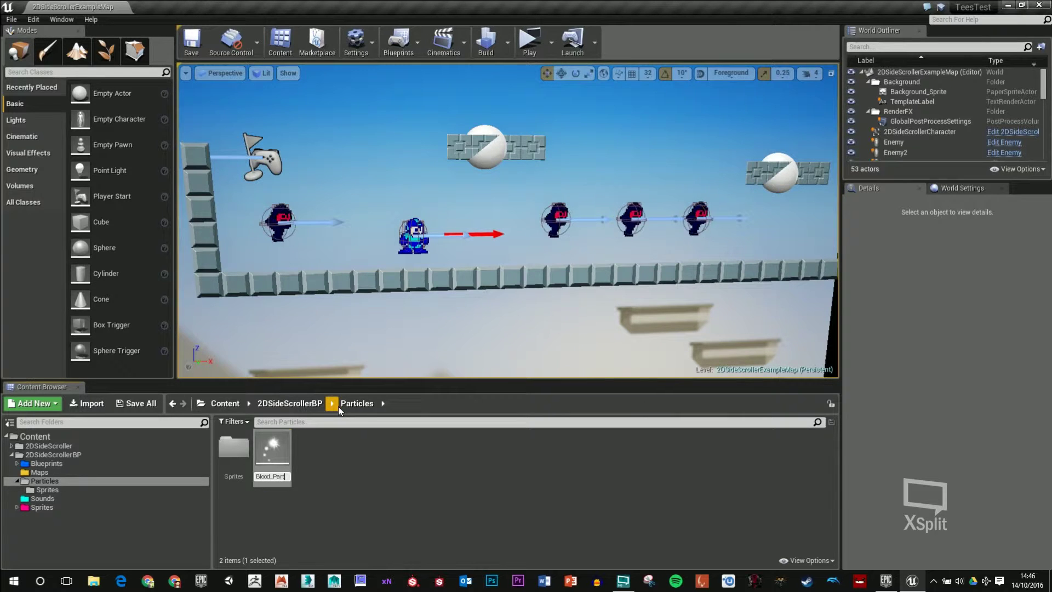
pyautogui.press('Return')
pyautogui.doubleClick(279, 462)
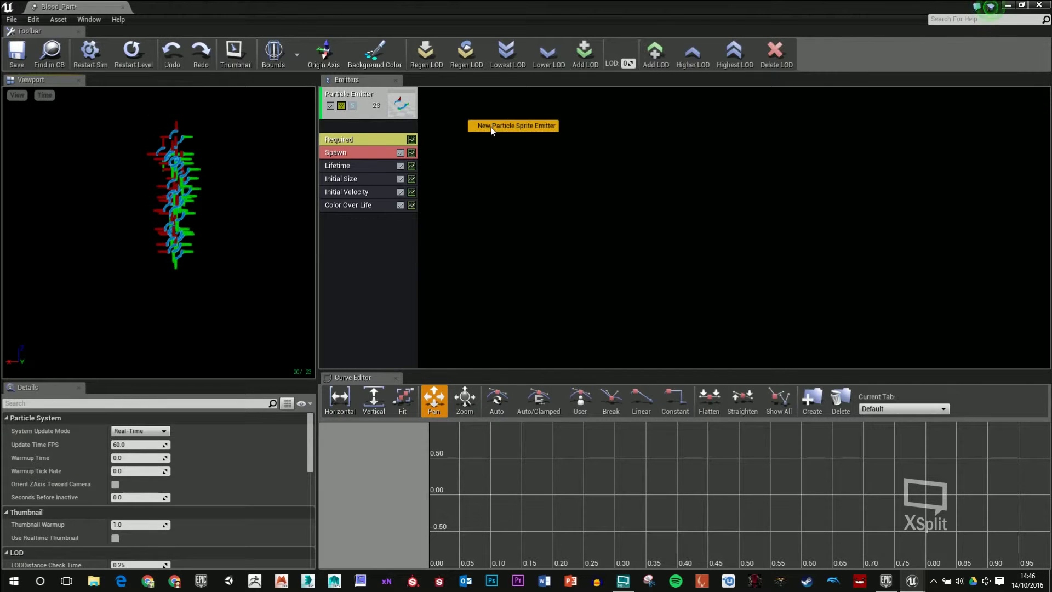
# - Add a trial second sprite emitter to Blood_Part and inspect its Initial Velocity values
pyautogui.rightClick(491, 126)
pyautogui.click(495, 132)
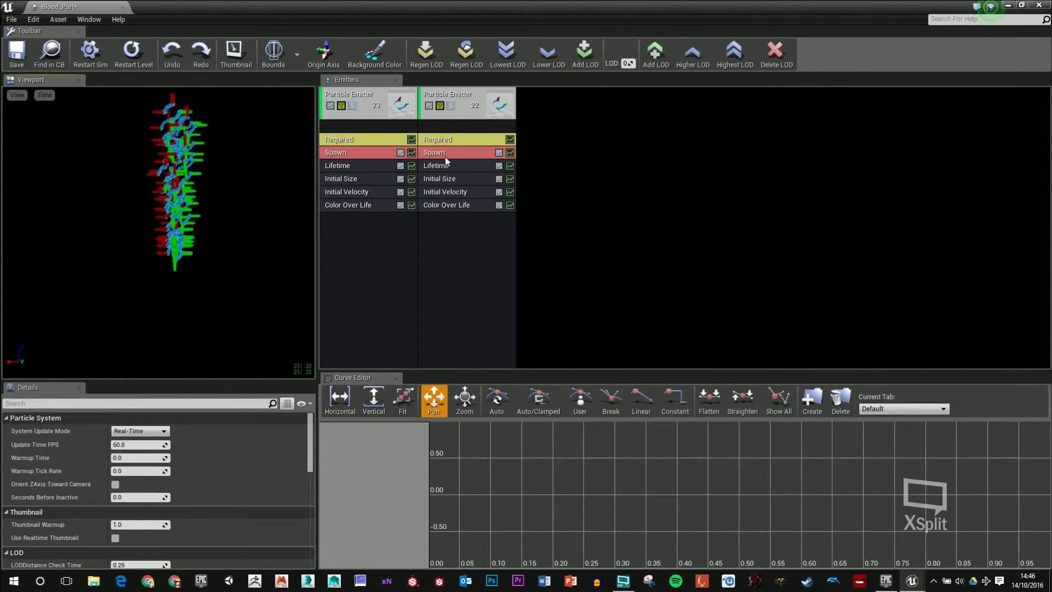
pyautogui.click(461, 192)
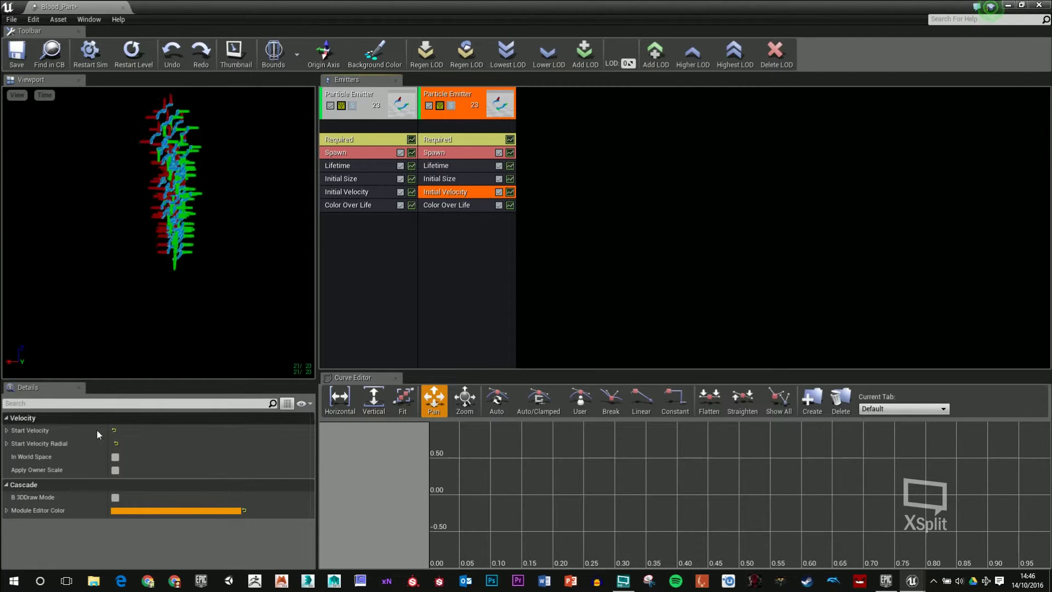
pyautogui.click(7, 431)
pyautogui.click(12, 444)
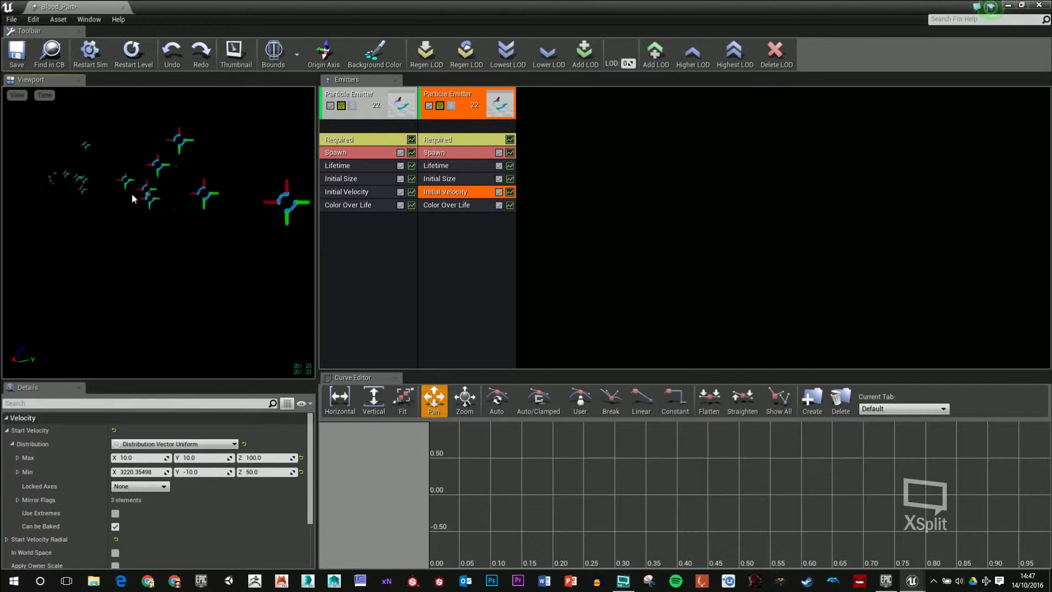
# - Delete the second emitter, leaving only the original one
pyautogui.rightClick(465, 94)
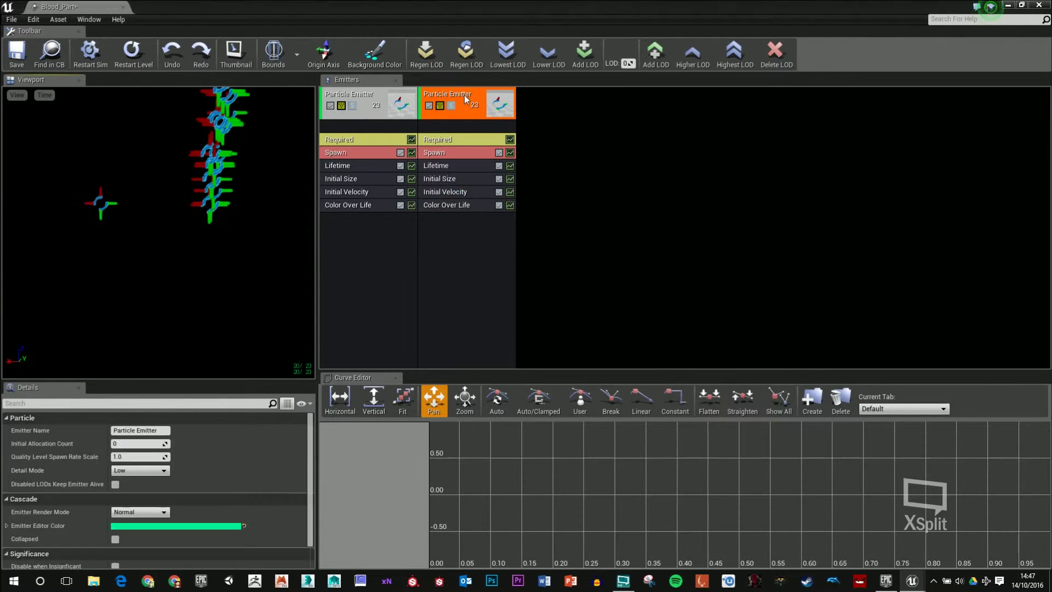
pyautogui.moveTo(482, 105)
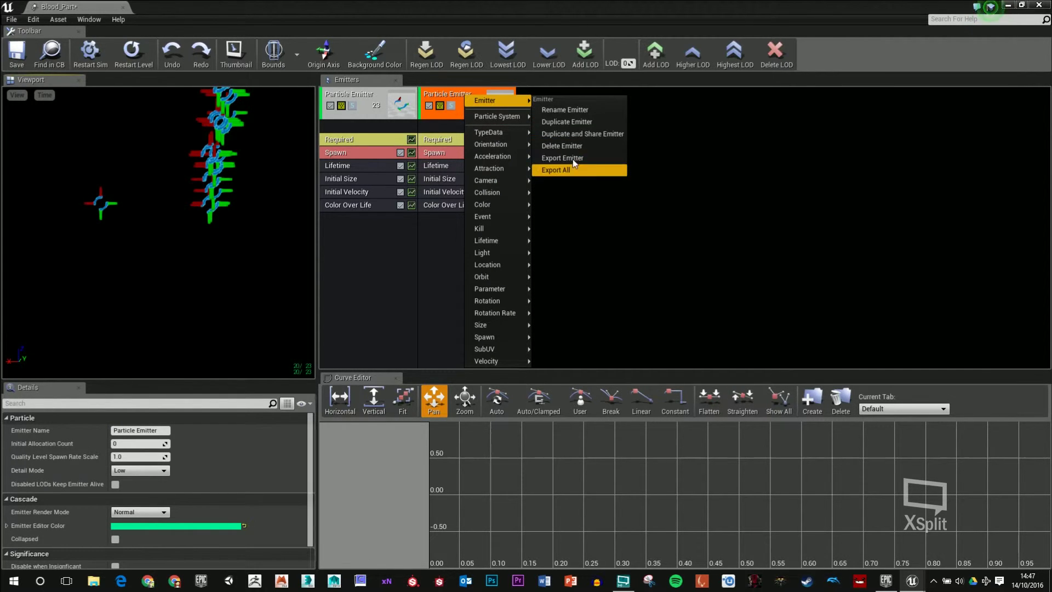
pyautogui.click(578, 145)
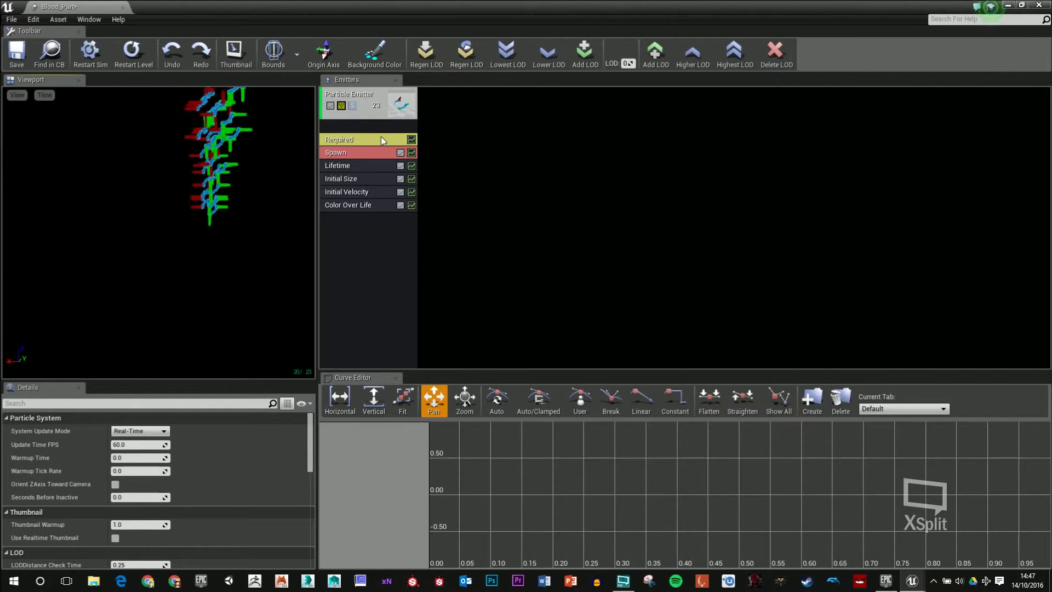
# - Review the Required, Spawn, Lifetime, Initial Size, Initial Velocity and Color Over Life modules
pyautogui.click(367, 206)
pyautogui.rightClick(357, 232)
pyautogui.click(344, 237)
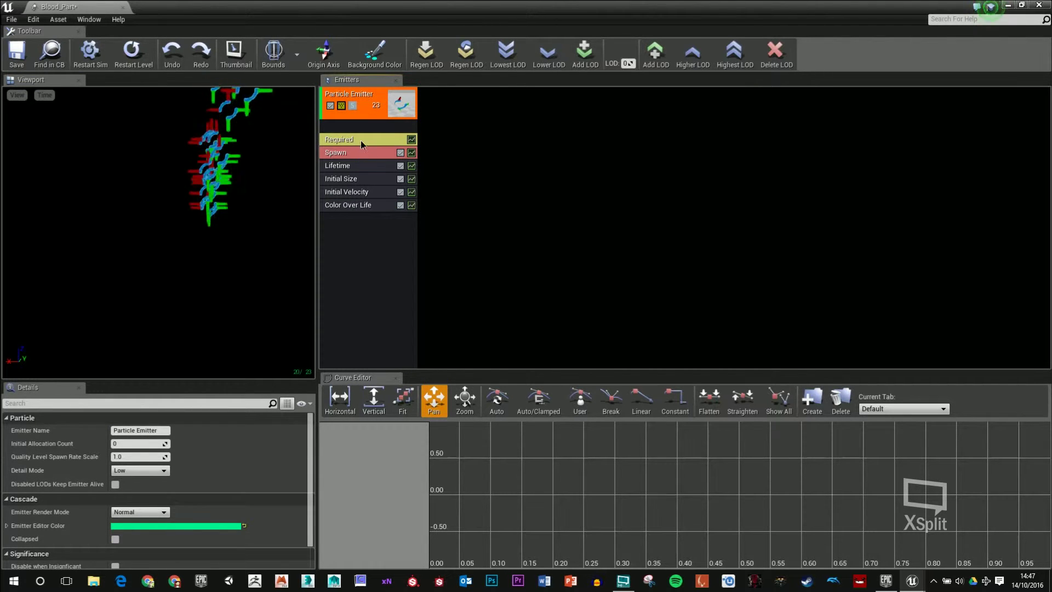
pyautogui.click(360, 140)
pyautogui.click(357, 153)
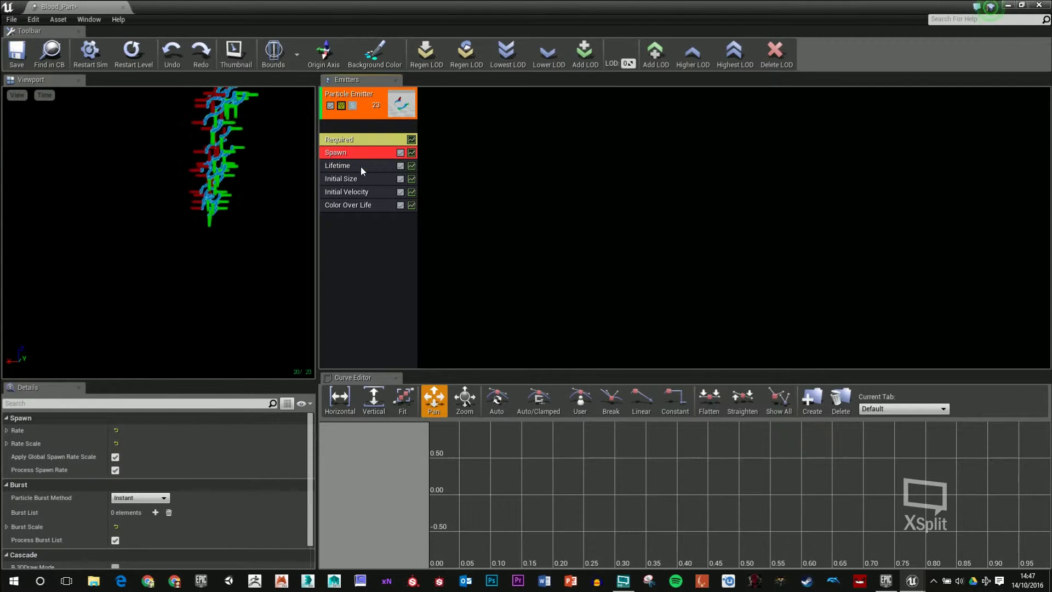
pyautogui.click(361, 166)
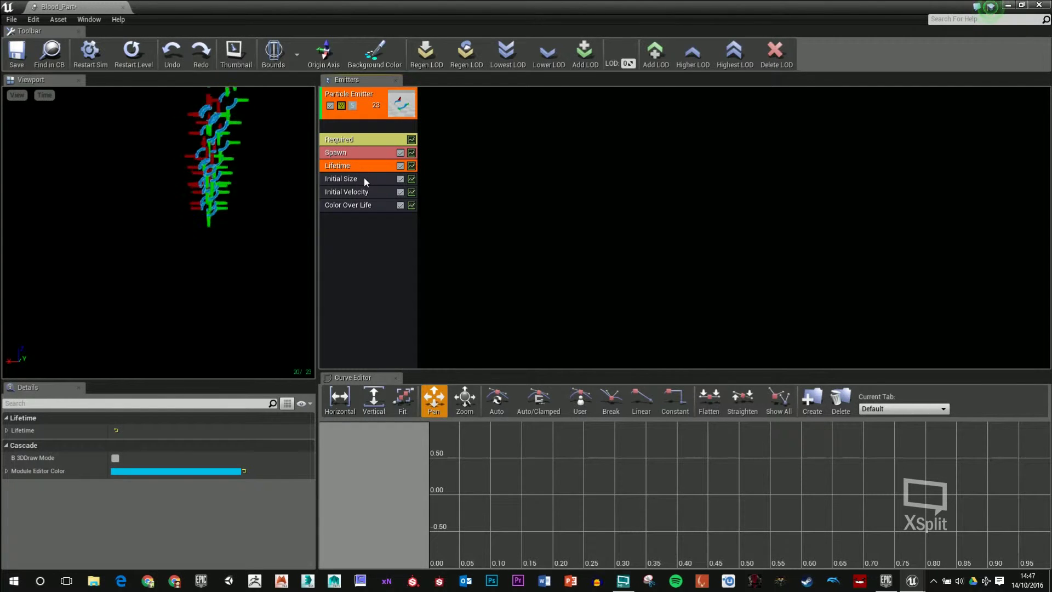
pyautogui.click(363, 178)
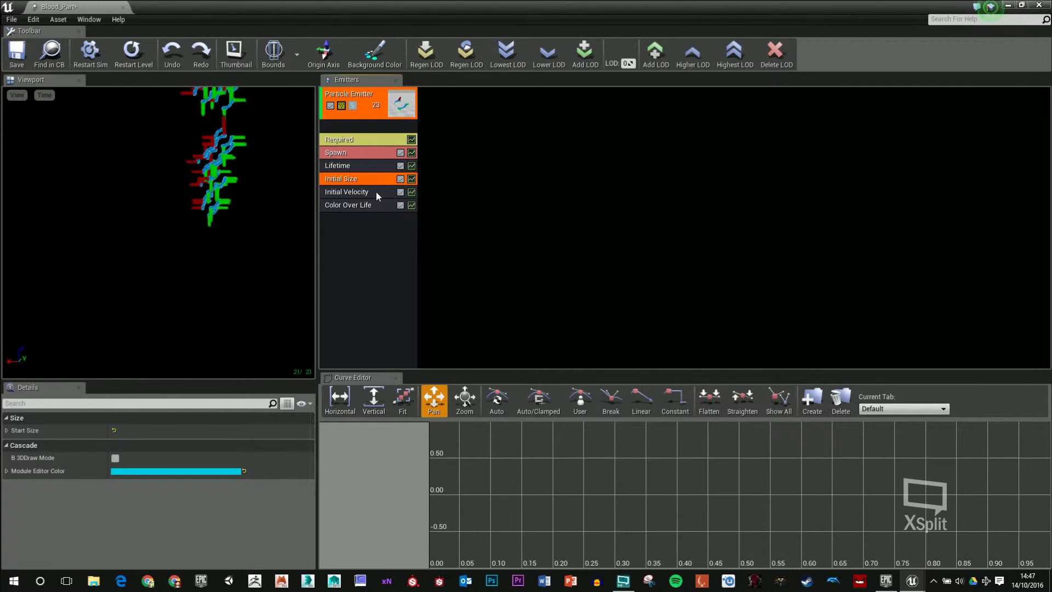
pyautogui.click(376, 191)
pyautogui.click(372, 206)
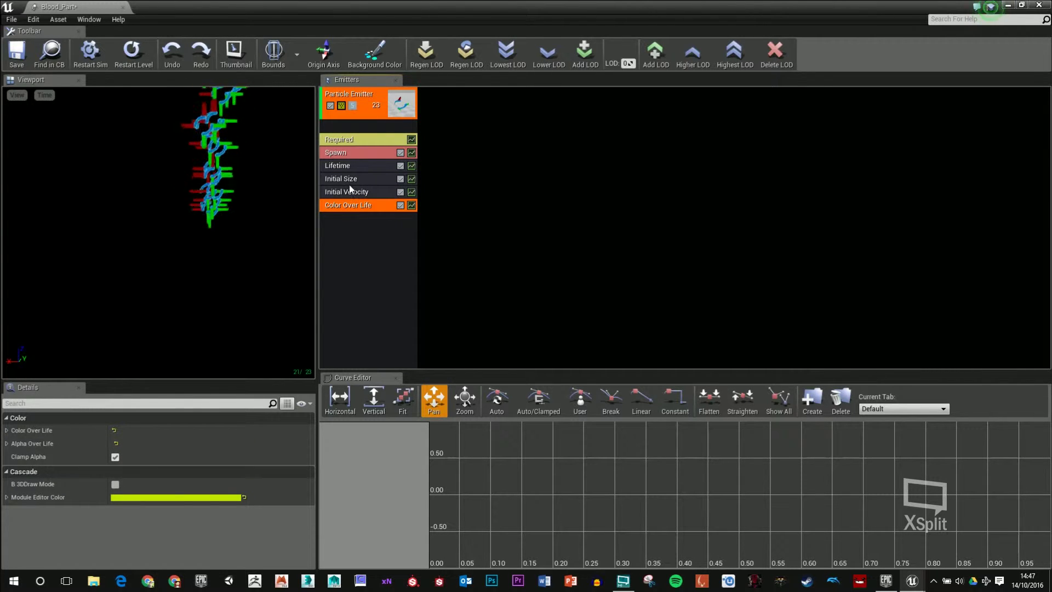
# - Assign Blood_MAt as the material in the Required module
pyautogui.click(370, 143)
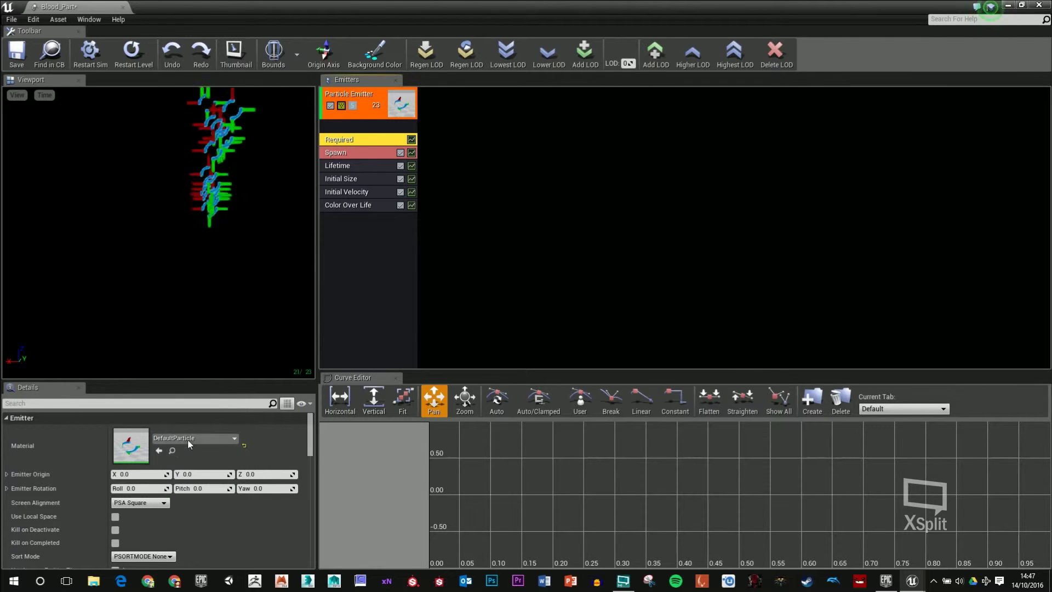
pyautogui.click(205, 441)
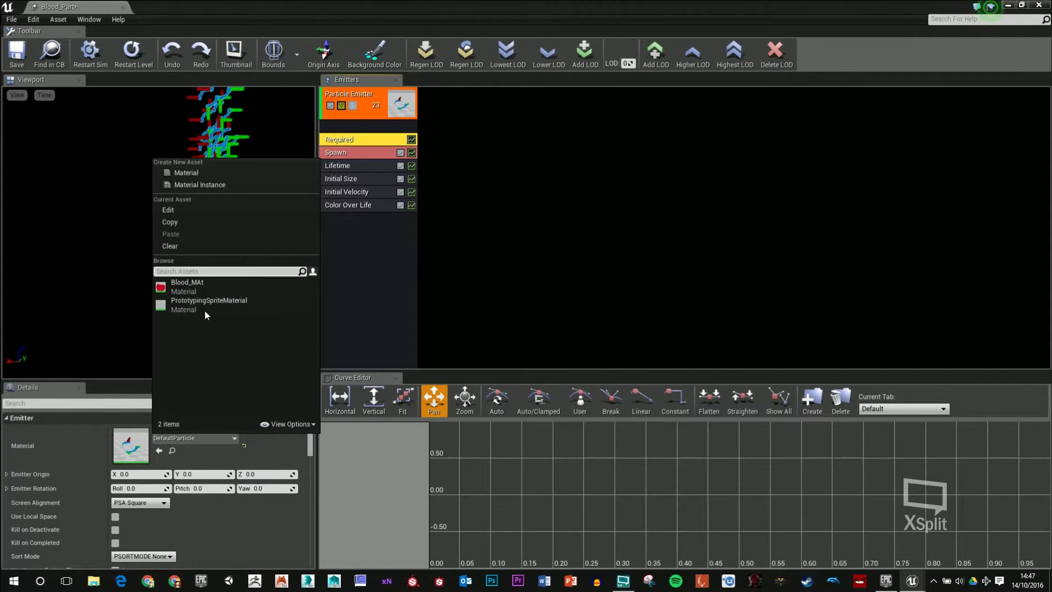
pyautogui.click(225, 289)
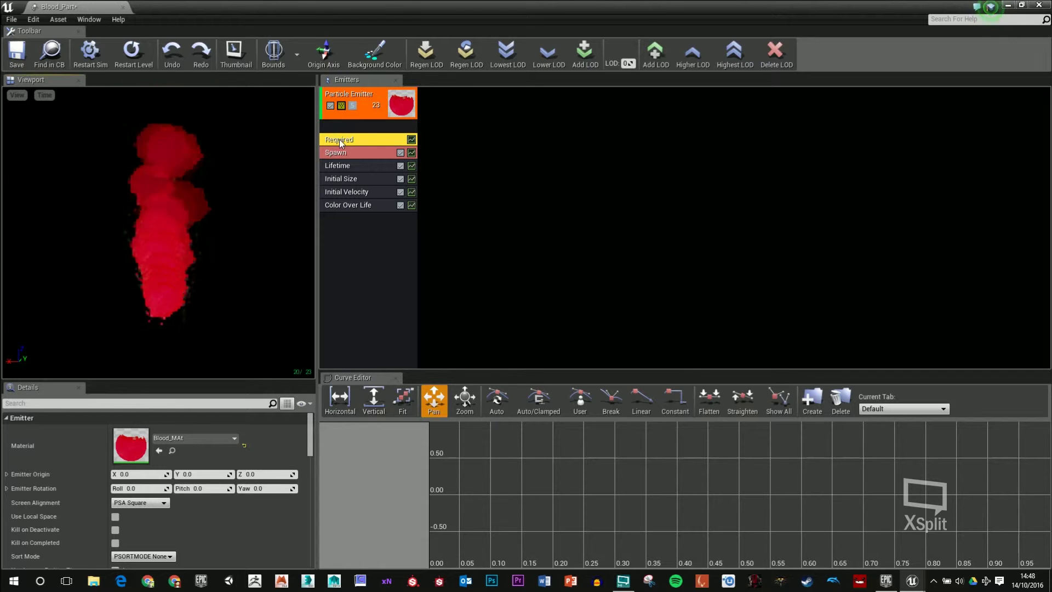
# - Set Required > Emitter Loops to 1 and restart the simulation to preview a single burst
pyautogui.scroll(-2, 166, 486)
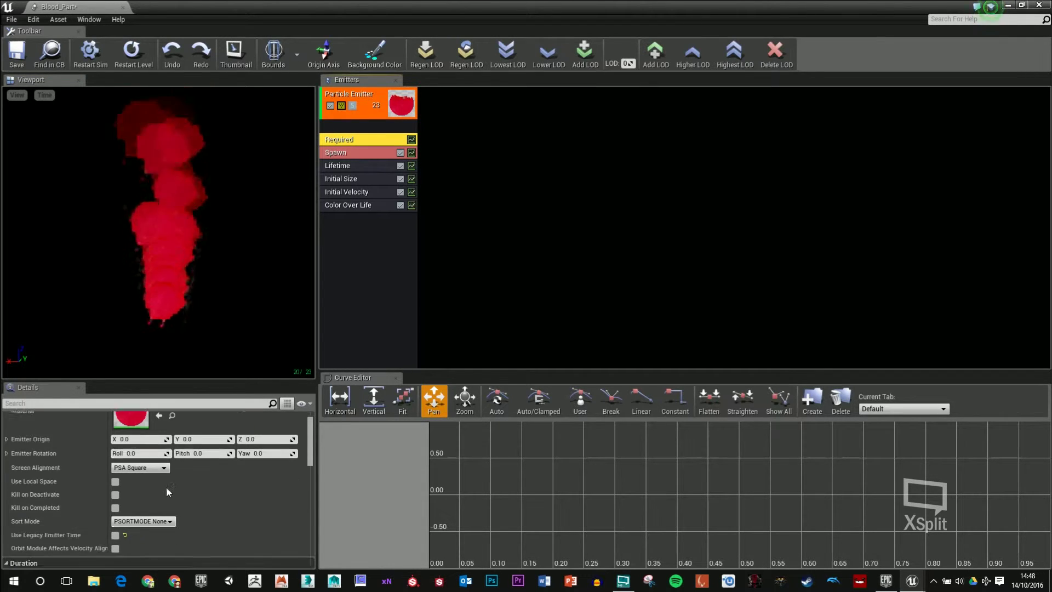
pyautogui.scroll(-8, 166, 487)
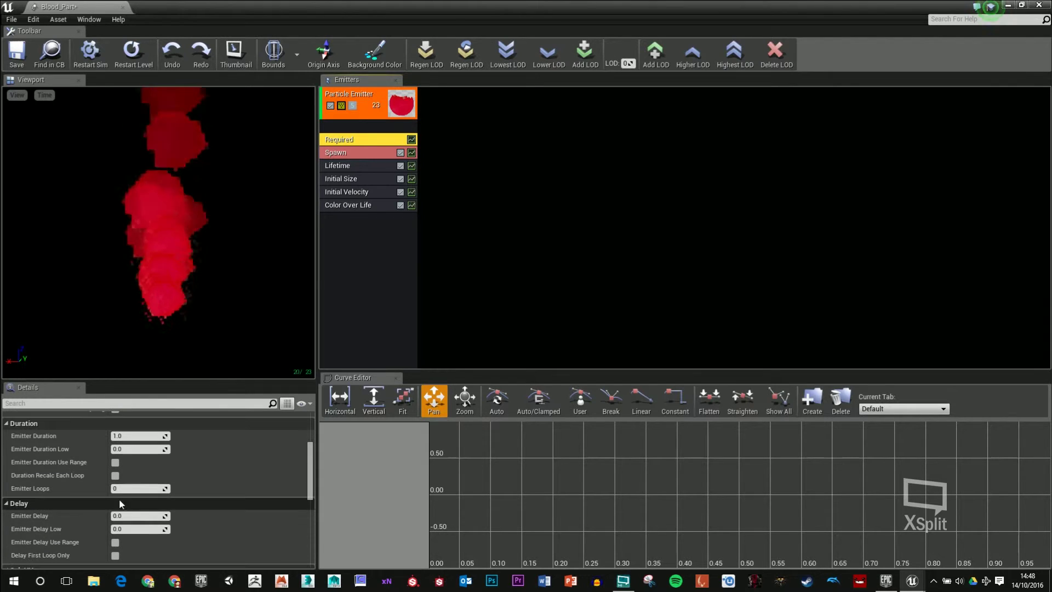
pyautogui.click(133, 489)
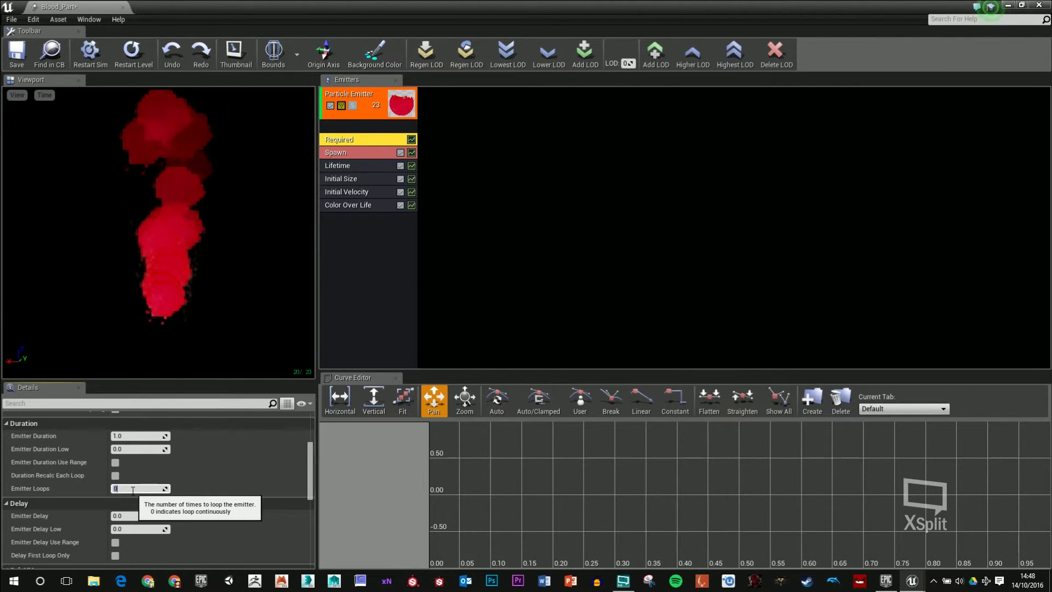
pyautogui.write('1')
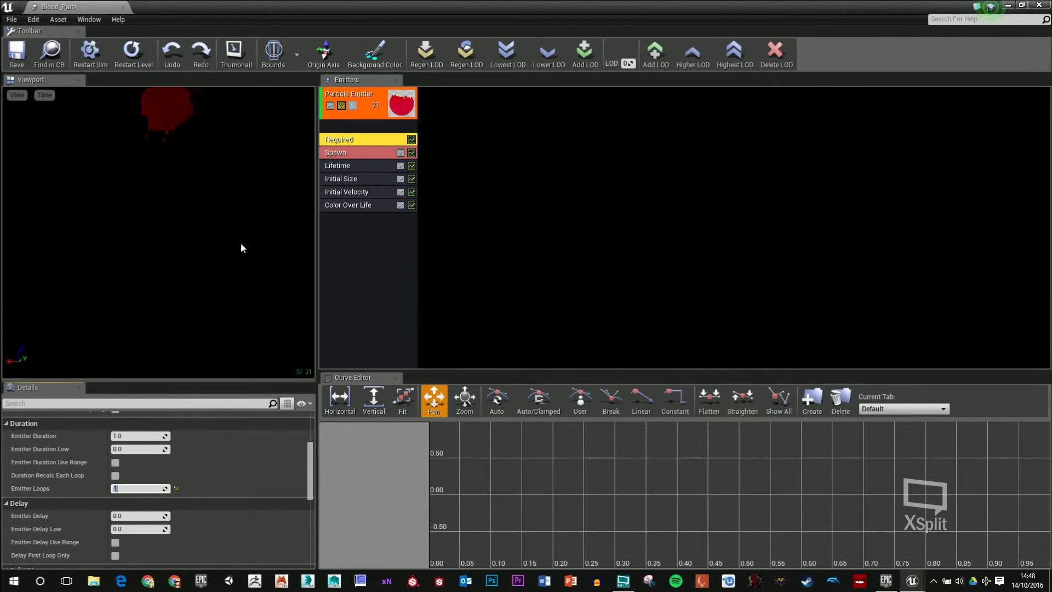
pyautogui.click(90, 55)
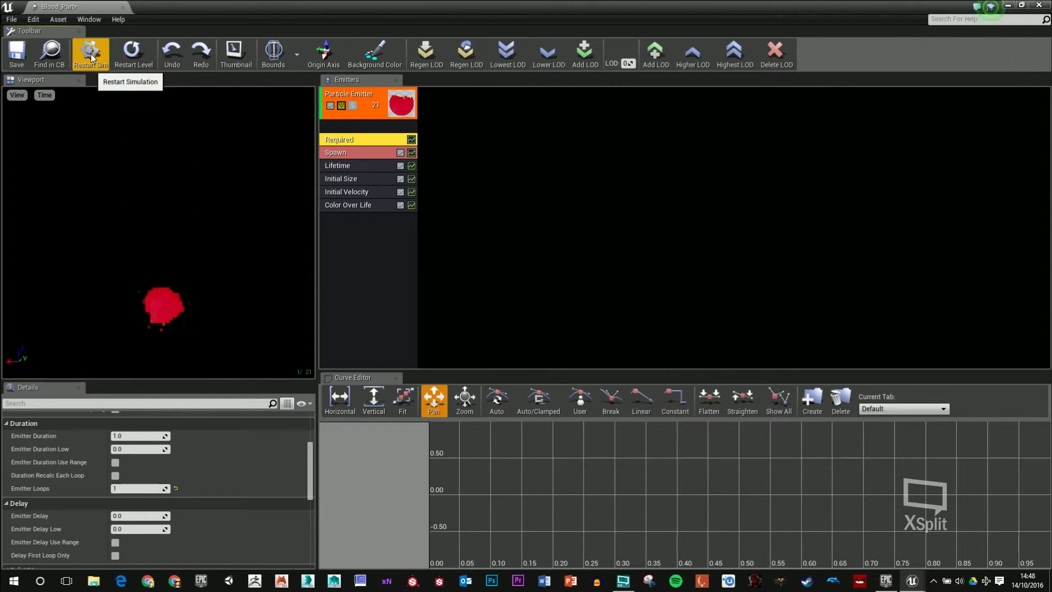
pyautogui.click(93, 56)
pyautogui.click(101, 55)
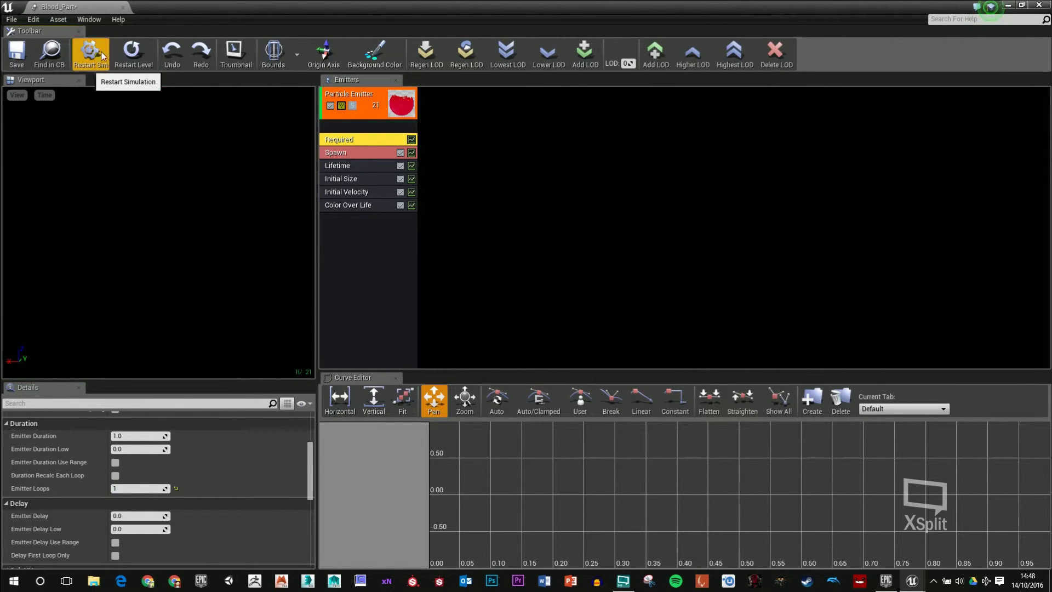
pyautogui.click(102, 55)
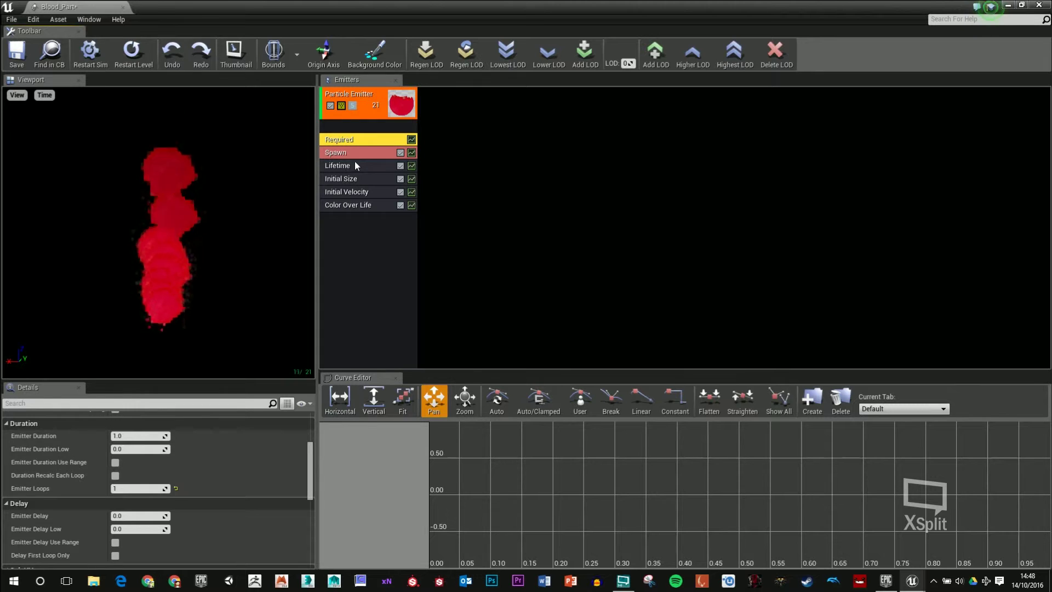
# - Set the Spawn module's Rate distribution constant to 0
pyautogui.click(367, 153)
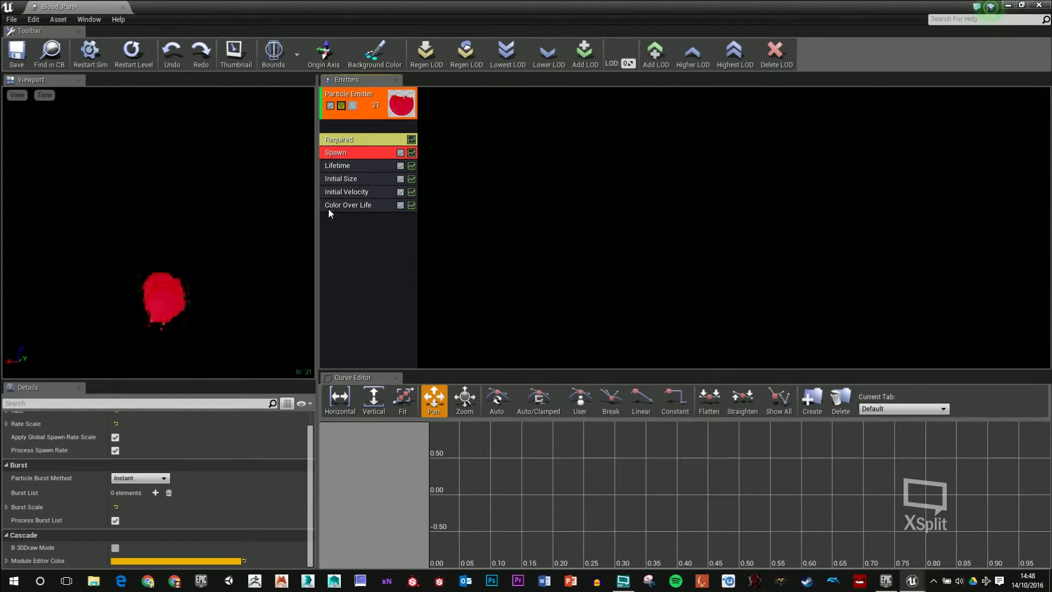
pyautogui.scroll(1, 171, 458)
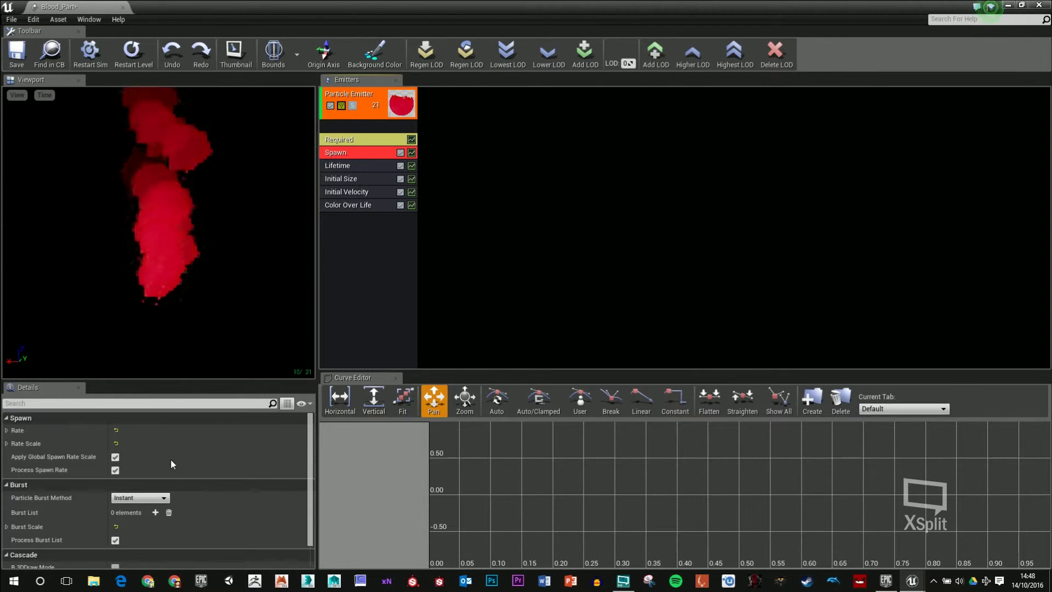
pyautogui.click(6, 430)
pyautogui.click(12, 444)
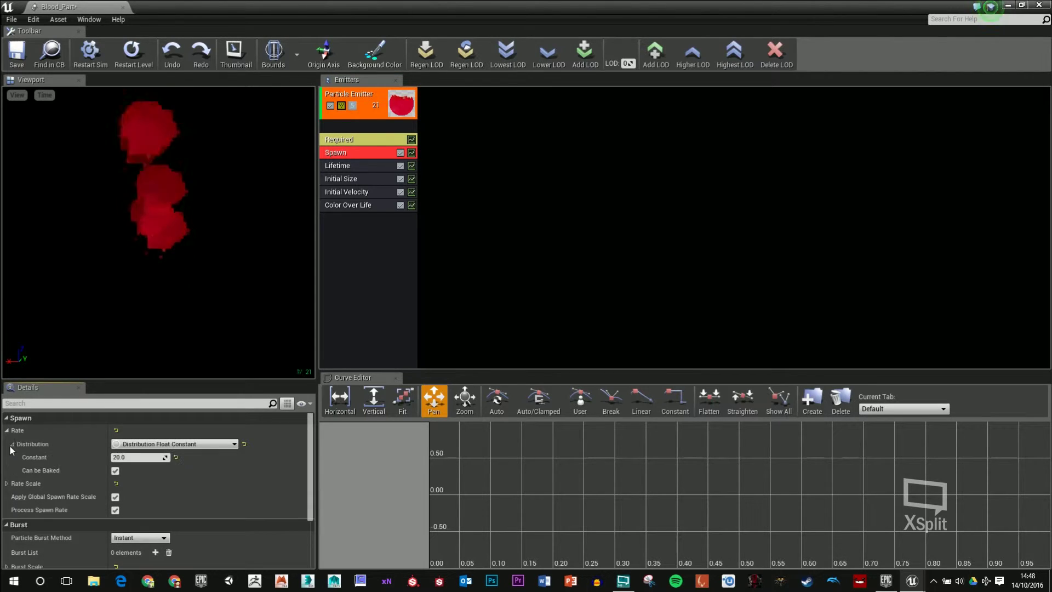
pyautogui.click(129, 457)
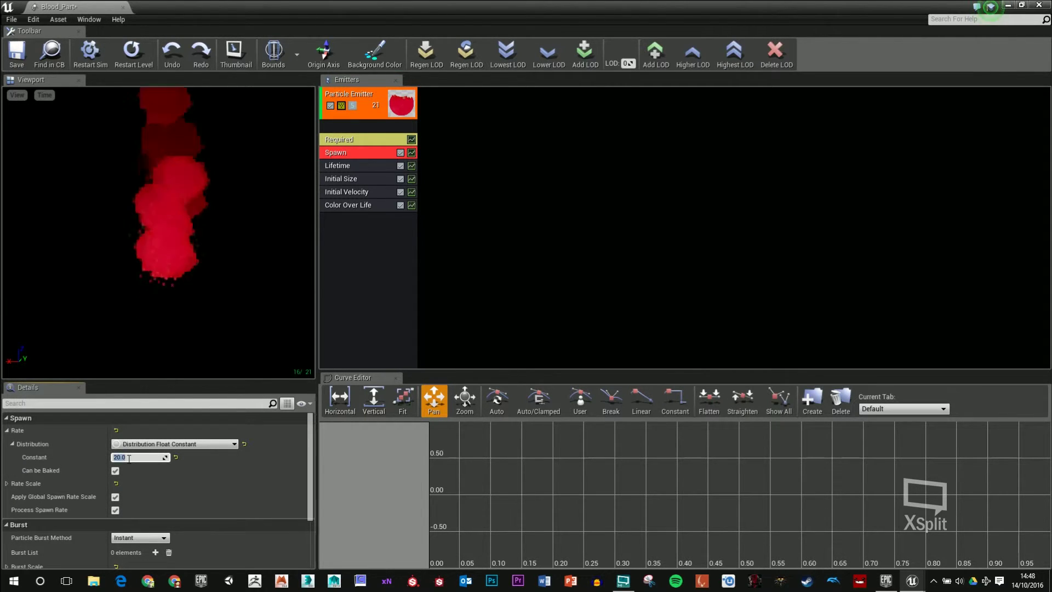
pyautogui.write('0')
pyautogui.press('Return')
# - Add a Burst List entry with a Count of 8
pyautogui.scroll(-3, 154, 501)
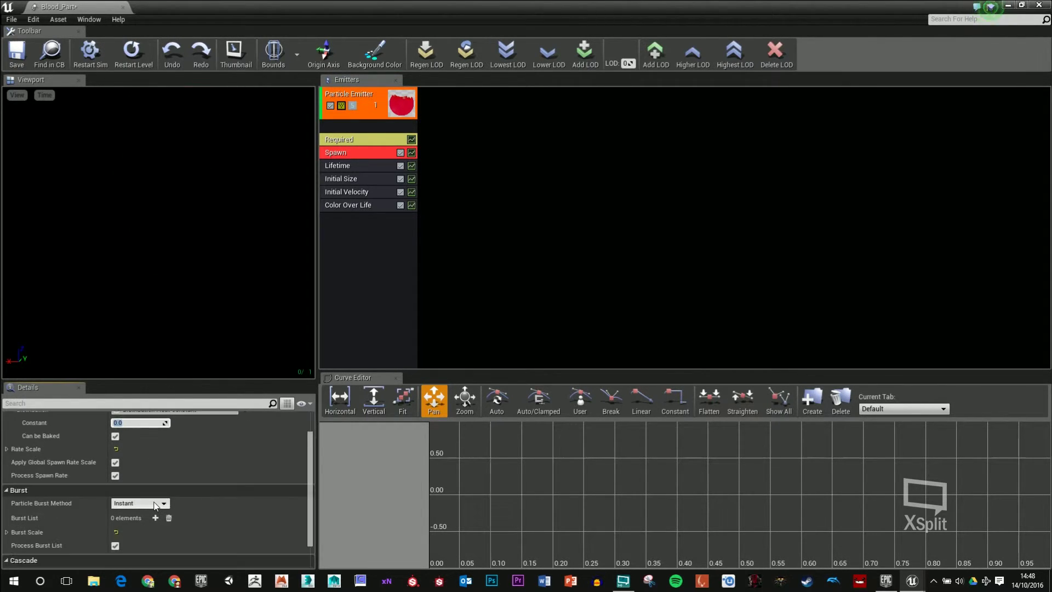
pyautogui.scroll(1, 31, 468)
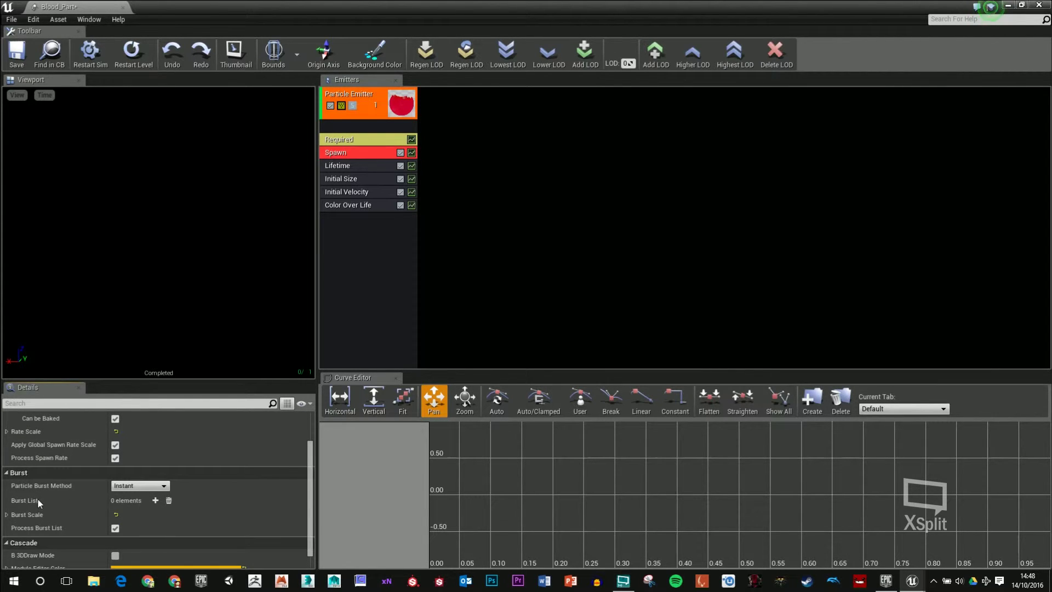
pyautogui.click(156, 501)
pyautogui.scroll(-2, 156, 504)
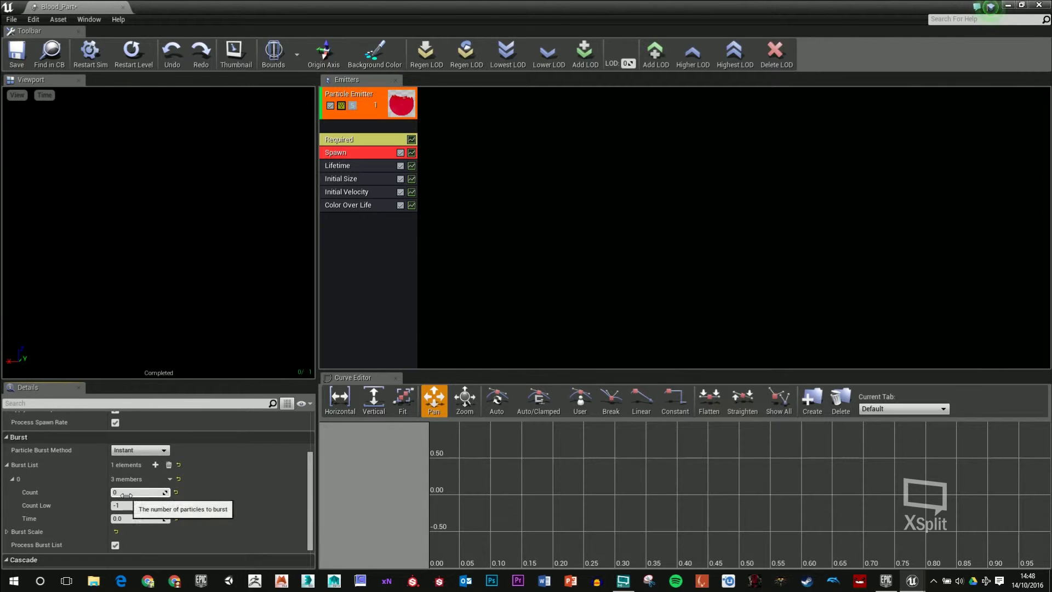
pyautogui.click(152, 494)
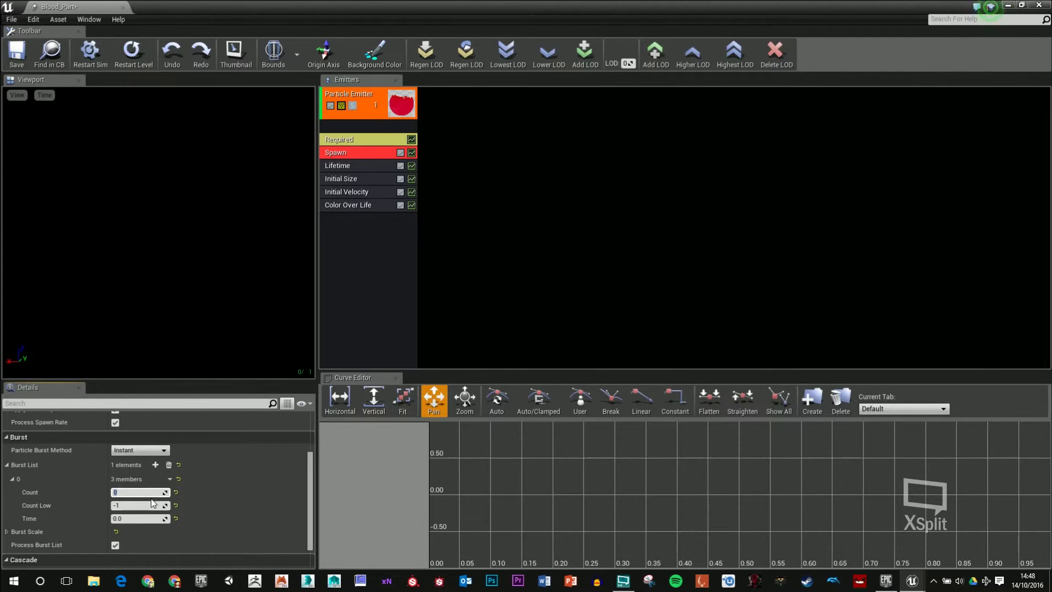
pyautogui.write('8')
pyautogui.press('Return')
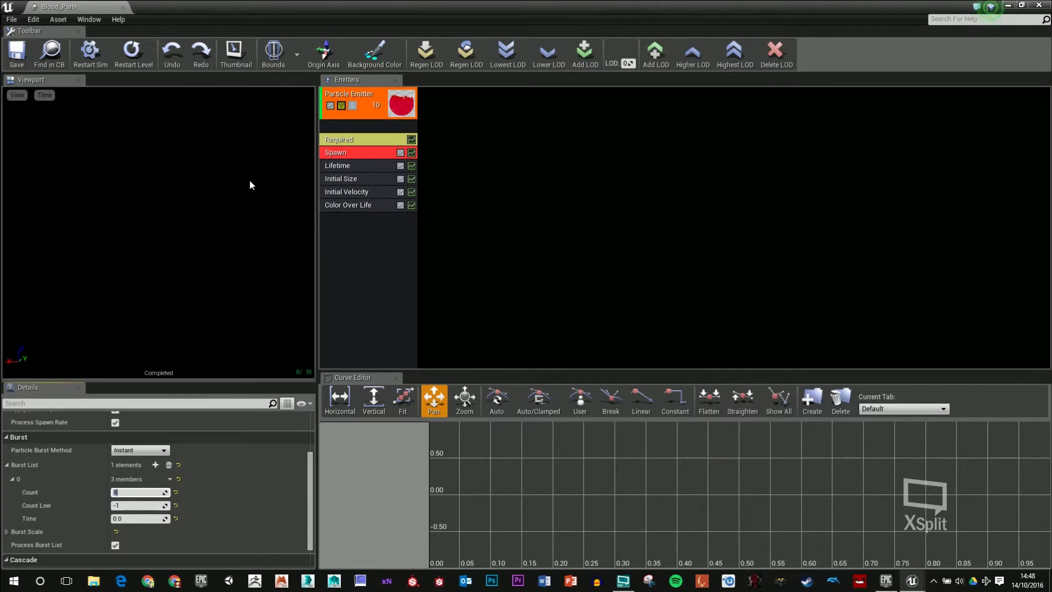
# - Check that Lifetime Min and Max are both 1.0, then select the Initial Size module
pyautogui.click(357, 167)
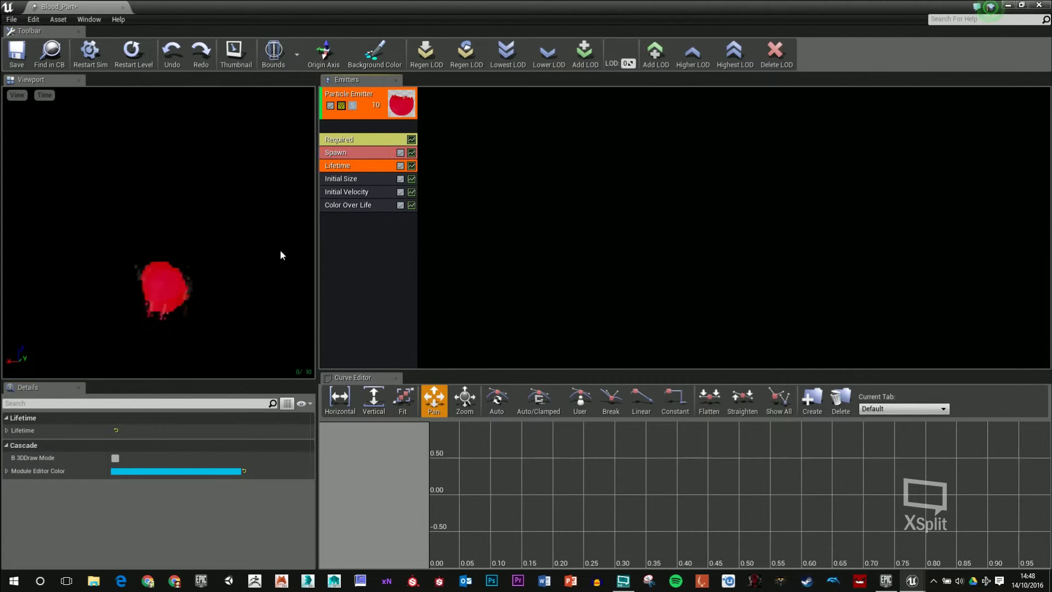
pyautogui.click(7, 430)
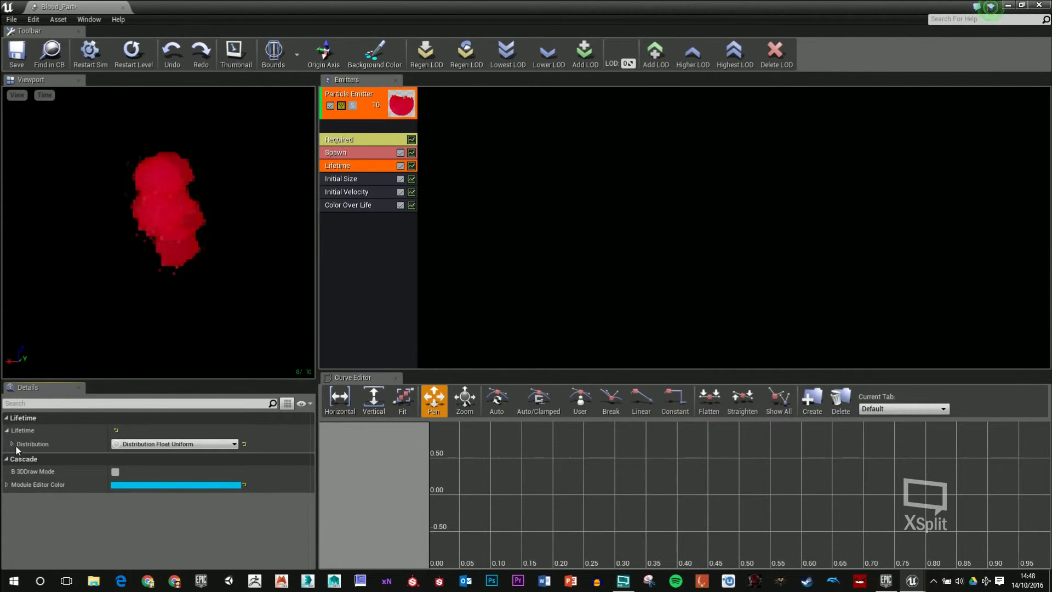
pyautogui.click(15, 446)
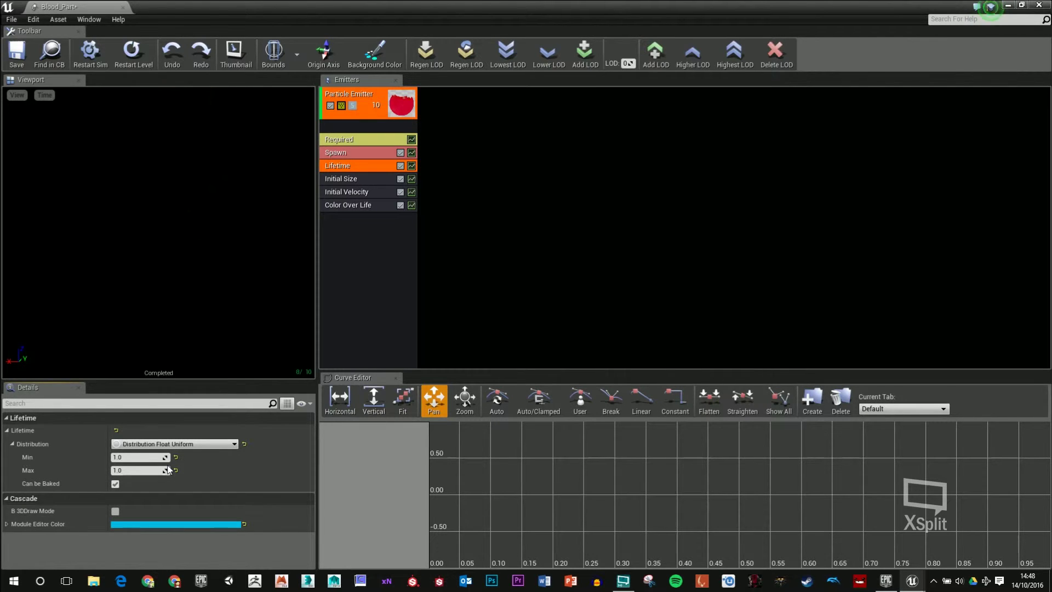
pyautogui.click(356, 179)
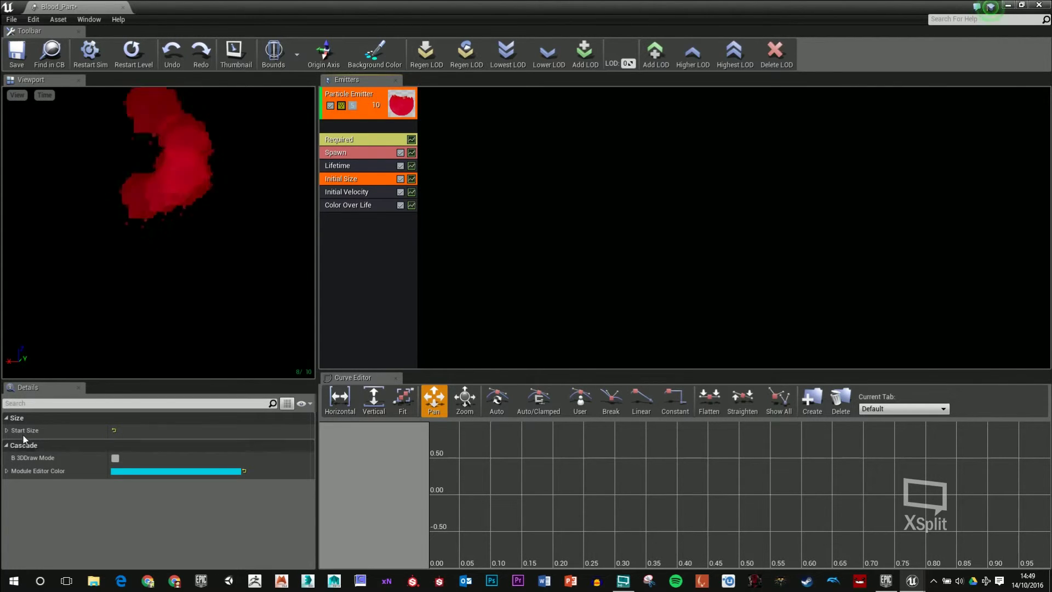
# - Set the Start Size Max to 6 on X, Y and Z
pyautogui.click(7, 431)
pyautogui.click(12, 444)
pyautogui.click(155, 457)
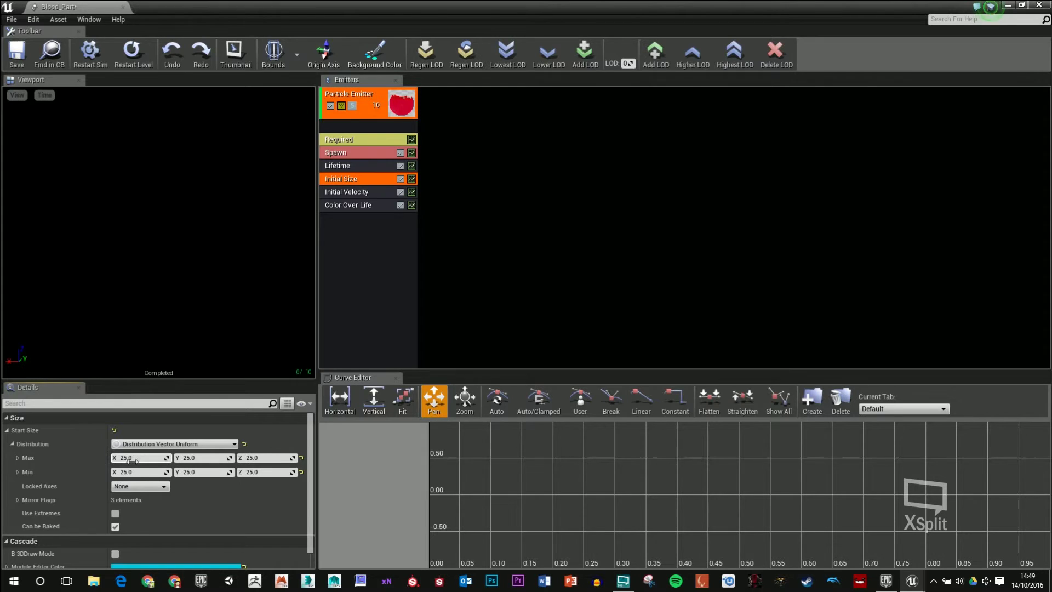
pyautogui.write('6')
pyautogui.press('Tab')
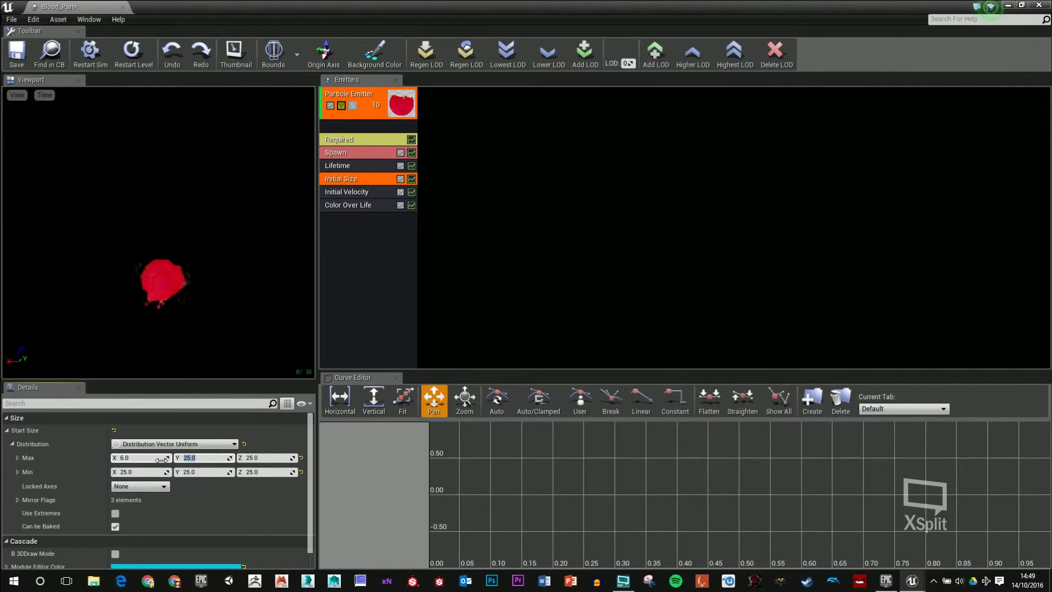
pyautogui.write('6')
pyautogui.press('Tab')
pyautogui.write('6')
pyautogui.press('Tab')
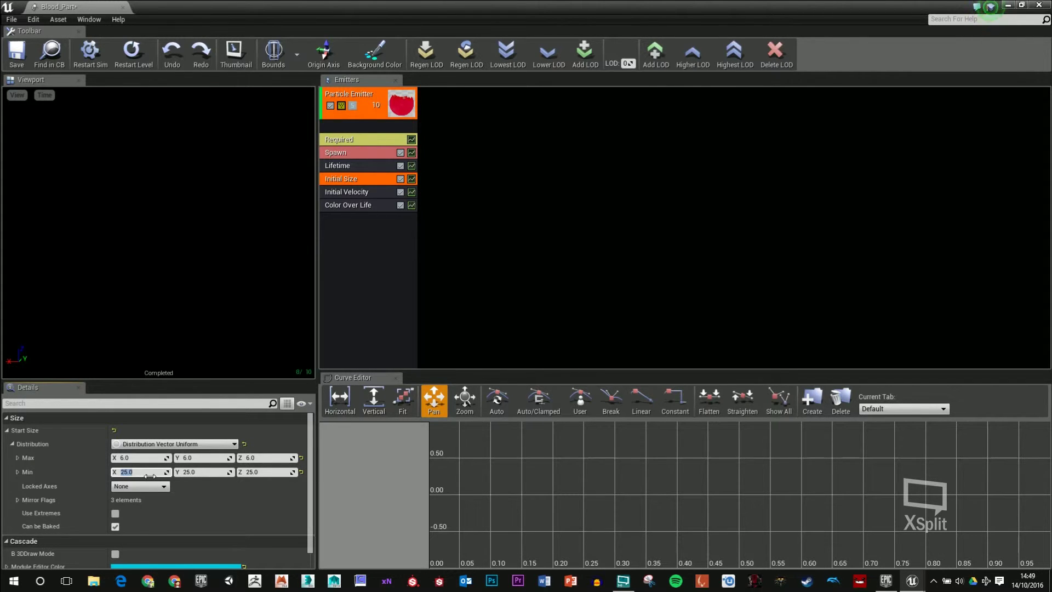
# - Set the Start Size Min to 4 on X, Y and Z
pyautogui.write('4')
pyautogui.press('Tab')
pyautogui.write('4')
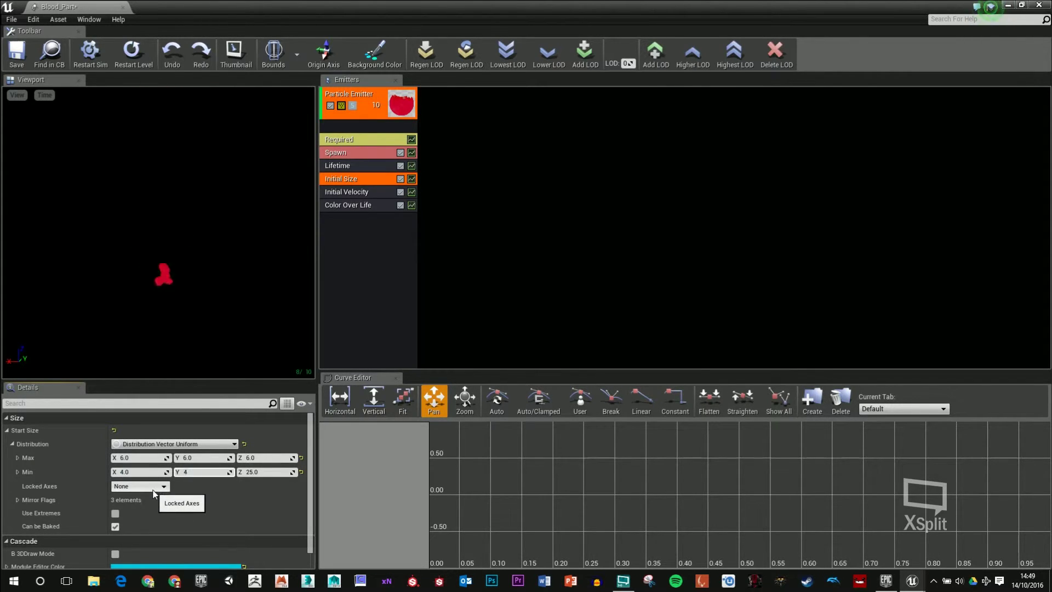
pyautogui.press('Tab')
pyautogui.write('4')
pyautogui.press('Return')
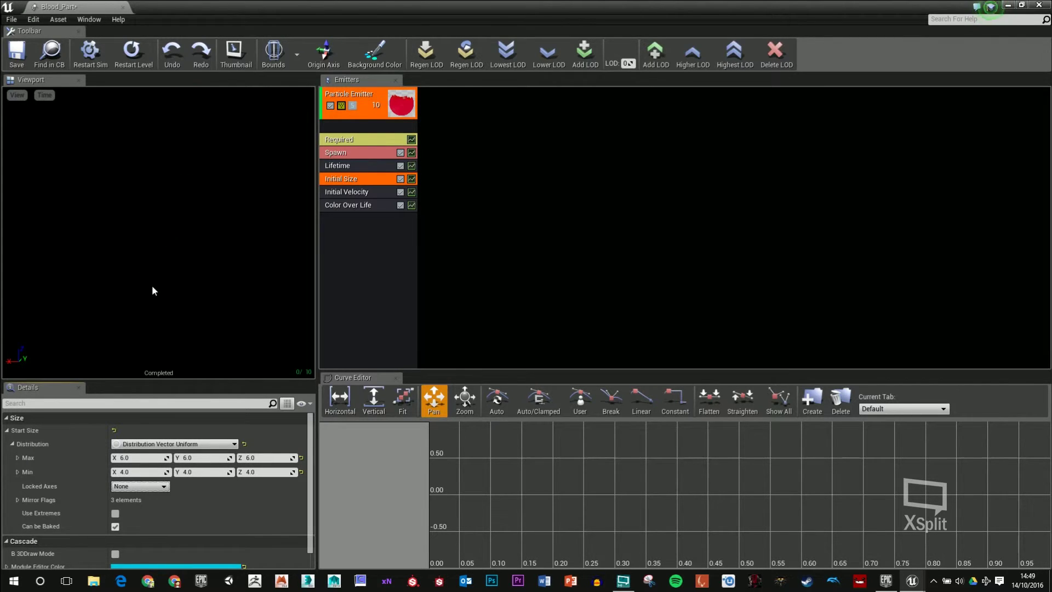
# - Set the Initial Velocity Max to X 80 and Z 227
pyautogui.click(367, 193)
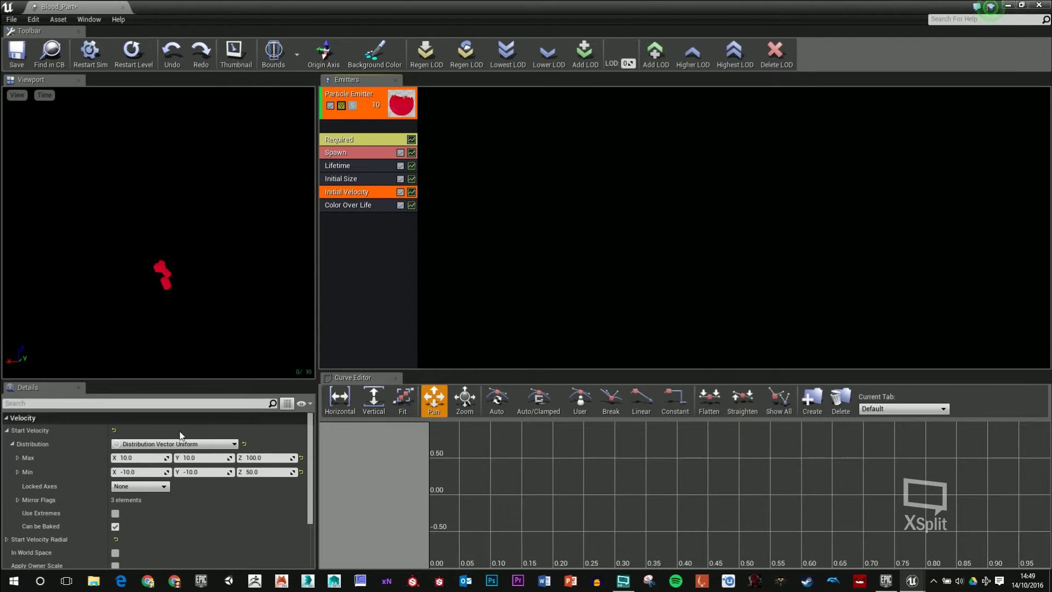
pyautogui.click(145, 458)
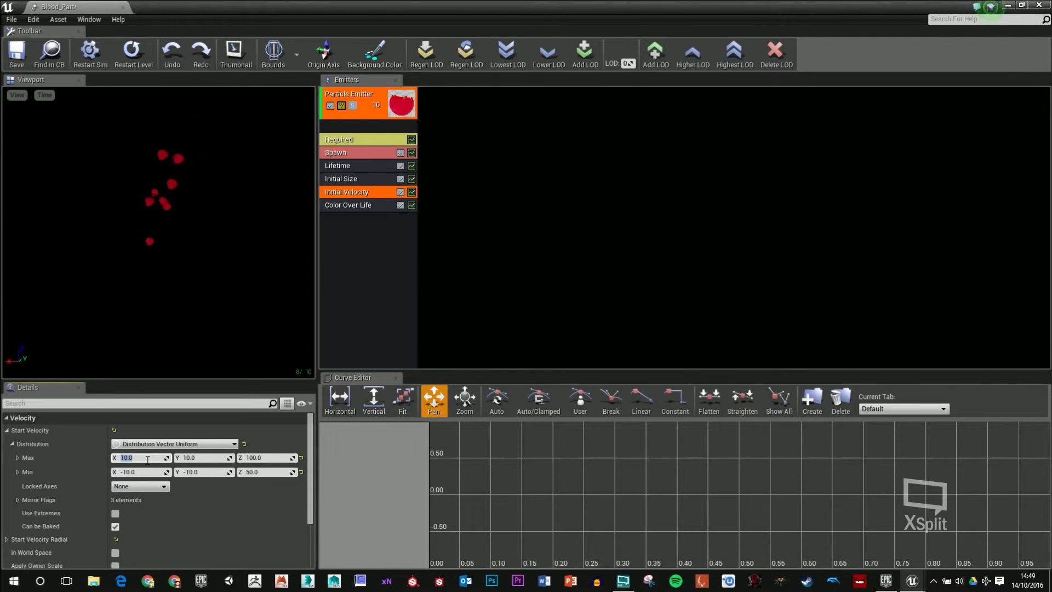
pyautogui.write('80')
pyautogui.press('Tab')
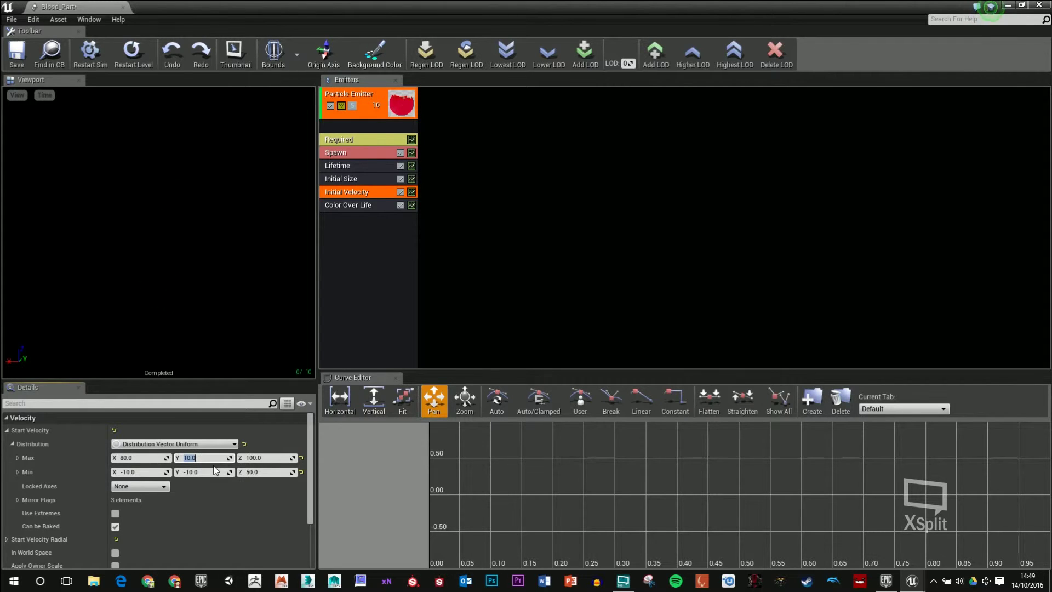
pyautogui.press('Tab')
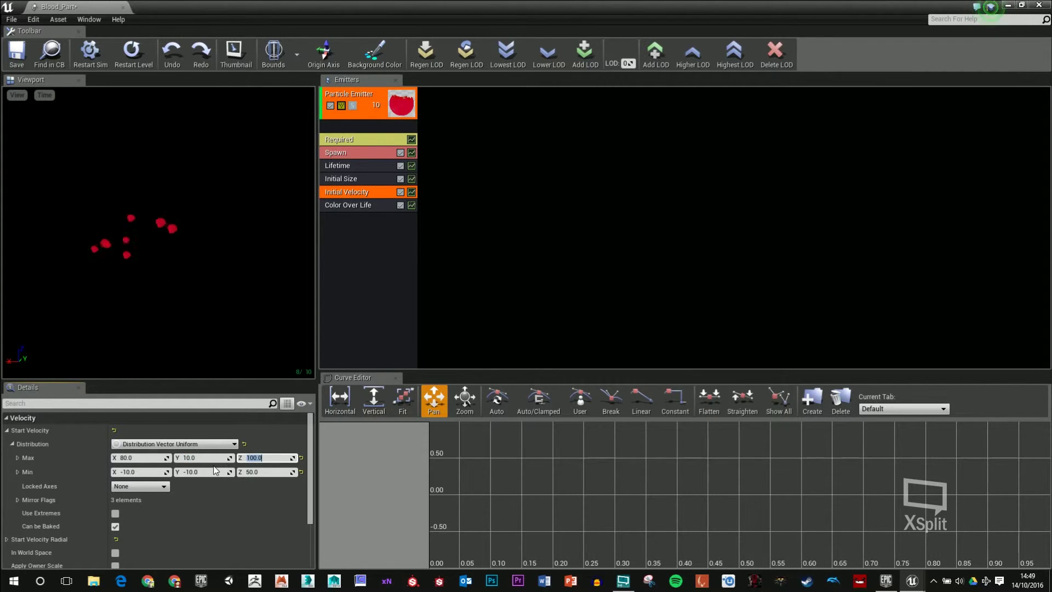
pyautogui.write('227')
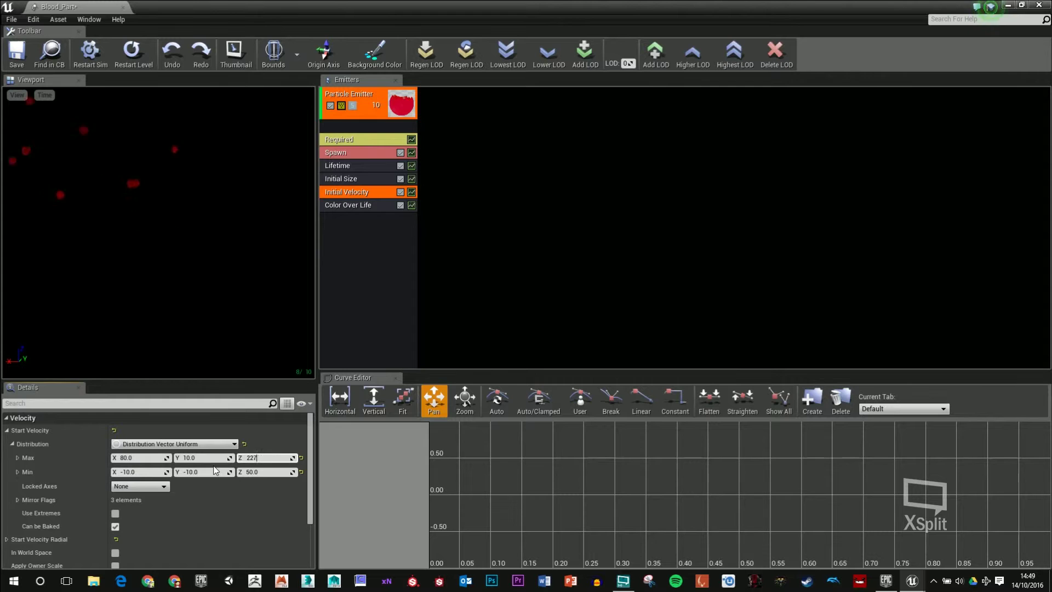
pyautogui.press('Return')
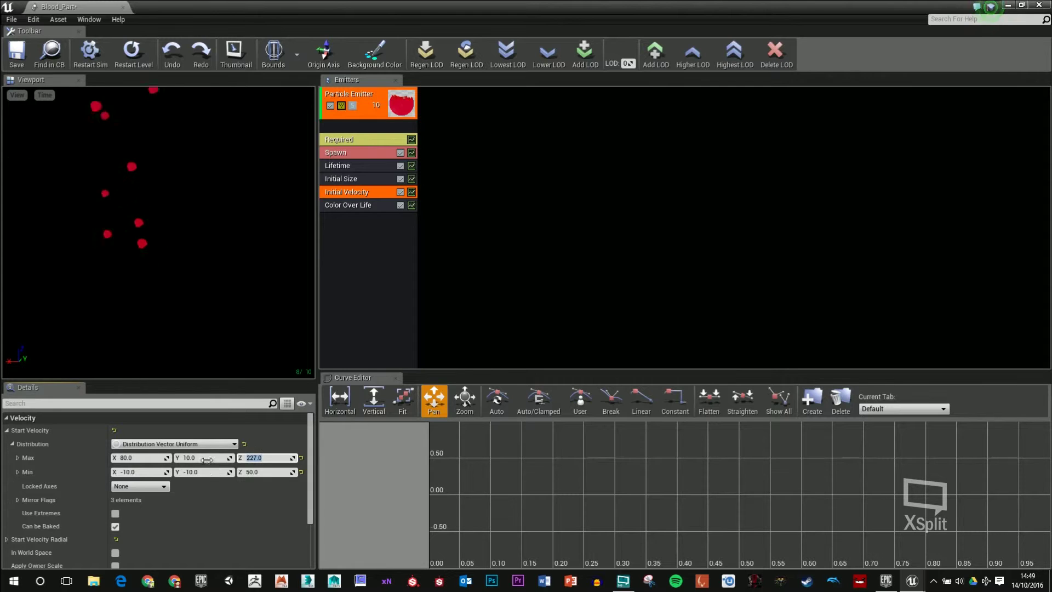
# - Set the Initial Velocity Min to X -79, Y -10, Z 65
pyautogui.click(144, 473)
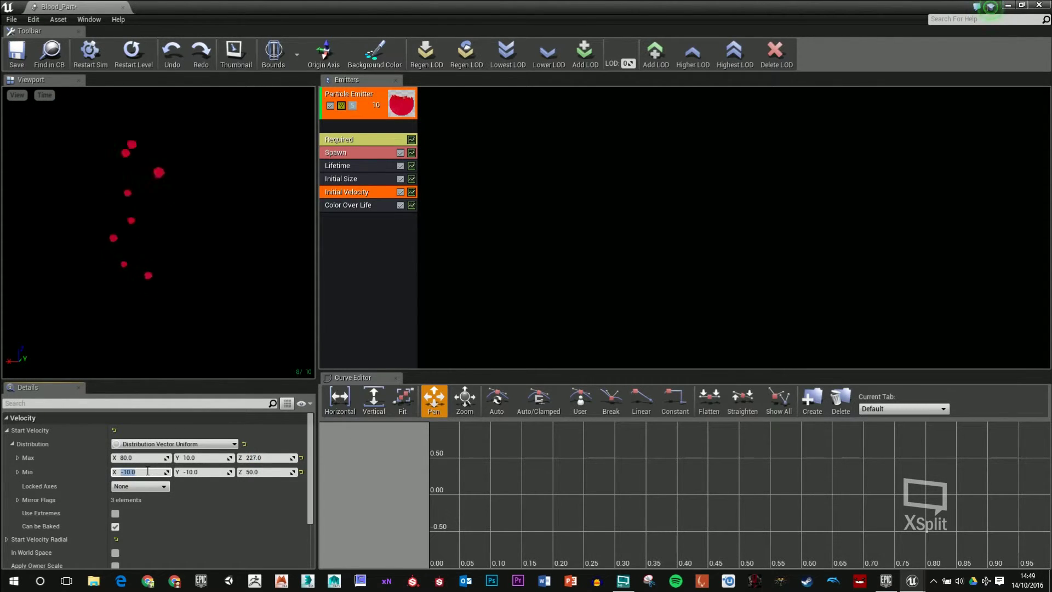
pyautogui.write('-79')
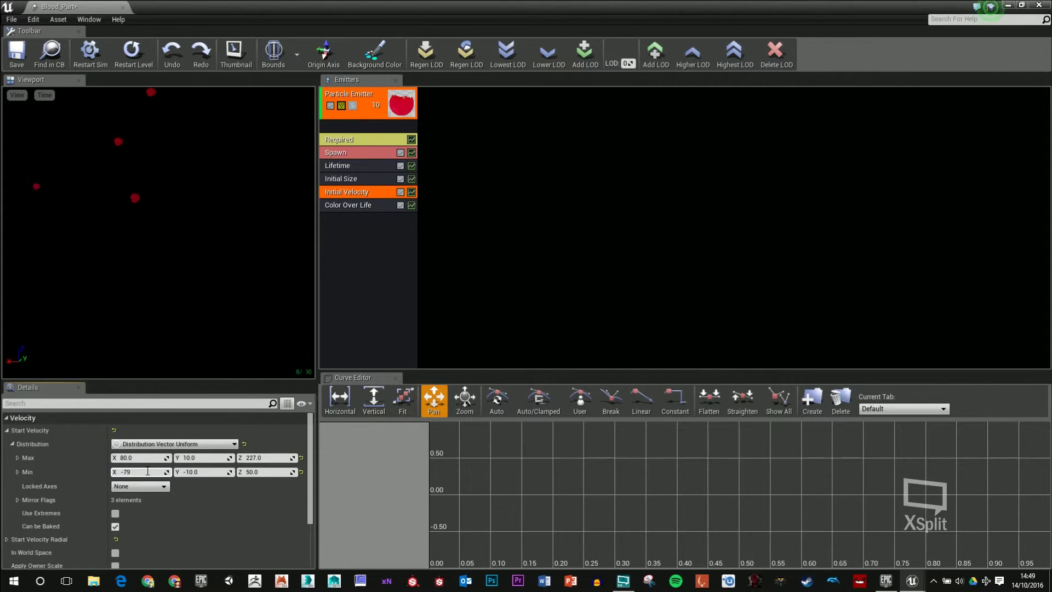
pyautogui.press('Tab')
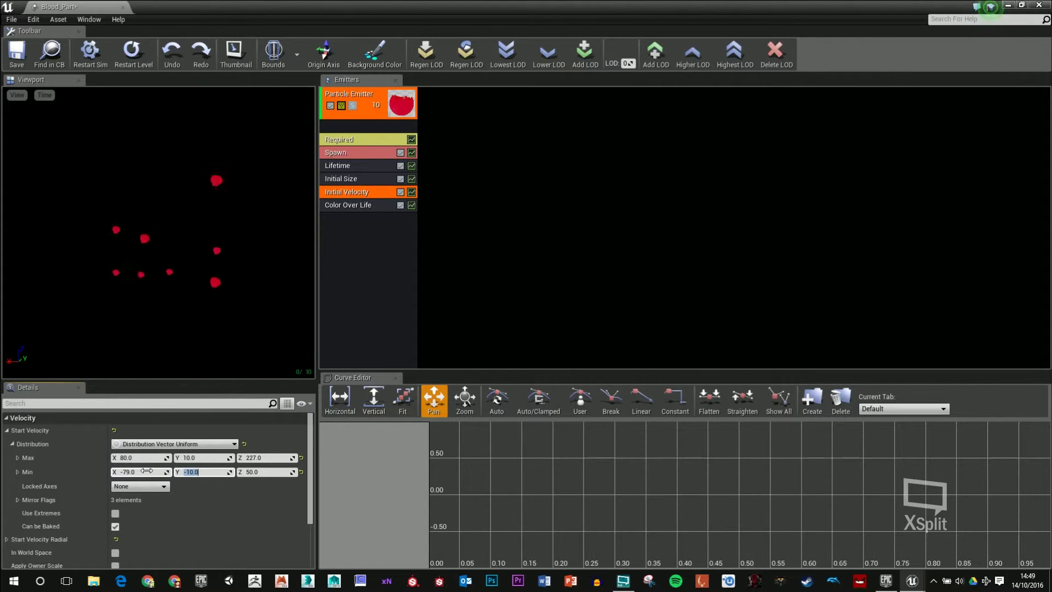
pyautogui.write('-')
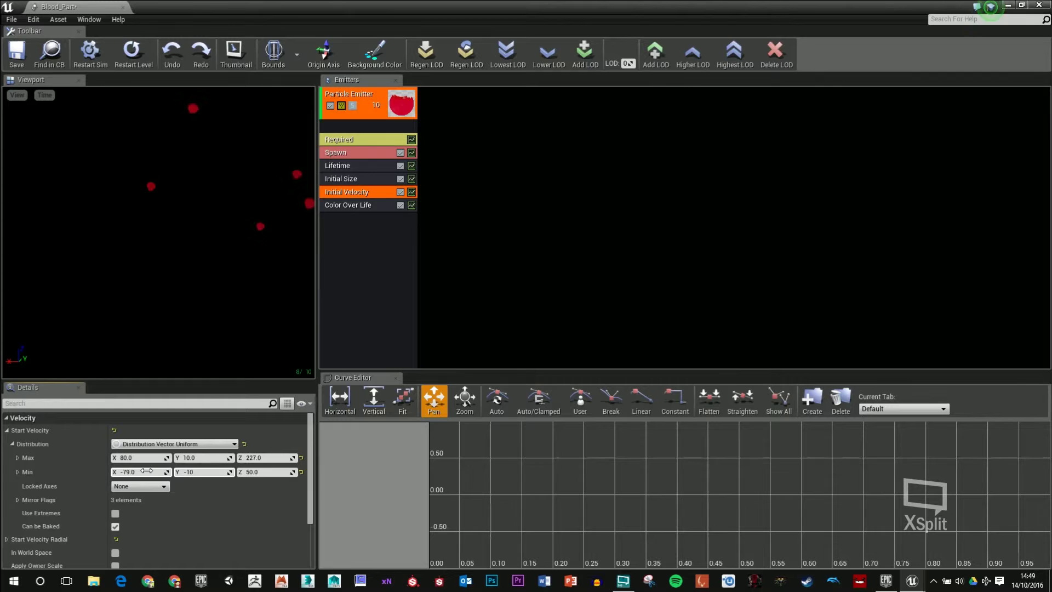
pyautogui.write('10')
pyautogui.press('Tab')
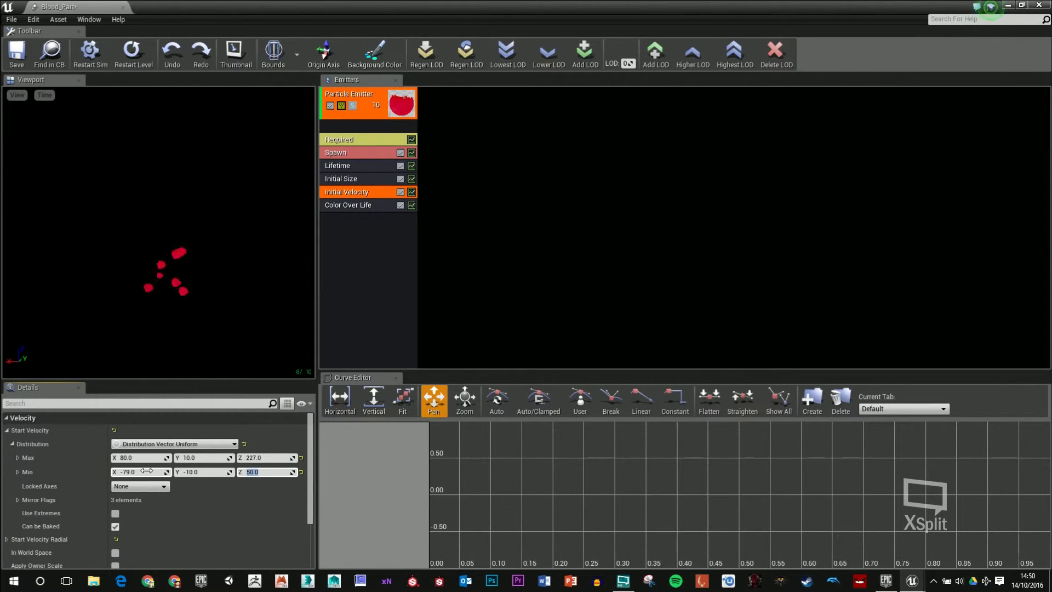
pyautogui.write('65')
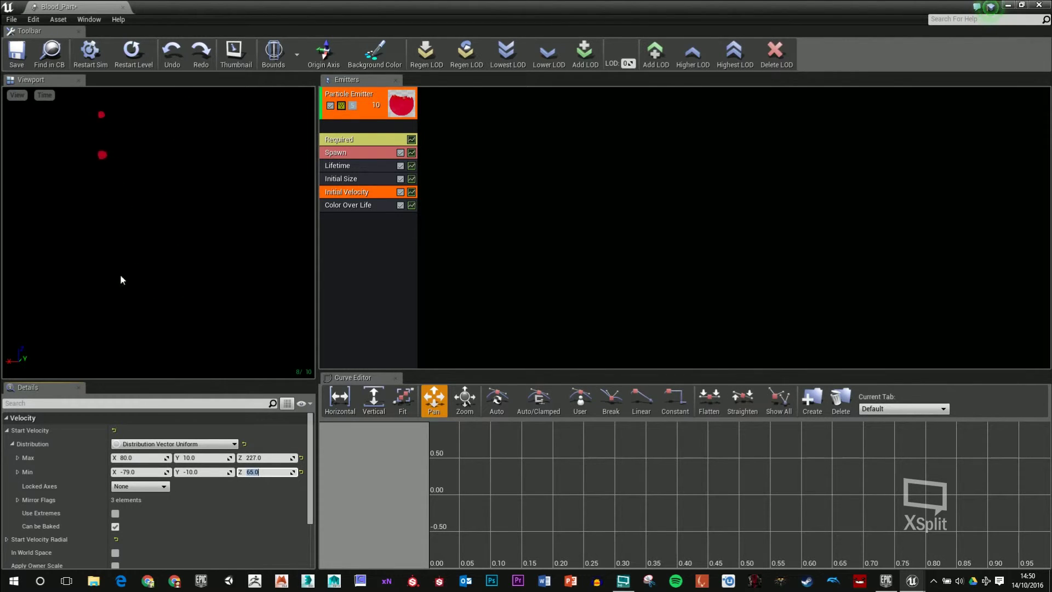
pyautogui.click(214, 240)
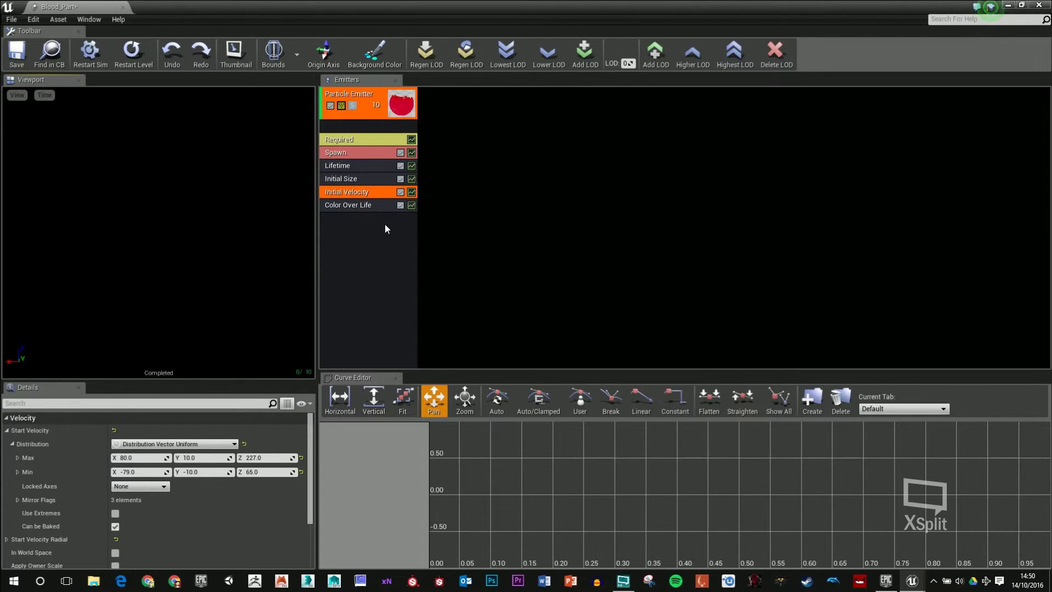
# - Add an Acceleration/Life module and add a point to its constant curve
pyautogui.rightClick(374, 251)
pyautogui.moveTo(377, 255)
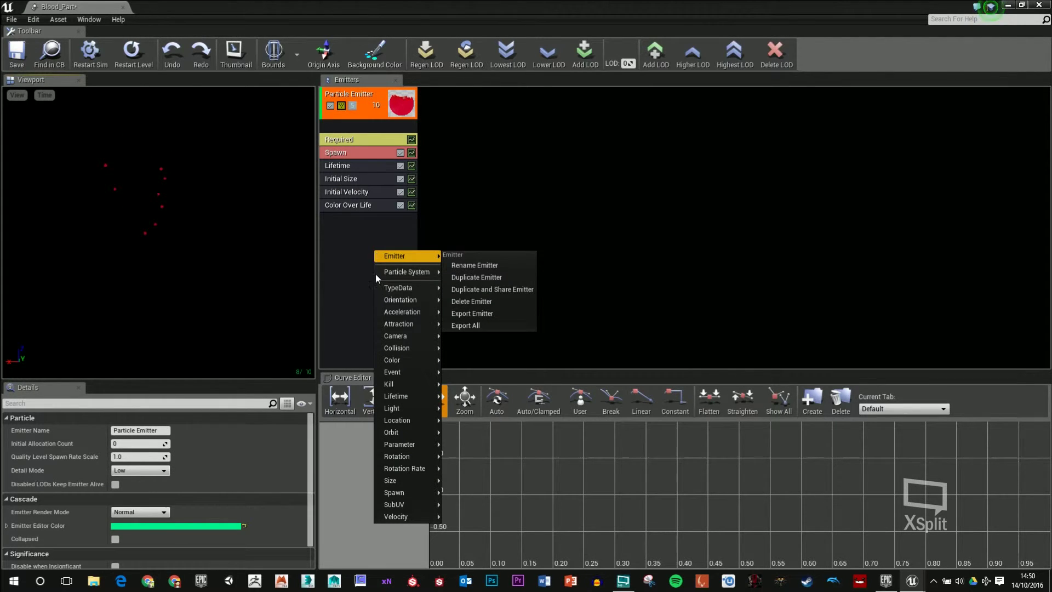
pyautogui.moveTo(401, 311)
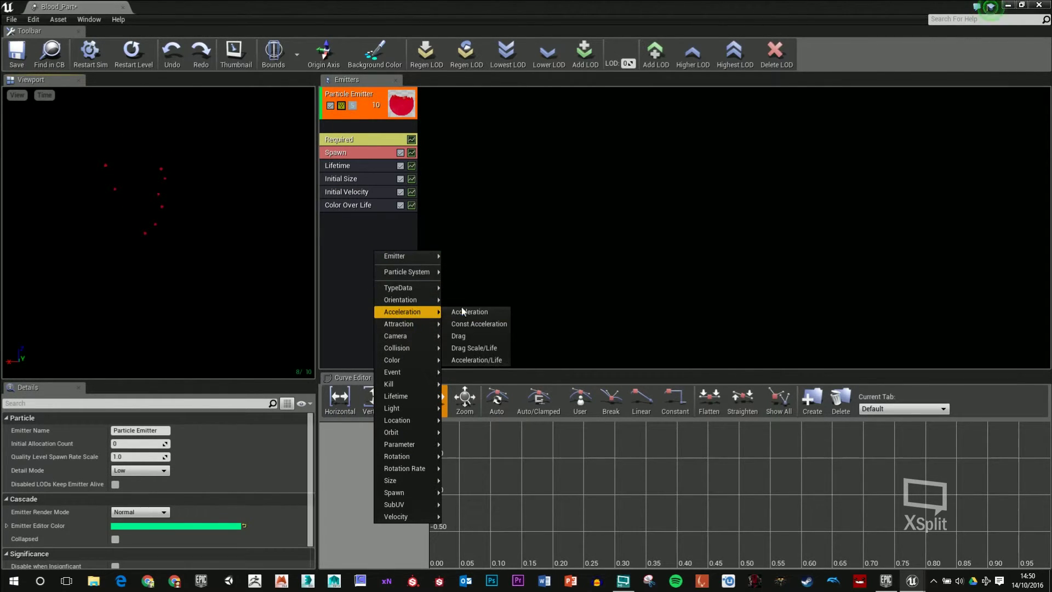
pyautogui.click(474, 360)
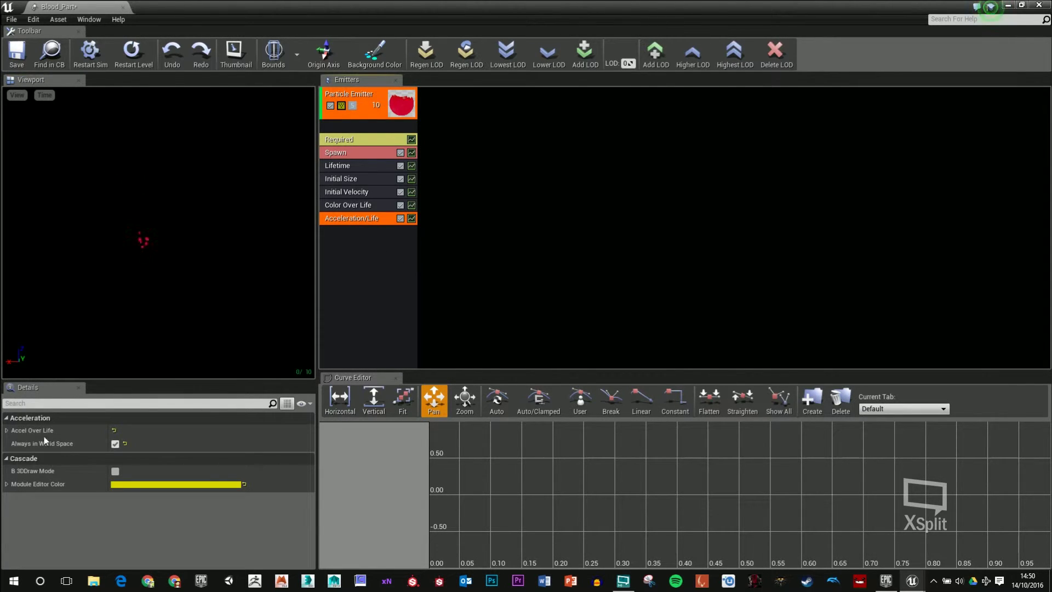
pyautogui.click(7, 431)
pyautogui.click(13, 444)
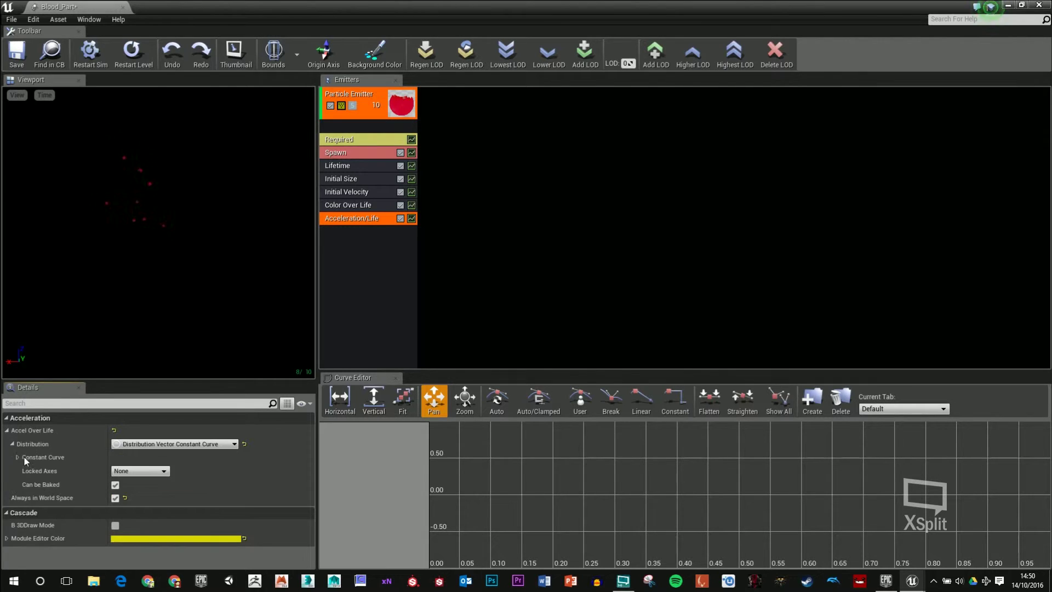
pyautogui.click(7, 431)
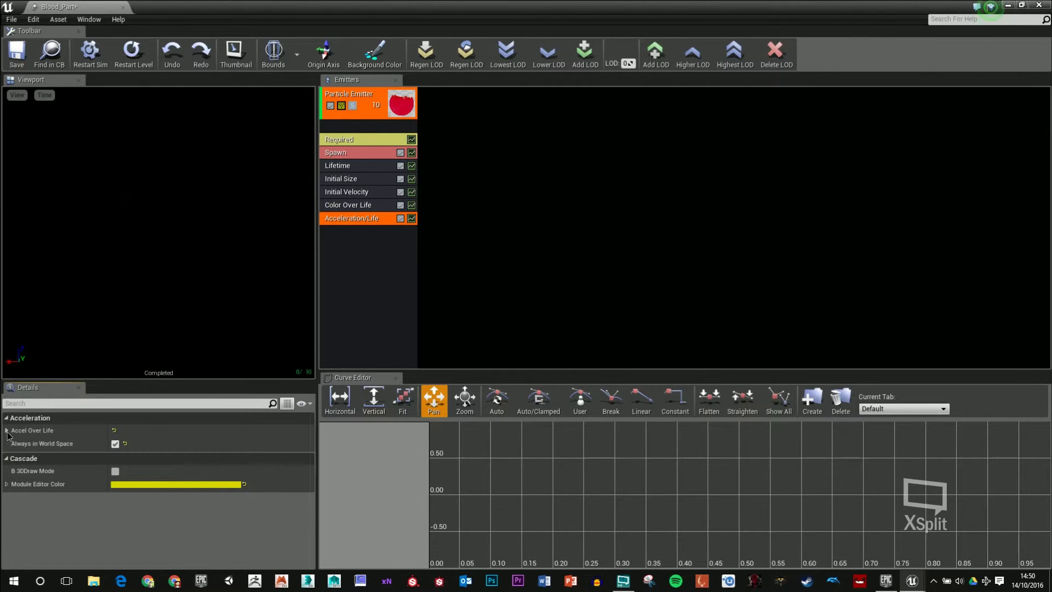
pyautogui.click(8, 431)
pyautogui.click(17, 457)
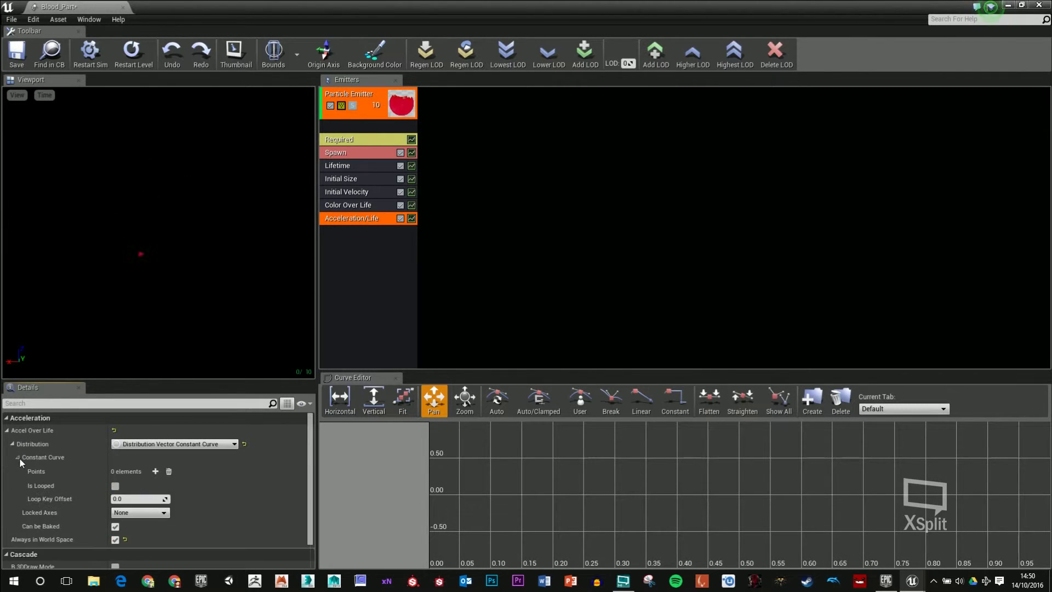
pyautogui.scroll(-1, 98, 460)
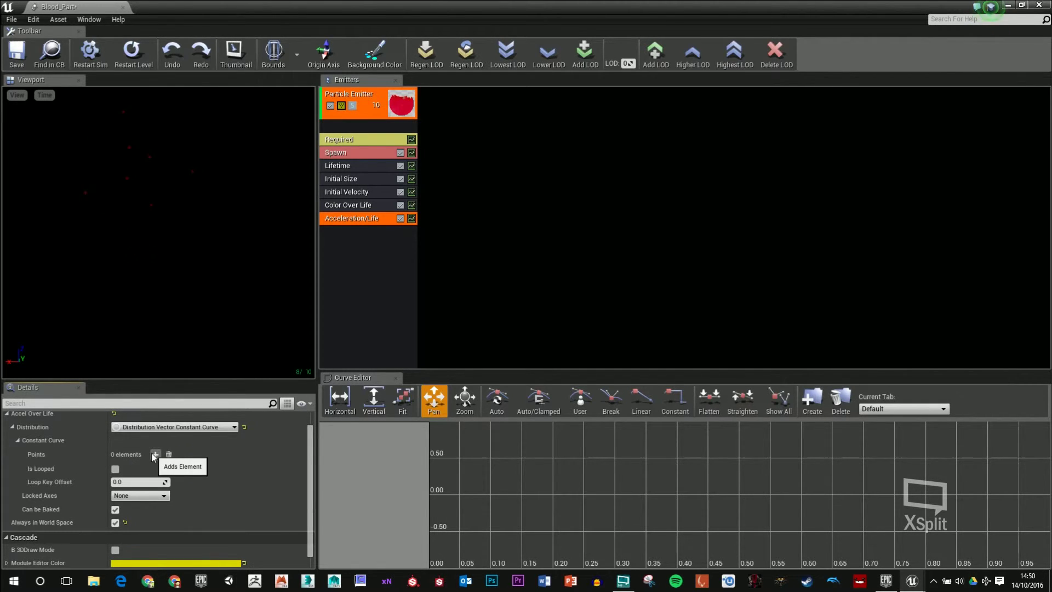
pyautogui.click(155, 454)
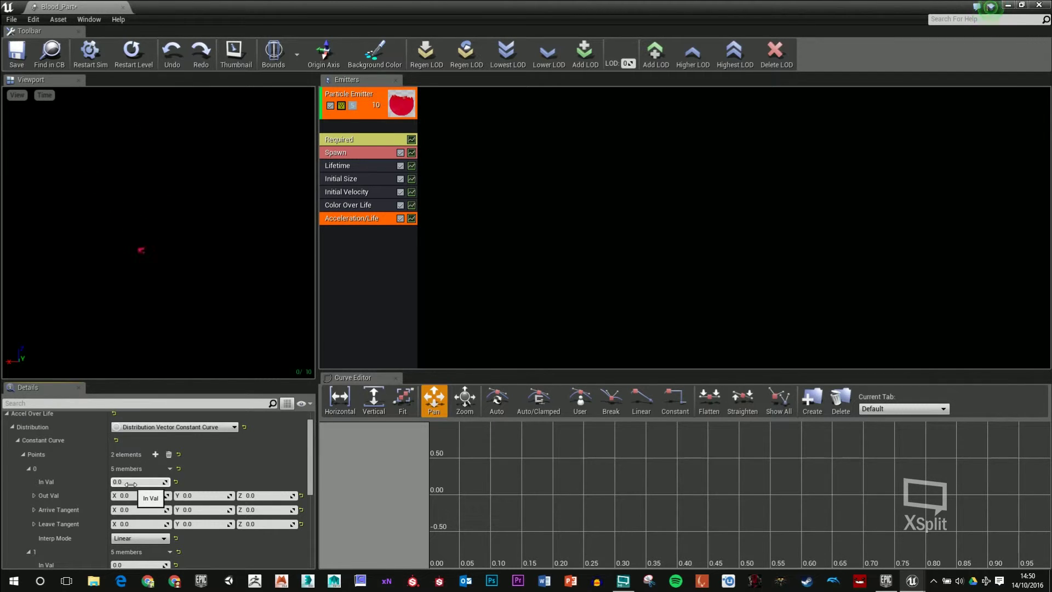
# - Set the second curve point to In Val 0.15 and Out Val Z -729
pyautogui.scroll(-2, 134, 530)
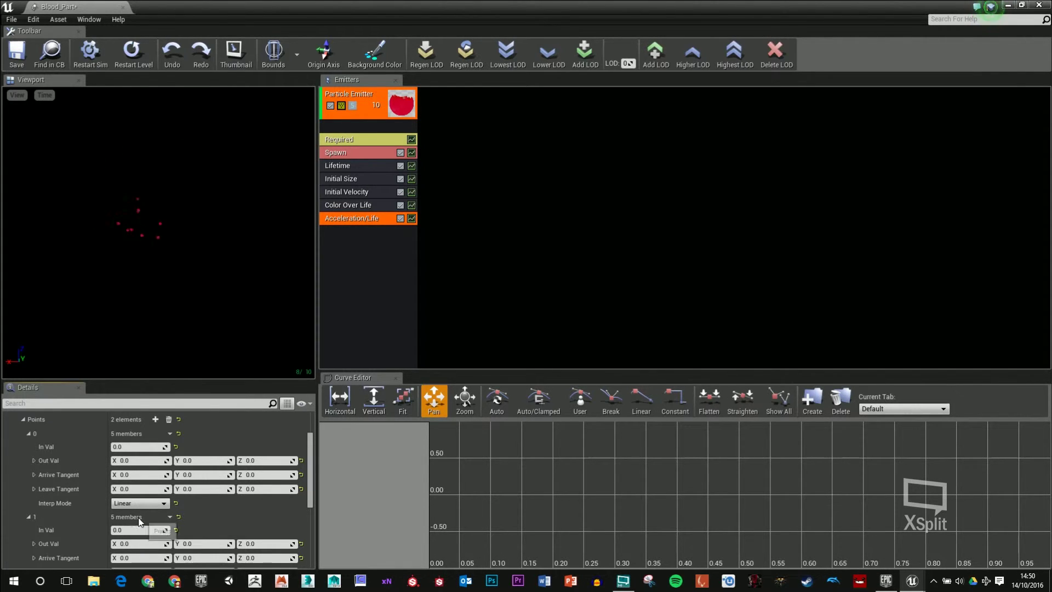
pyautogui.click(136, 529)
pyautogui.write('.15')
pyautogui.press('Return')
pyautogui.scroll(-1, 141, 542)
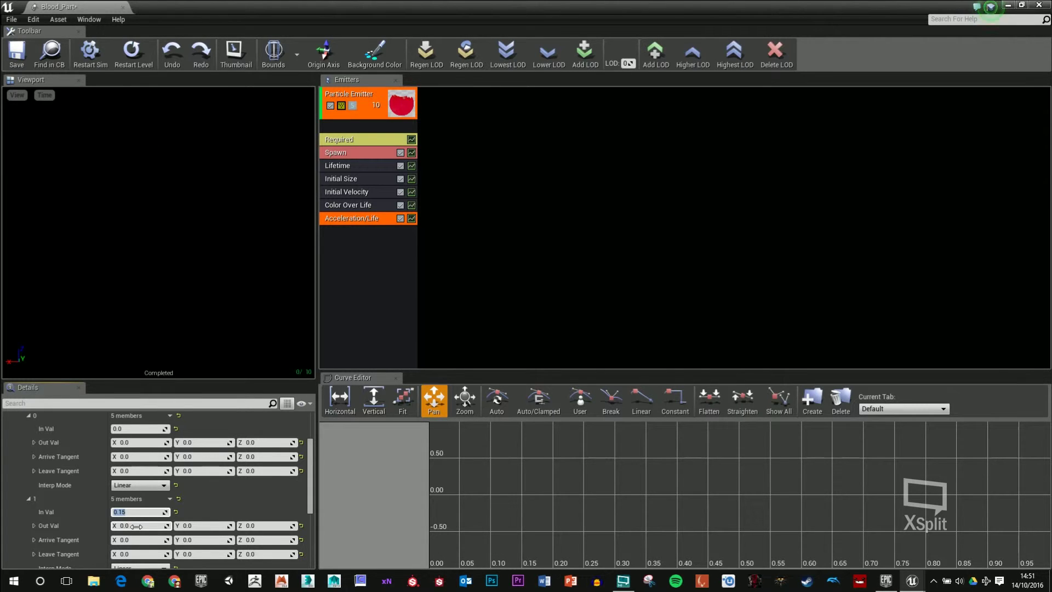
pyautogui.click(261, 526)
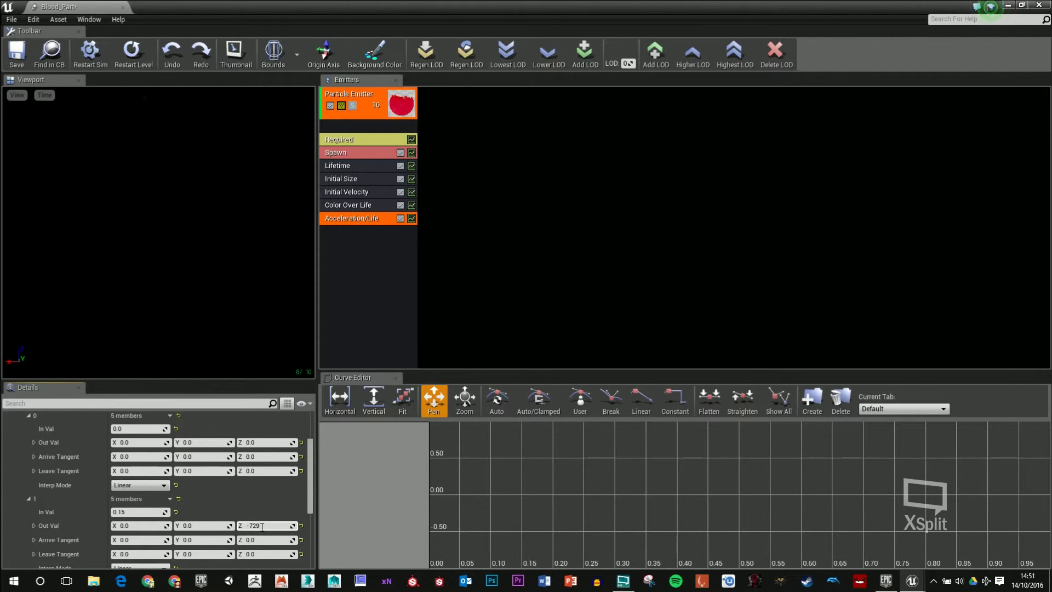
pyautogui.press('Return')
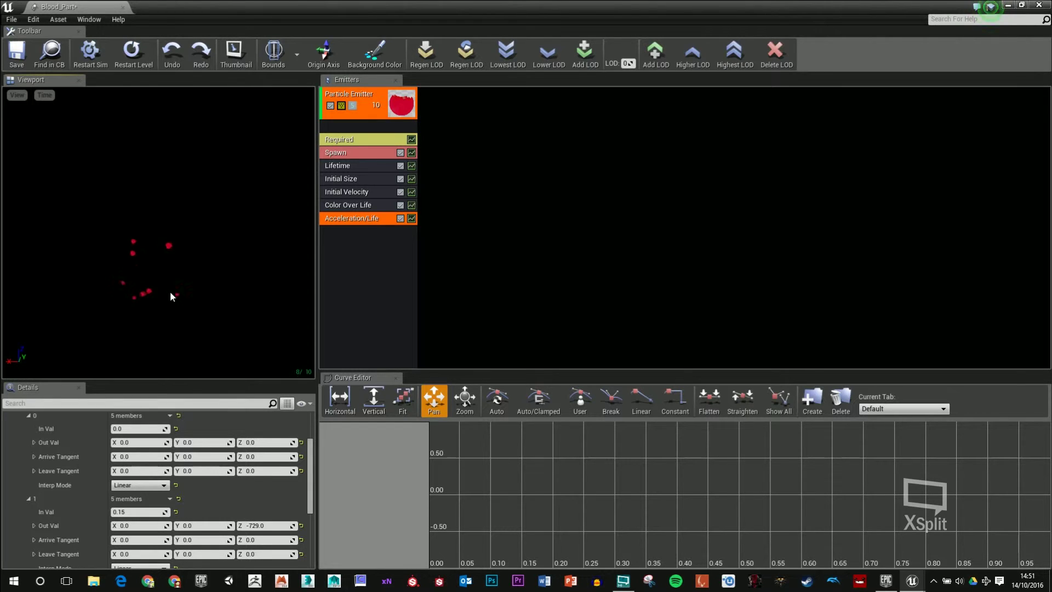
# - Review the Initial Velocity settings, then go back to the Acceleration/Life settings
pyautogui.click(361, 191)
pyautogui.scroll(2, 227, 414)
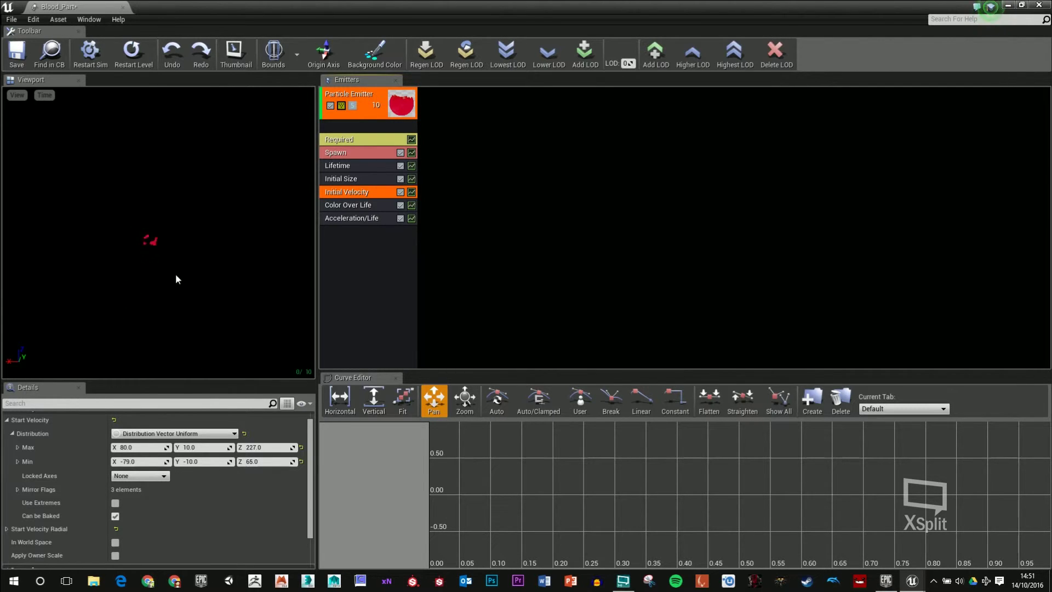
pyautogui.click(335, 219)
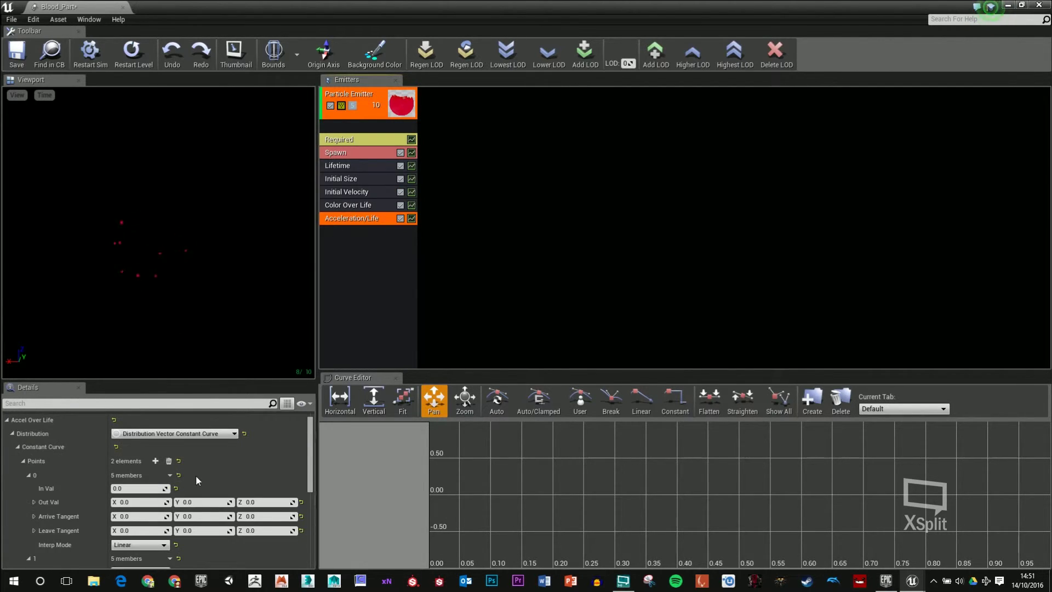
pyautogui.scroll(-1, 181, 482)
pyautogui.scroll(-3, 175, 491)
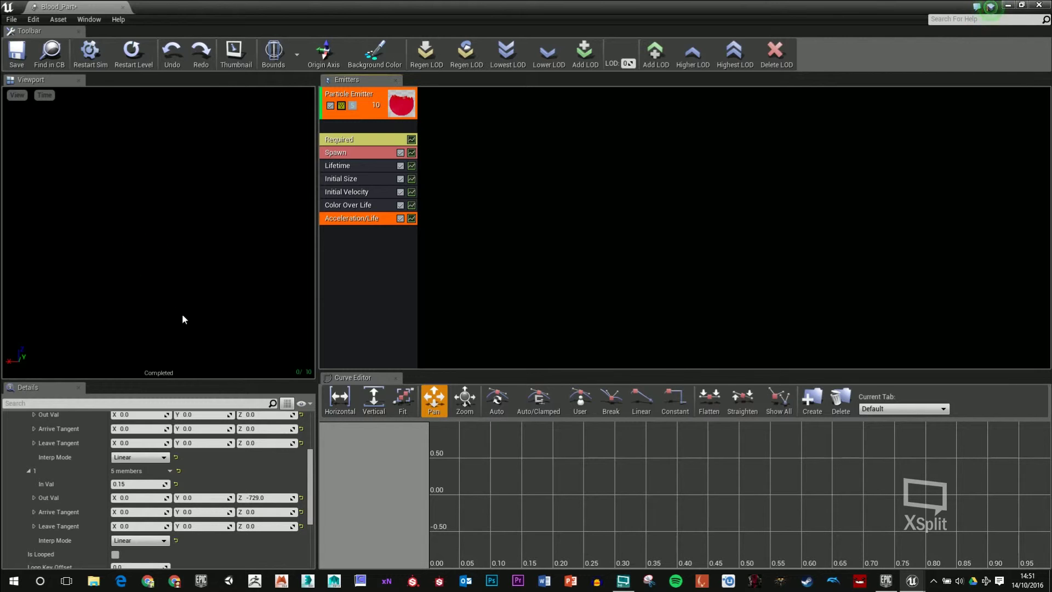
# - Drag the Lifetime Min and Max down to about 0.44 and 0.66
pyautogui.click(360, 170)
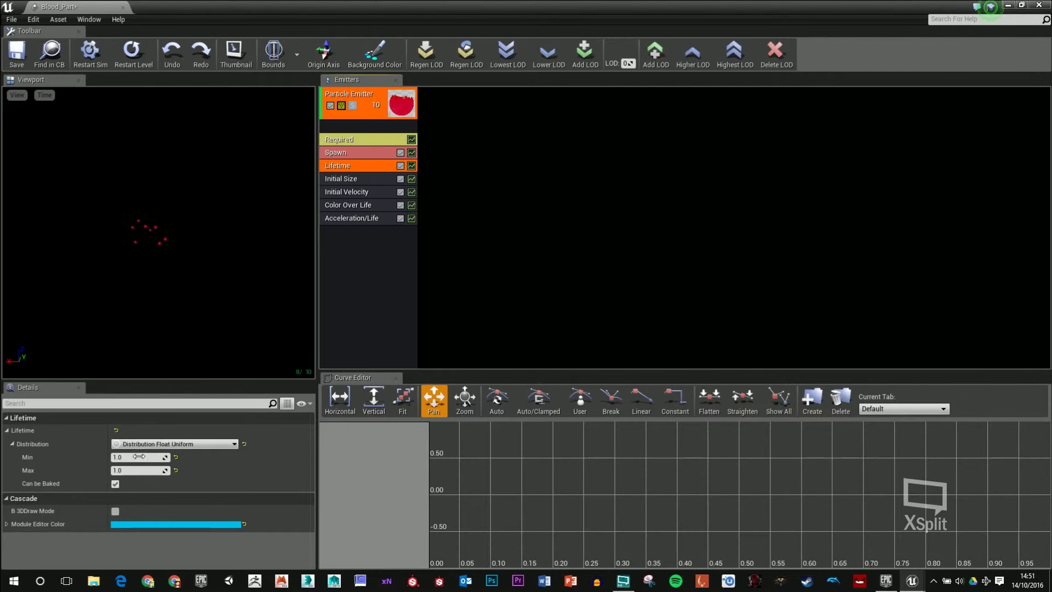
pyautogui.moveTo(140, 469); pyautogui.dragTo(129, 457)
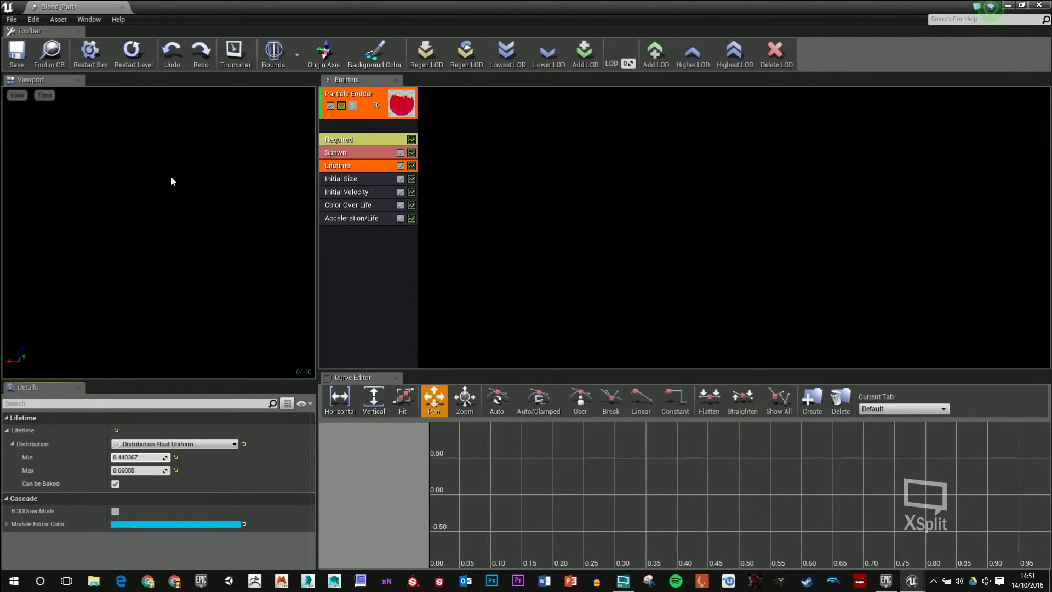
# - Add a Size By Life module and expand its constant curve points
pyautogui.rightClick(357, 251)
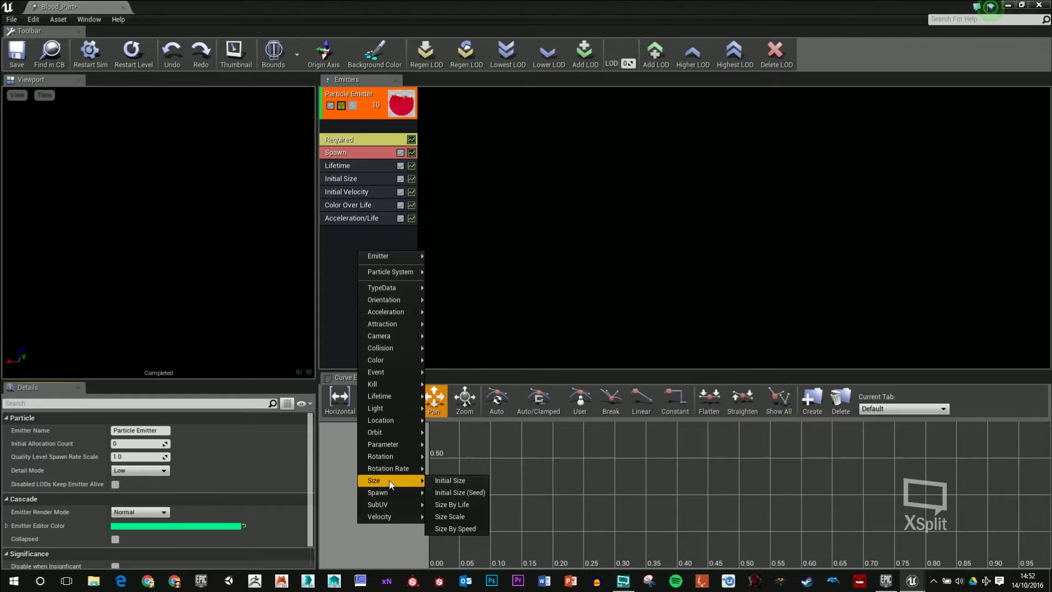
pyautogui.click(469, 509)
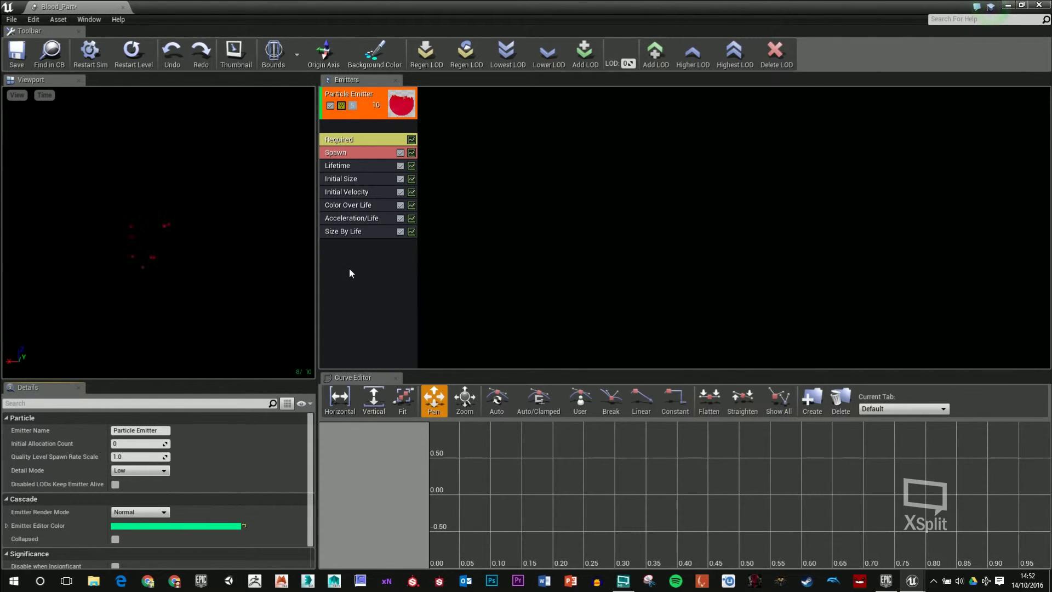
pyautogui.click(360, 233)
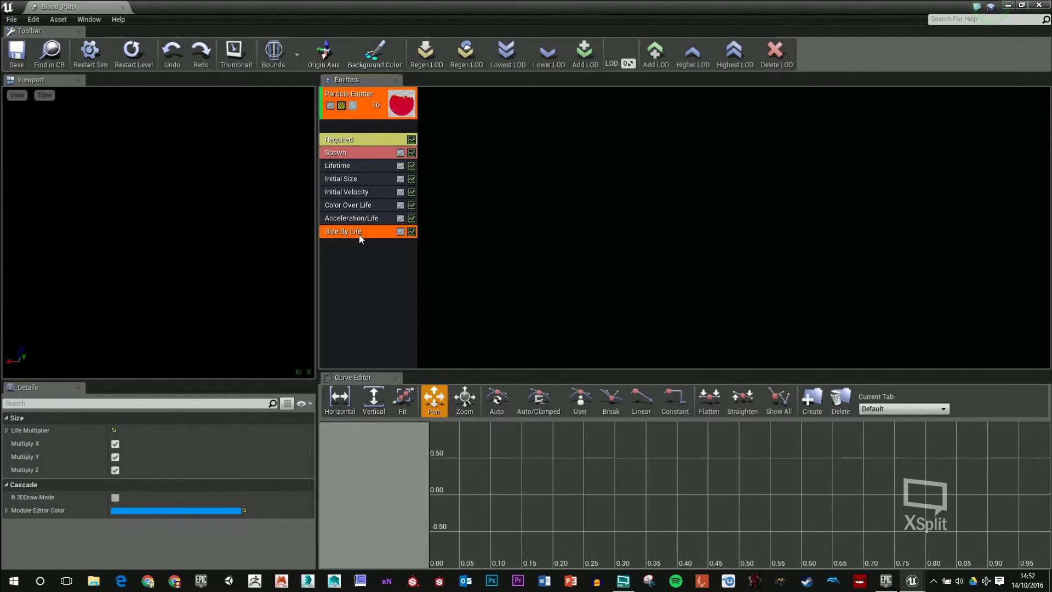
pyautogui.click(7, 430)
pyautogui.click(13, 444)
pyautogui.click(18, 457)
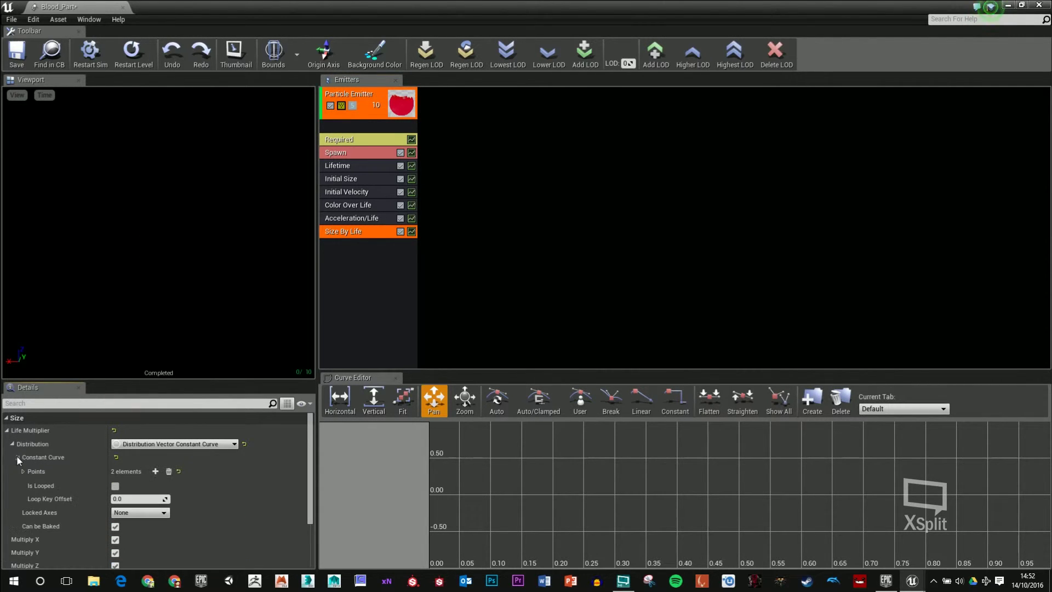
pyautogui.click(23, 471)
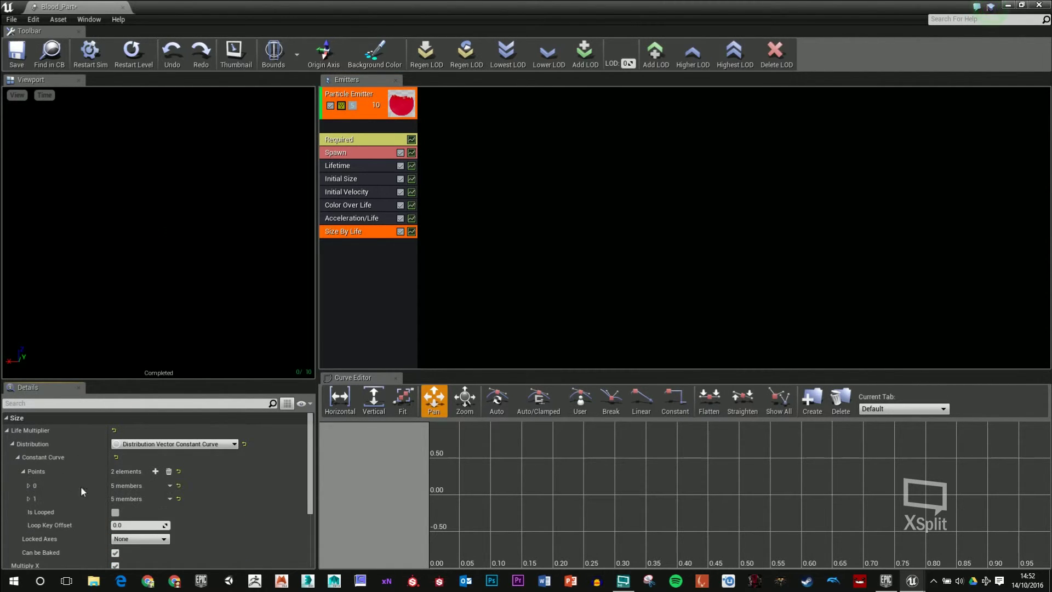
pyautogui.click(28, 486)
pyautogui.scroll(-2, 89, 490)
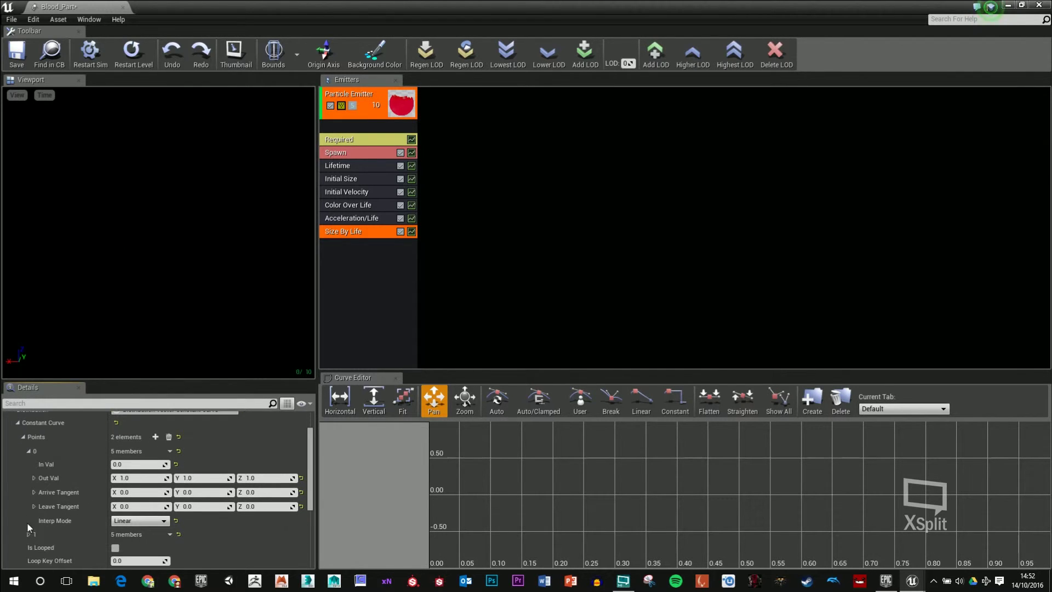
pyautogui.click(28, 534)
pyautogui.scroll(-1, 117, 524)
# - Set curve point 1 to In Val 0.2 with Out Val 2.0 on X, Y and Z
pyautogui.click(137, 530)
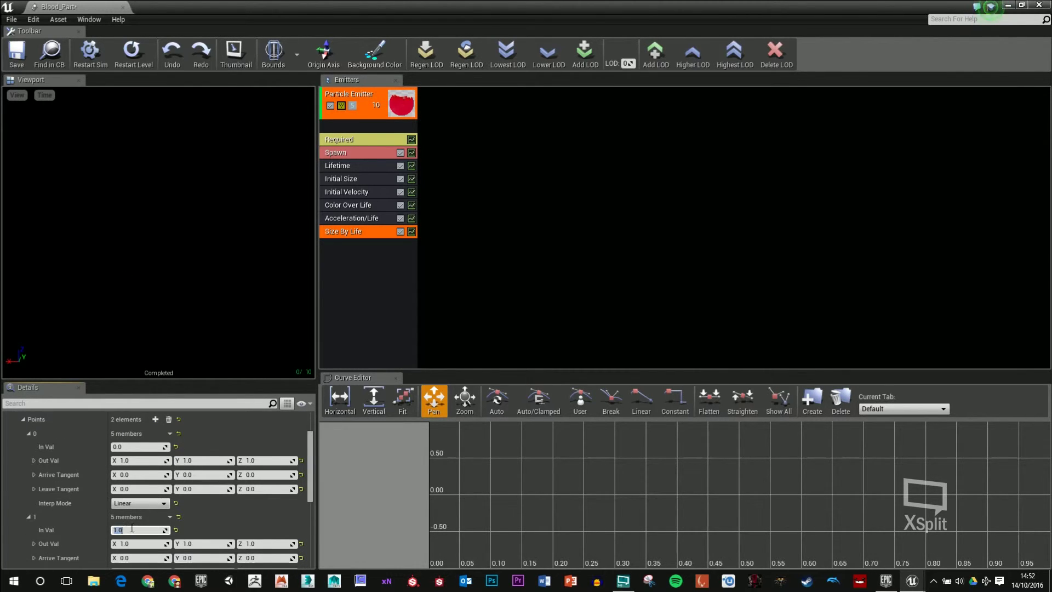
pyautogui.write('0.2')
pyautogui.press('Return')
pyautogui.click(147, 544)
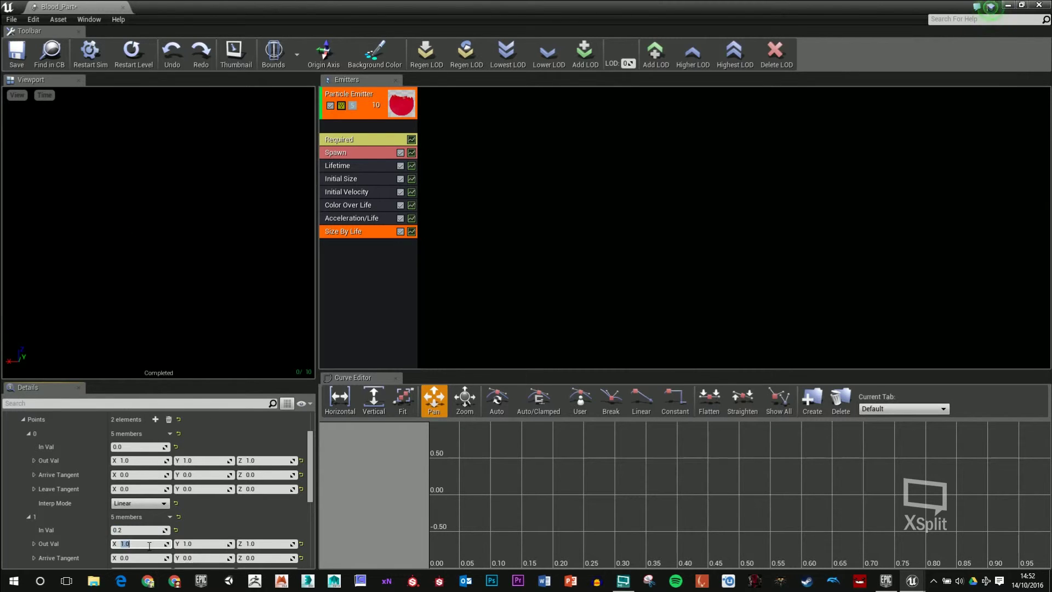
pyautogui.write('2')
pyautogui.press('Tab')
pyautogui.write('2')
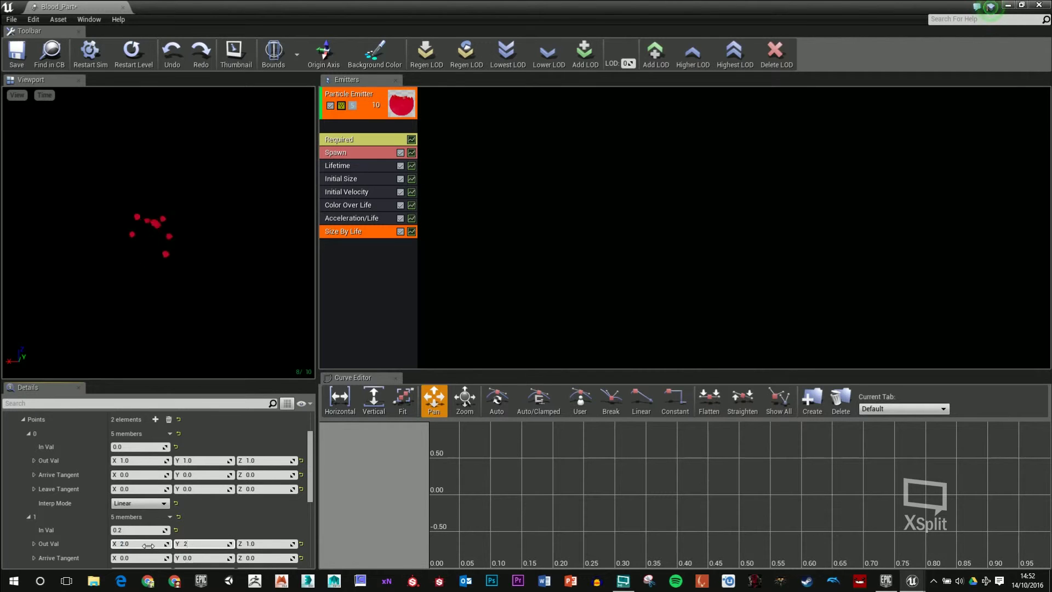
pyautogui.press('Tab')
pyautogui.write('2')
pyautogui.press('Tab')
pyautogui.click(167, 329)
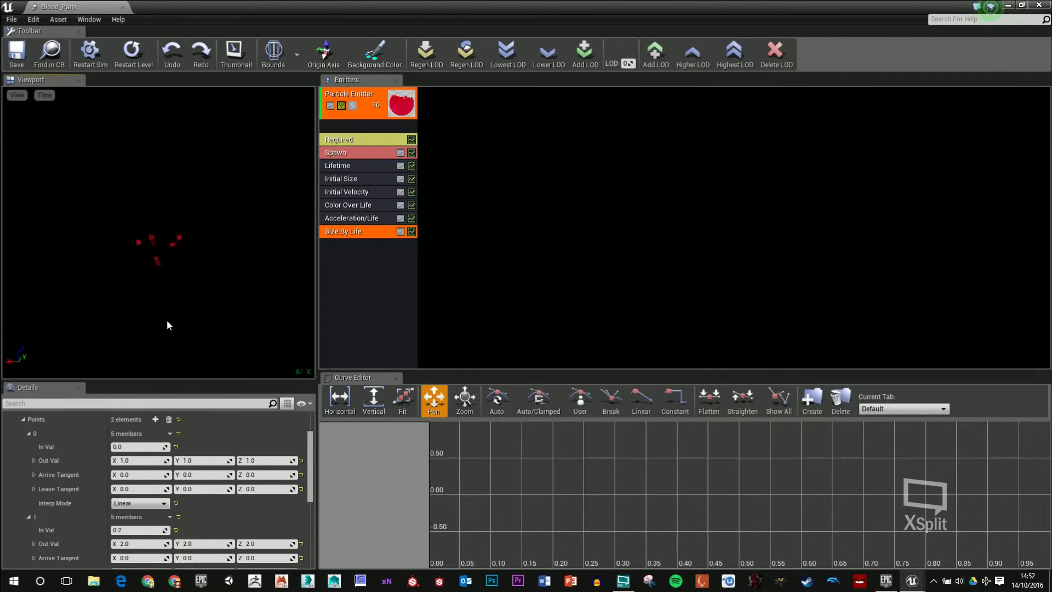
# - Change point 1's In Val to 0.3
pyautogui.click(129, 530)
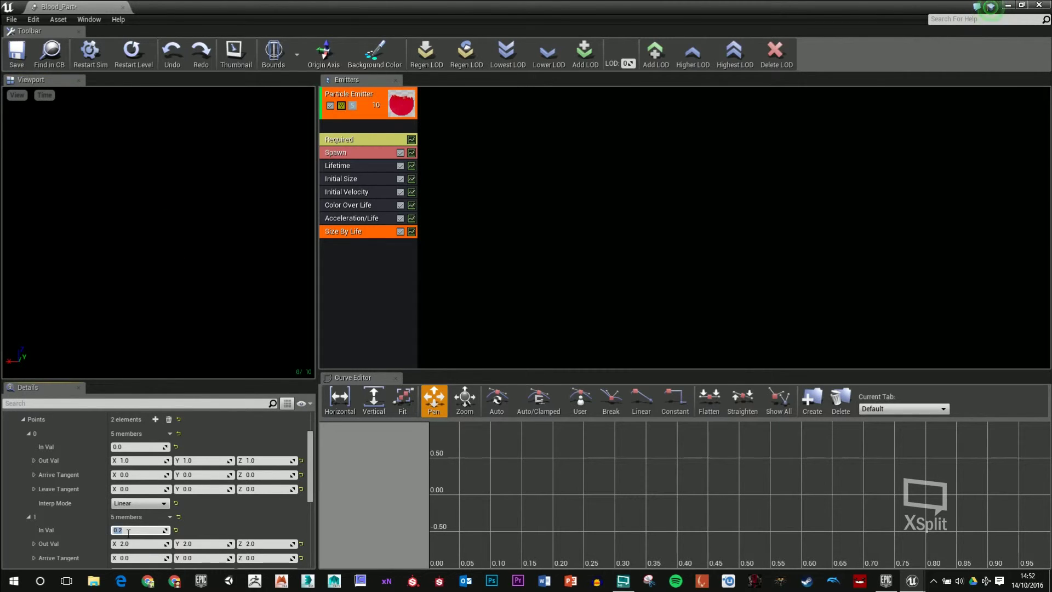
pyautogui.write('0.3')
pyautogui.press('Return')
# - In Color Over Life, set Alpha Over Life curve point 1's Out Val to 0.0
pyautogui.click(360, 206)
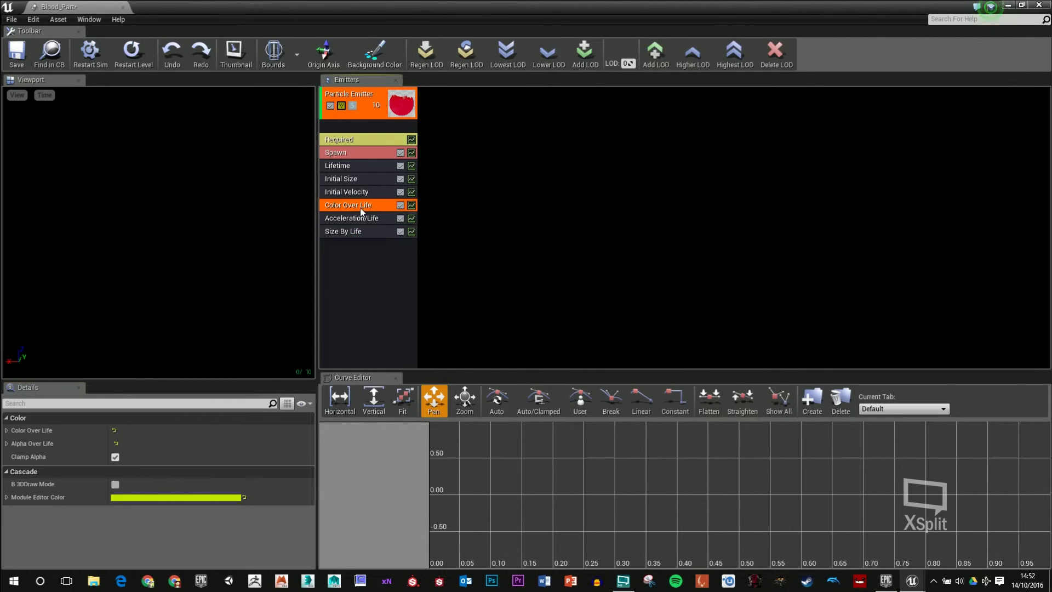
pyautogui.click(8, 445)
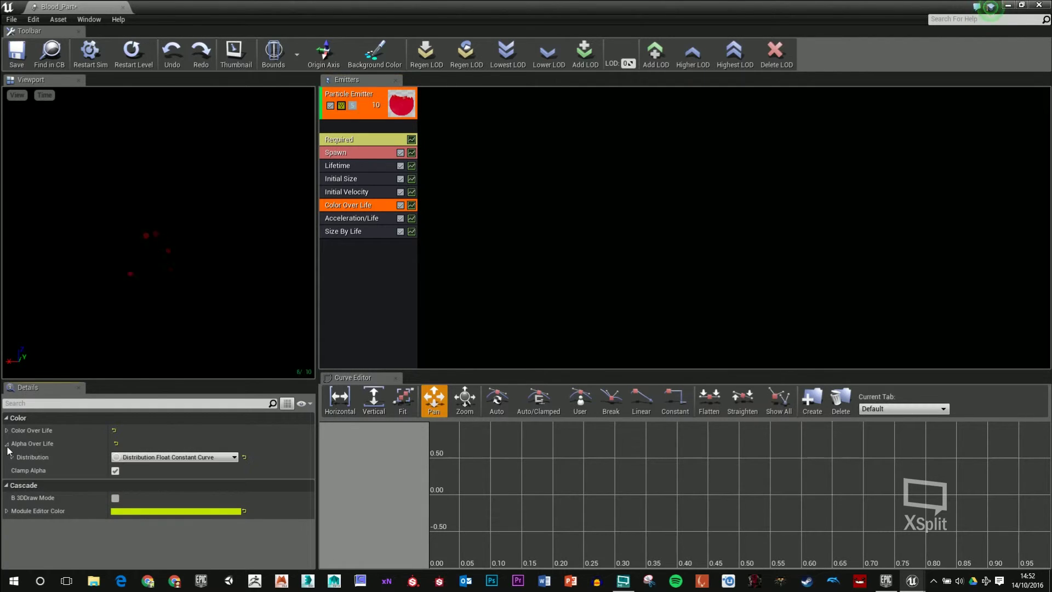
pyautogui.click(12, 457)
pyautogui.click(18, 471)
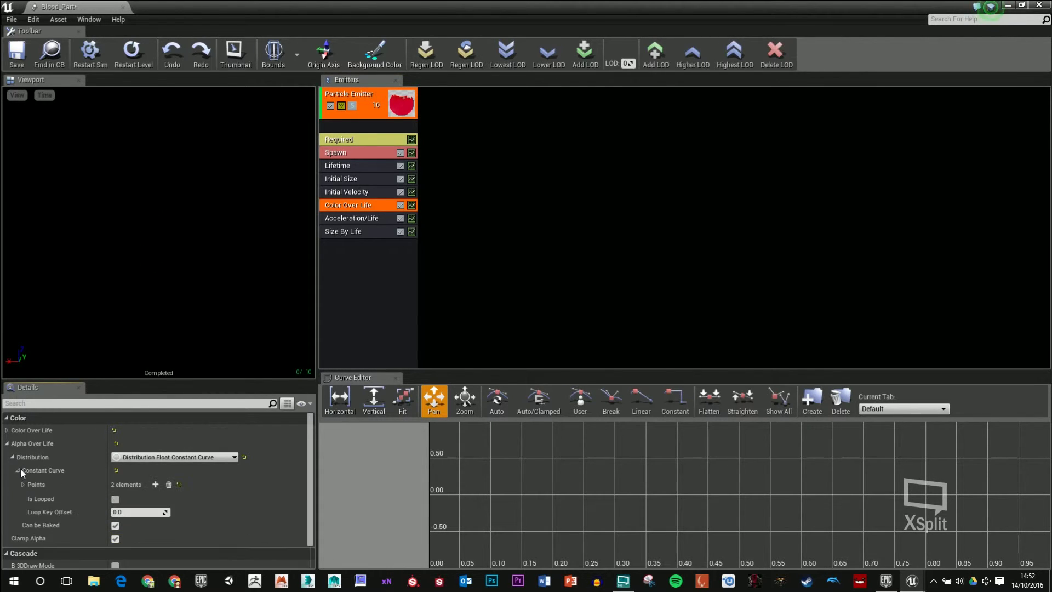
pyautogui.click(24, 484)
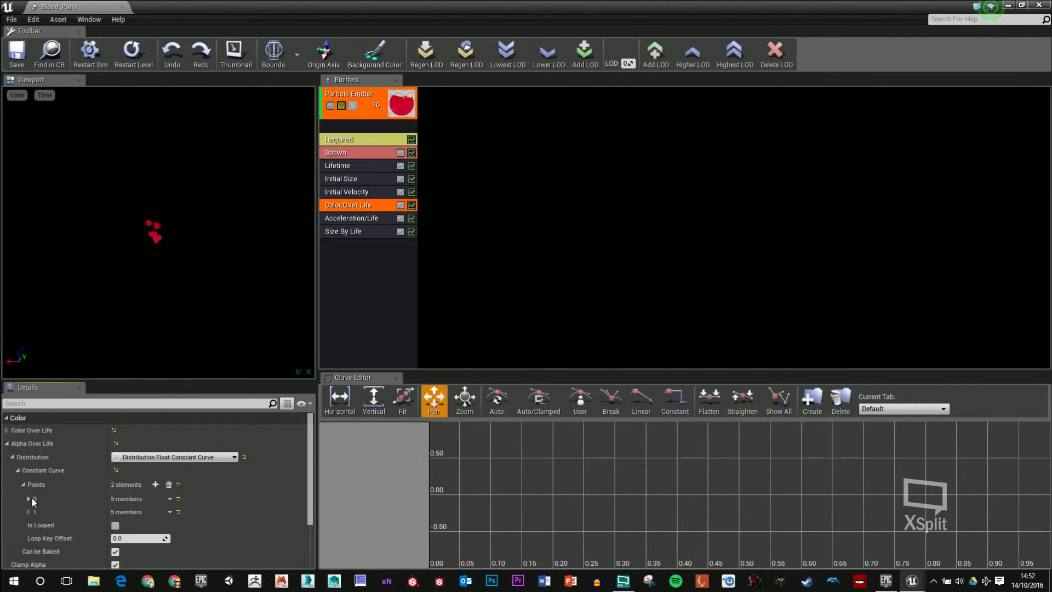
pyautogui.click(28, 498)
pyautogui.scroll(-3, 42, 503)
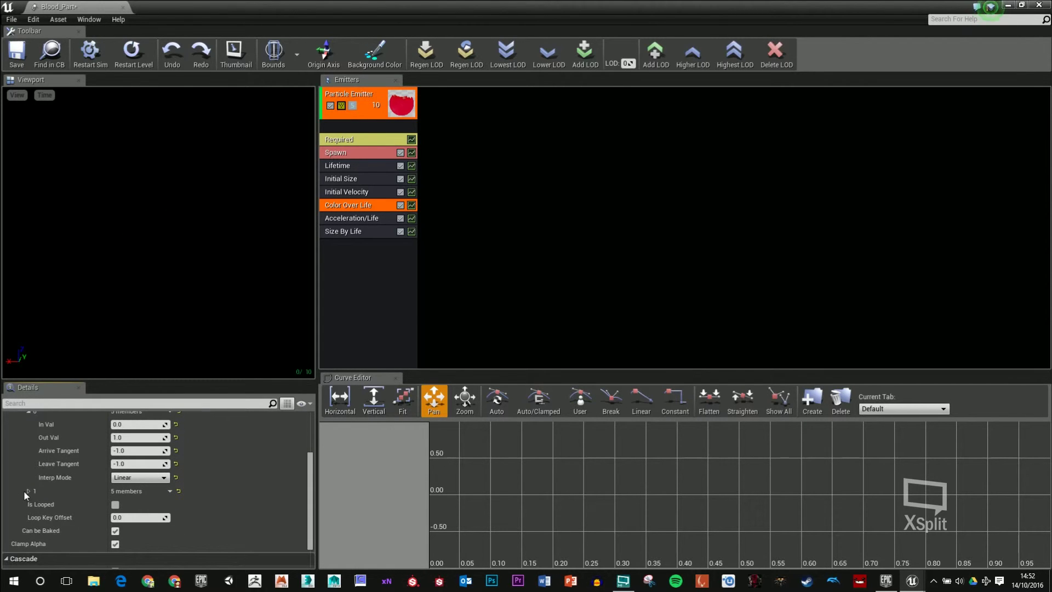
pyautogui.click(28, 491)
pyautogui.scroll(2, 37, 486)
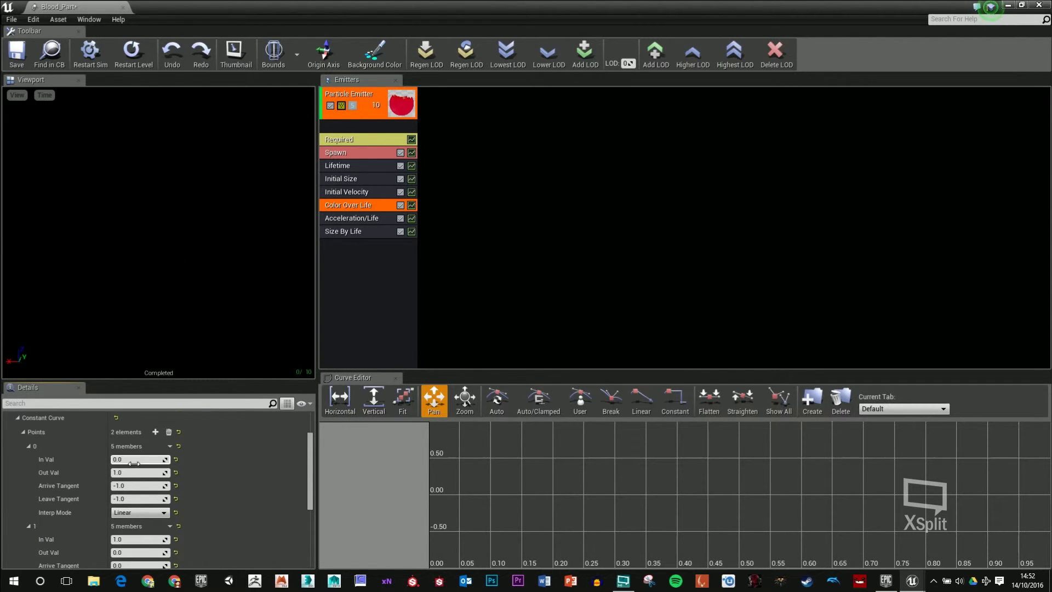
pyautogui.moveTo(116, 553)
pyautogui.mouseDown()
pyautogui.moveTo(99, 552)
pyautogui.moveTo(116, 552)
pyautogui.mouseUp()
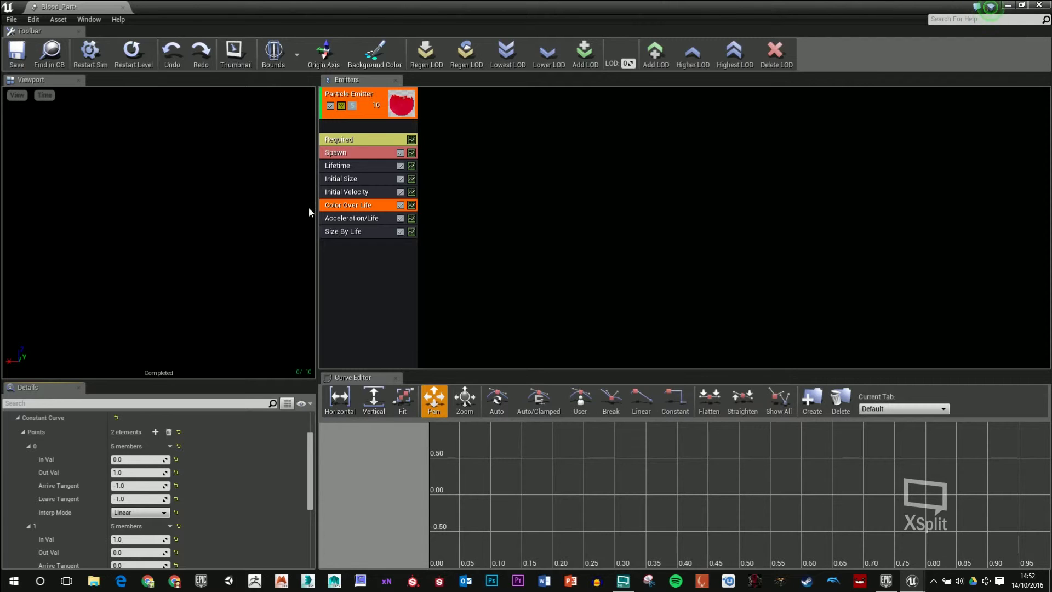
# - After checking Lifetime's min and max, set alpha point 1's In Val to 0.4
pyautogui.click(344, 167)
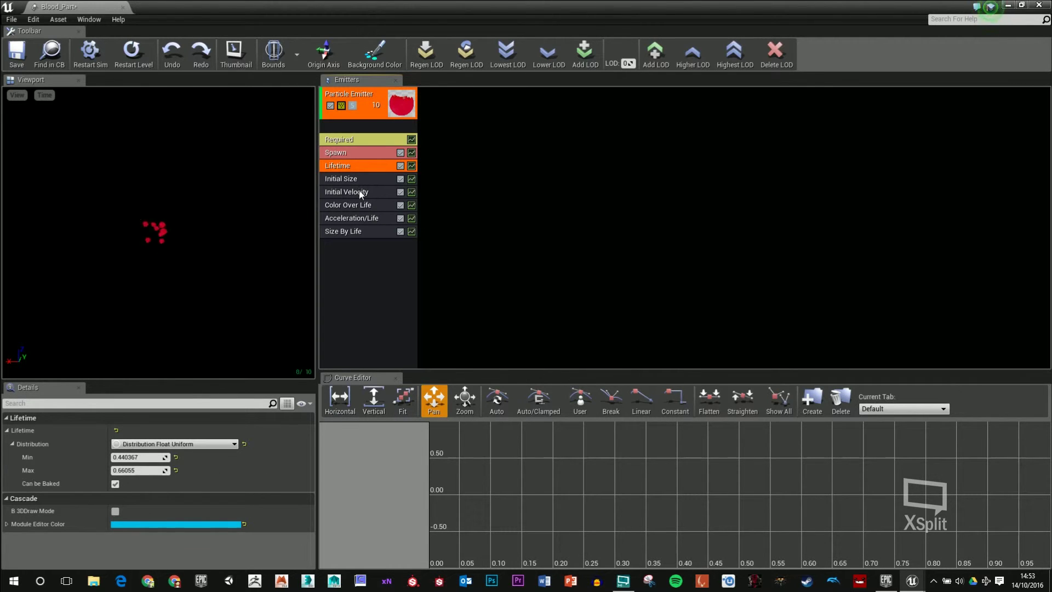
pyautogui.click(361, 205)
pyautogui.scroll(-5, 176, 484)
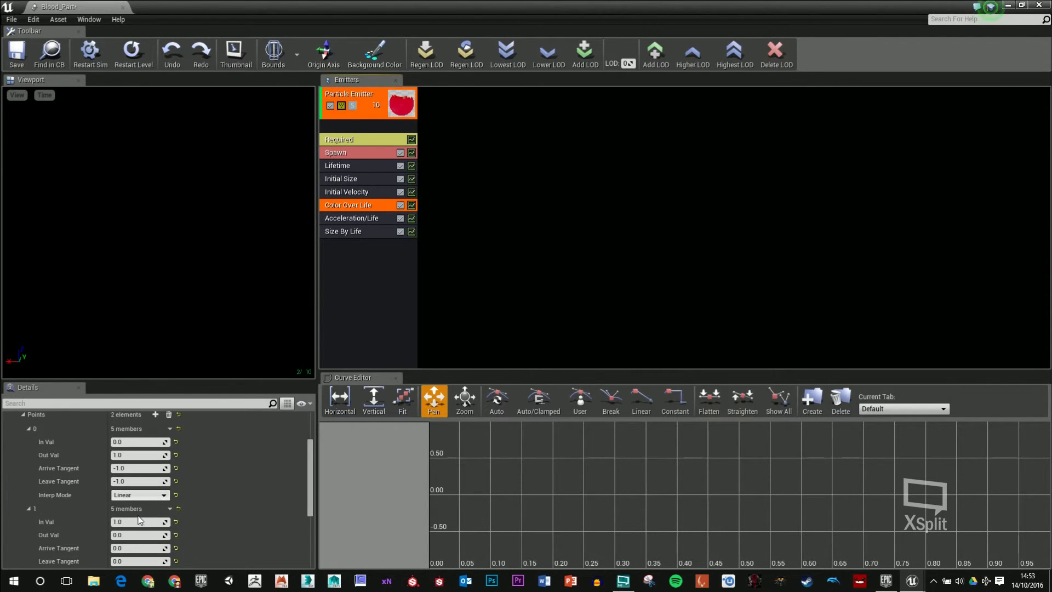
pyautogui.click(137, 522)
pyautogui.scroll(-1, 213, 517)
pyautogui.scroll(-1, 212, 517)
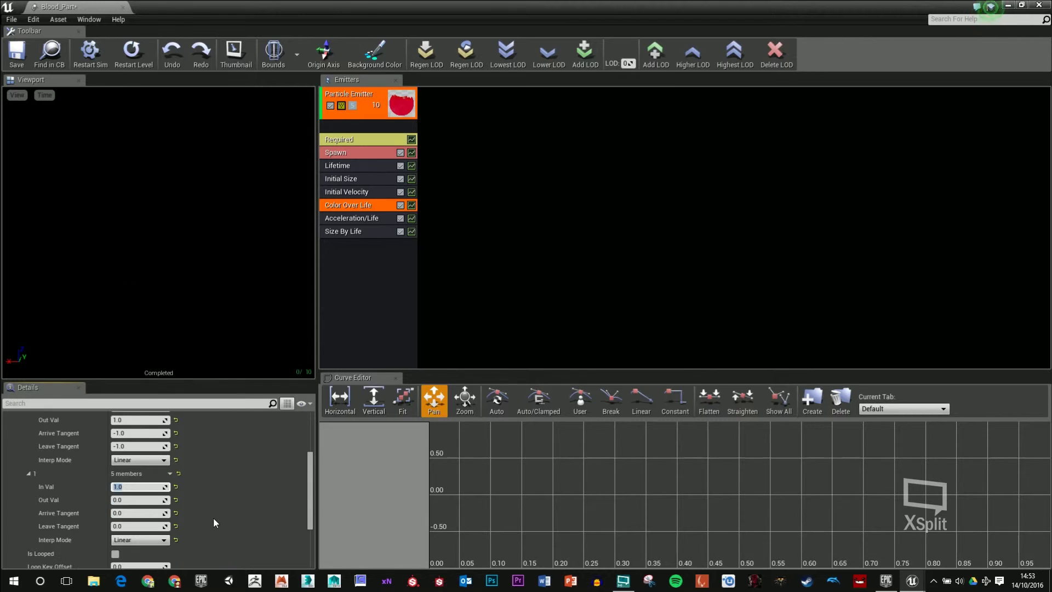
pyautogui.write('.4')
pyautogui.press('Return')
# - Expand the Color Over Life properties and review them
pyautogui.scroll(2, 144, 511)
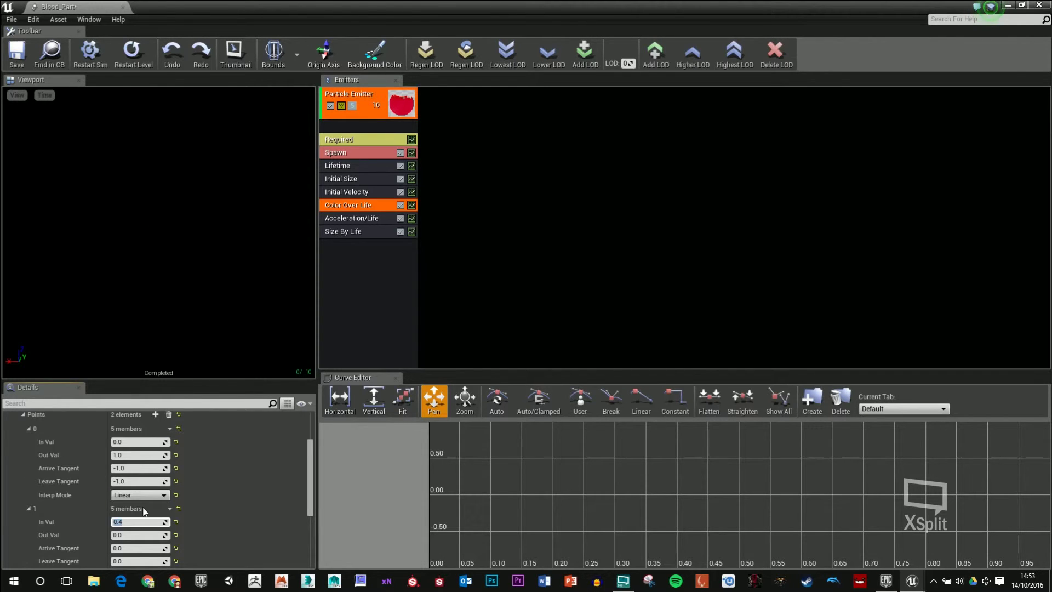
pyautogui.scroll(4, 144, 511)
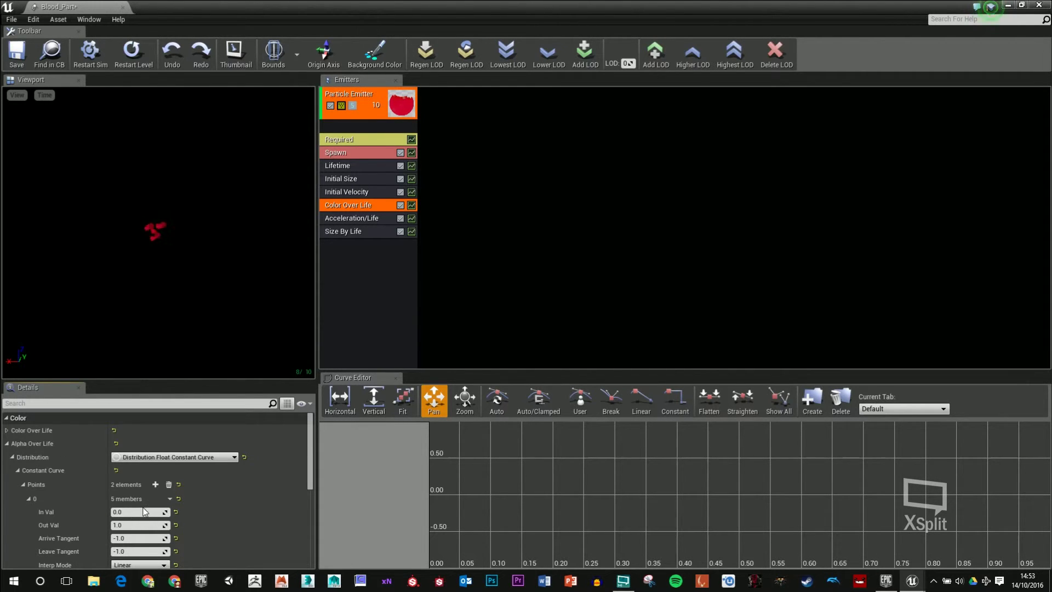
pyautogui.click(7, 431)
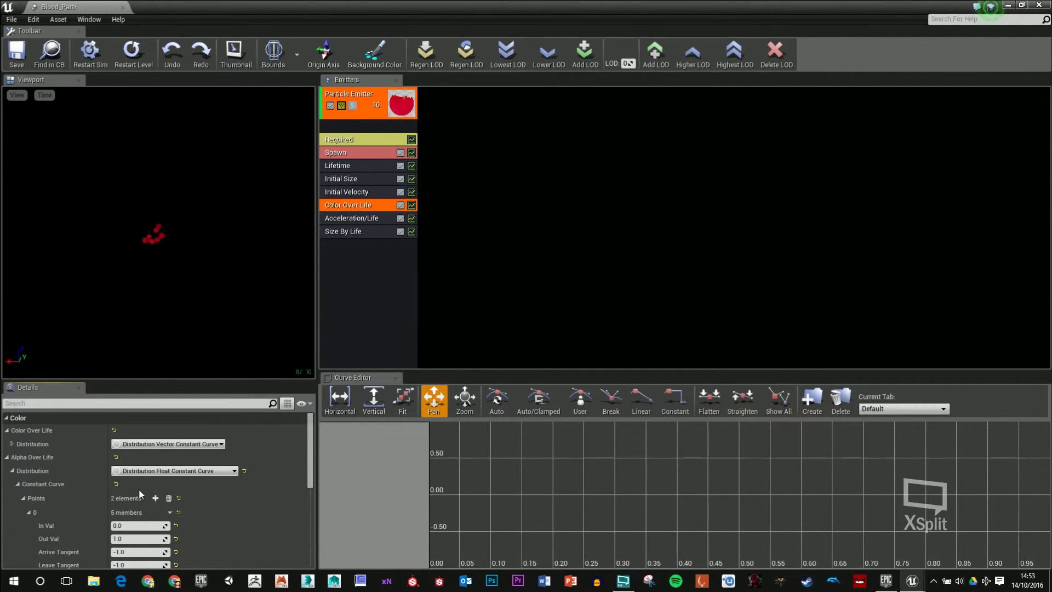
pyautogui.scroll(-2, 140, 521)
pyautogui.scroll(-3, 140, 521)
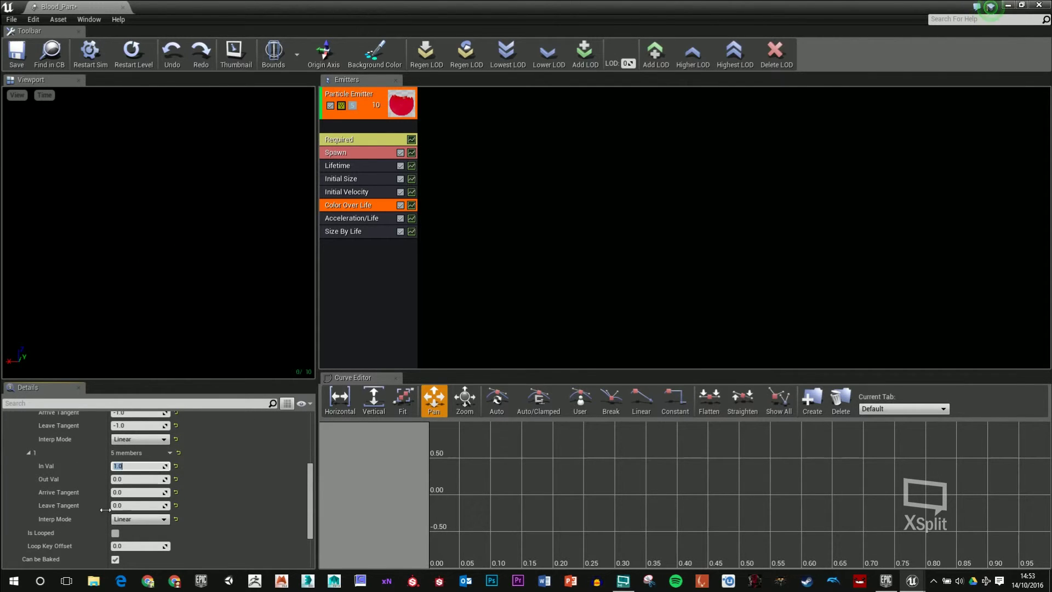
pyautogui.scroll(4, 102, 515)
pyautogui.scroll(1, 100, 512)
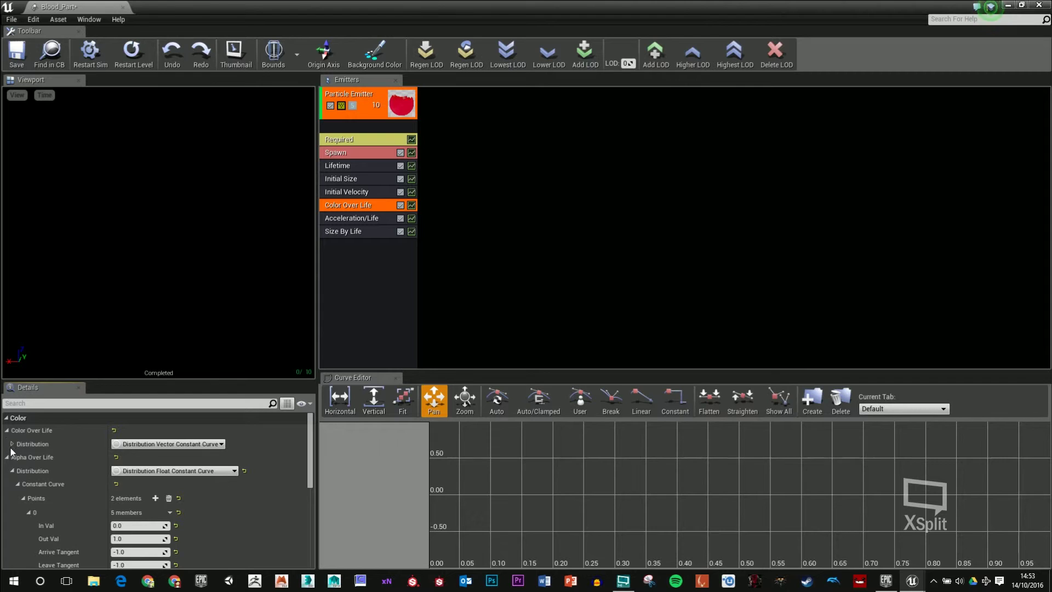
# - Collapse Alpha Over Life and expand the colour curve's points 0 and 1
pyautogui.click(7, 458)
pyautogui.click(12, 443)
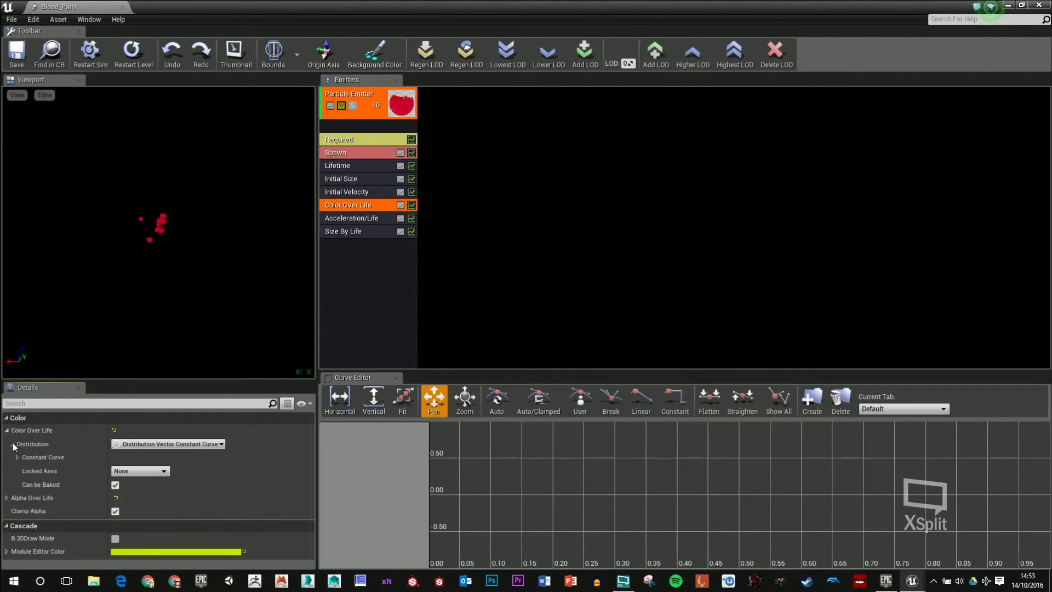
pyautogui.click(18, 460)
pyautogui.click(23, 471)
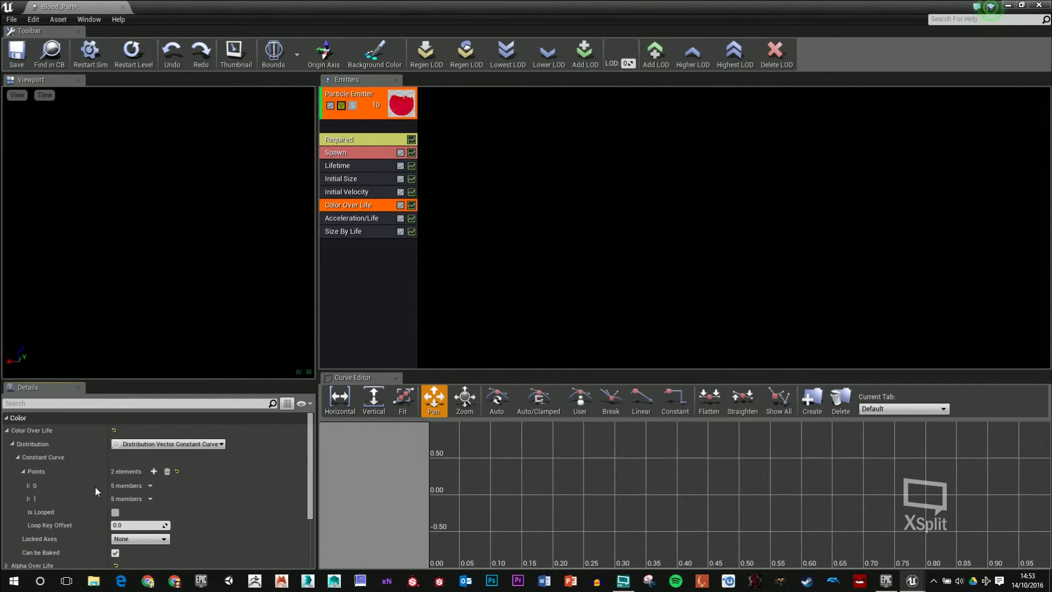
pyautogui.click(28, 486)
pyautogui.scroll(-3, 34, 517)
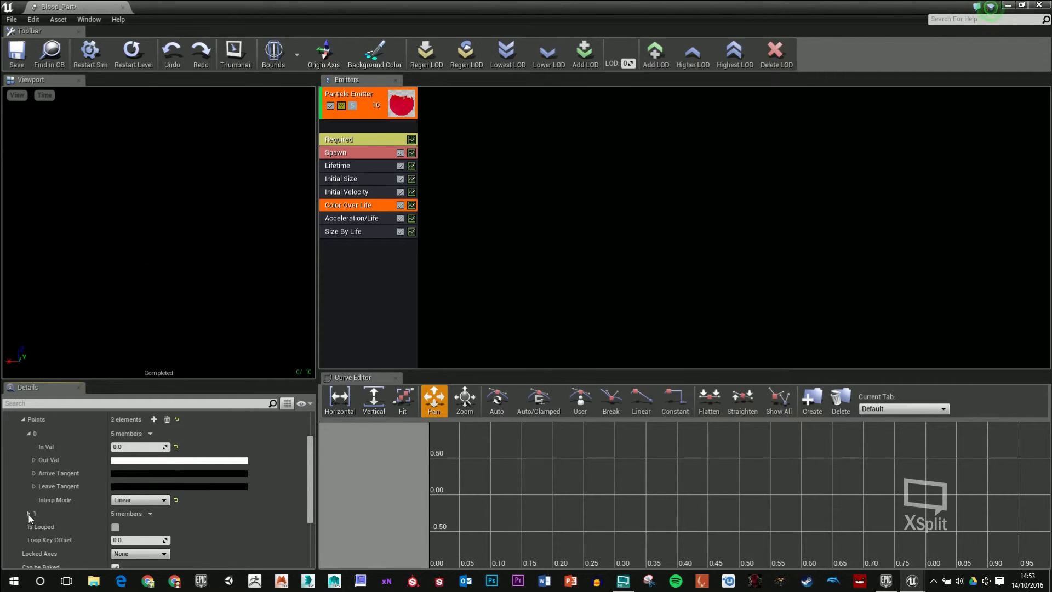
pyautogui.click(29, 514)
pyautogui.scroll(-3, 60, 498)
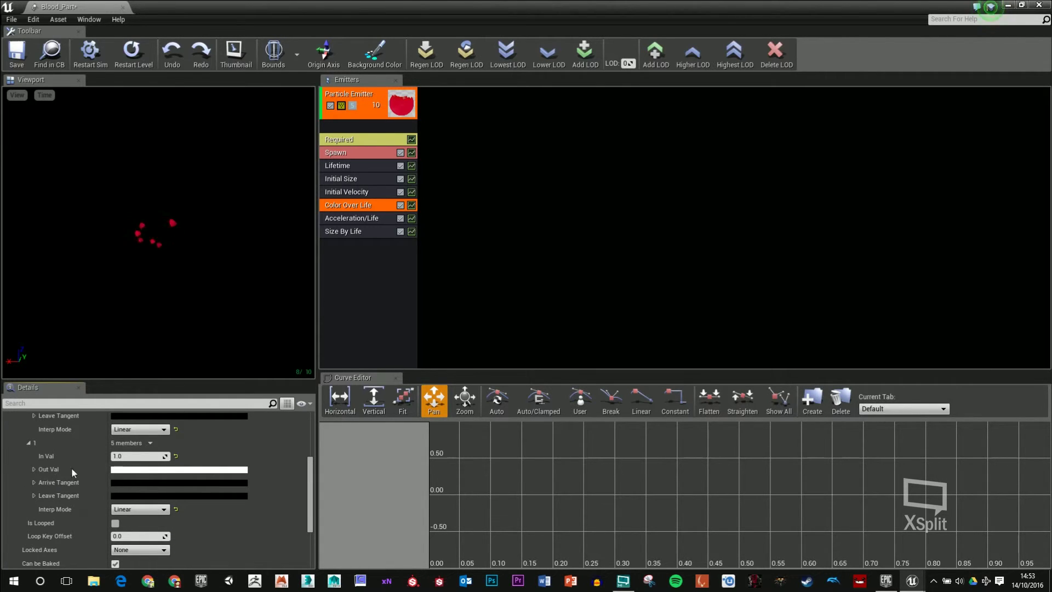
pyautogui.scroll(2, 103, 485)
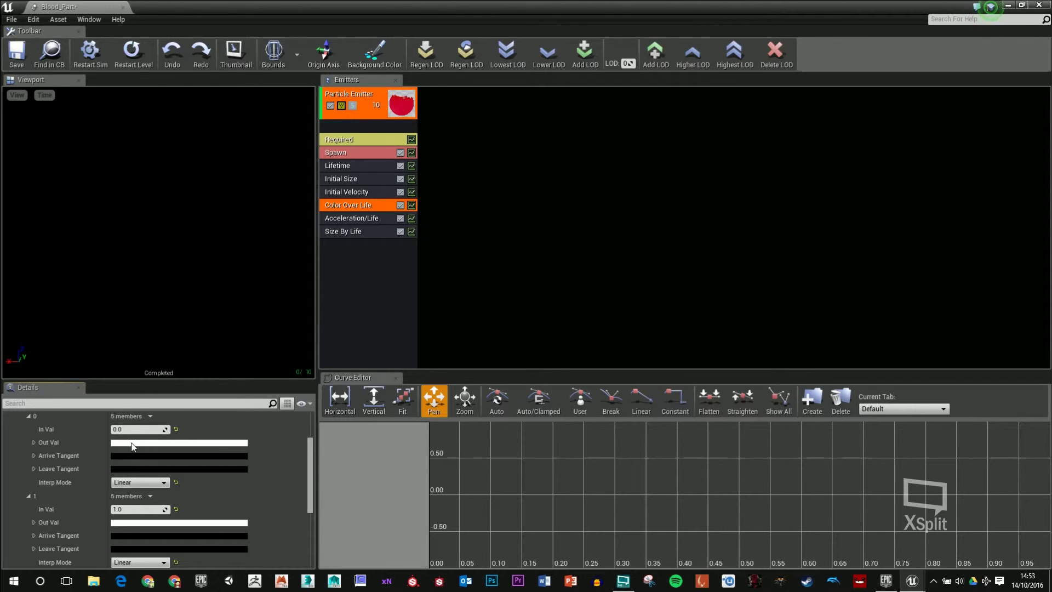
# - Set colour point 1's Out Val to blue
pyautogui.click(124, 522)
pyautogui.moveTo(219, 362); pyautogui.dragTo(244, 358)
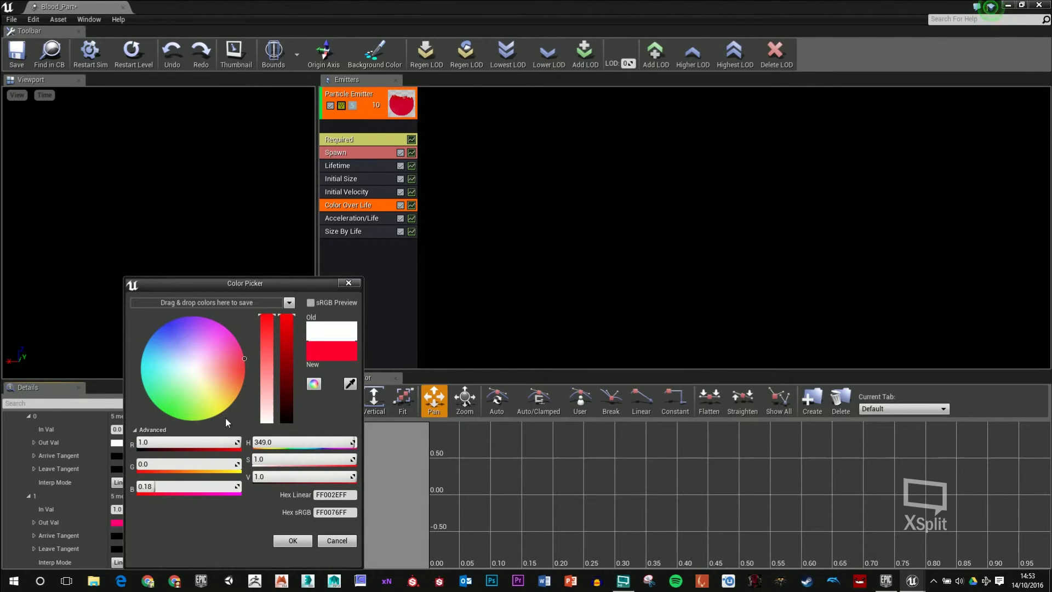
pyautogui.moveTo(211, 398); pyautogui.dragTo(156, 328)
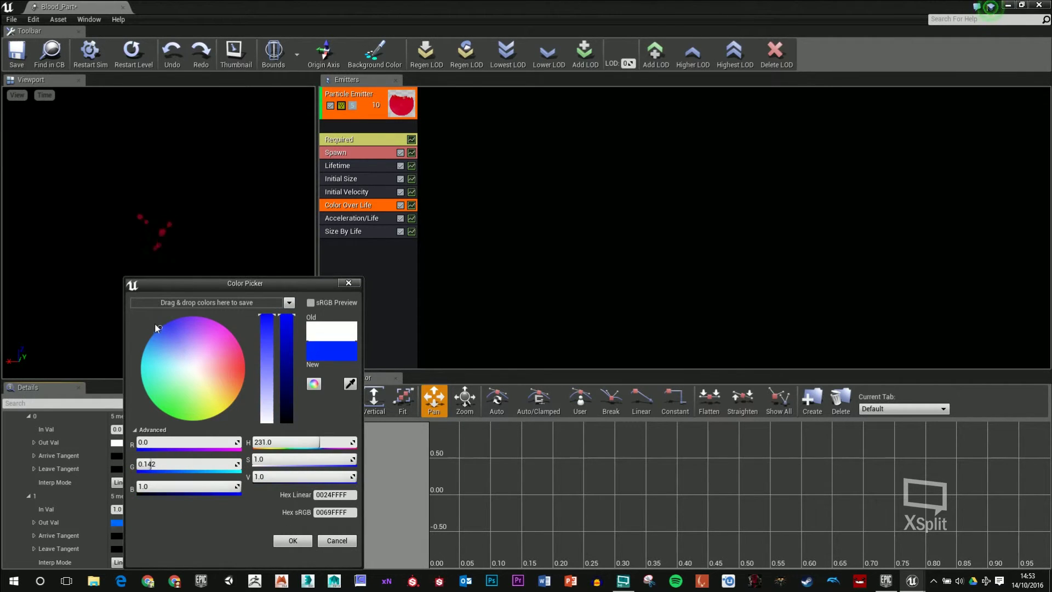
pyautogui.click(286, 542)
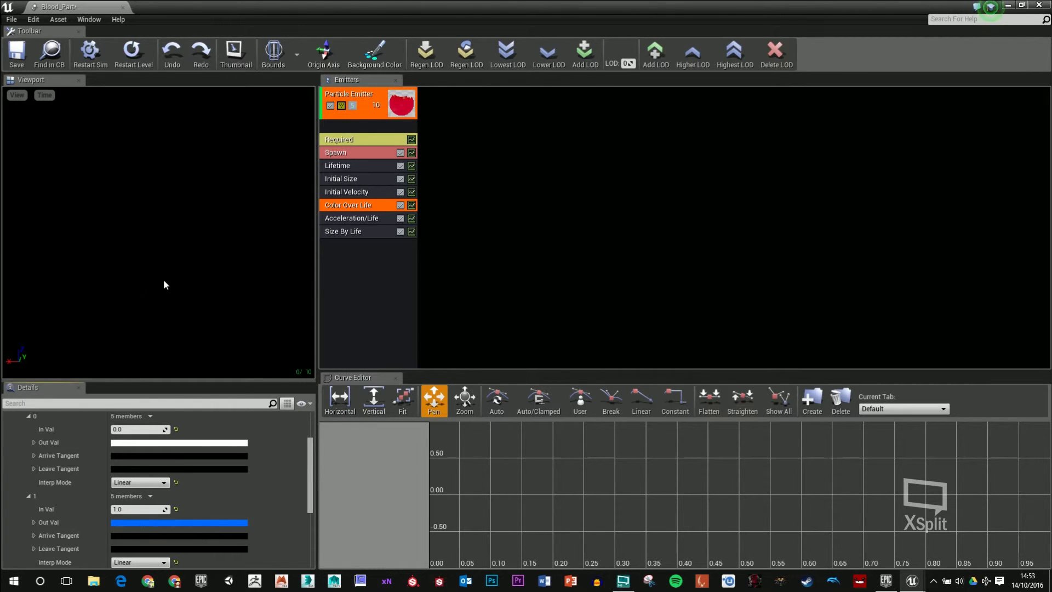
# - Keep colour point 1's In Val at 1.0 after briefly shifting it
pyautogui.moveTo(158, 509); pyautogui.dragTo(125, 508)
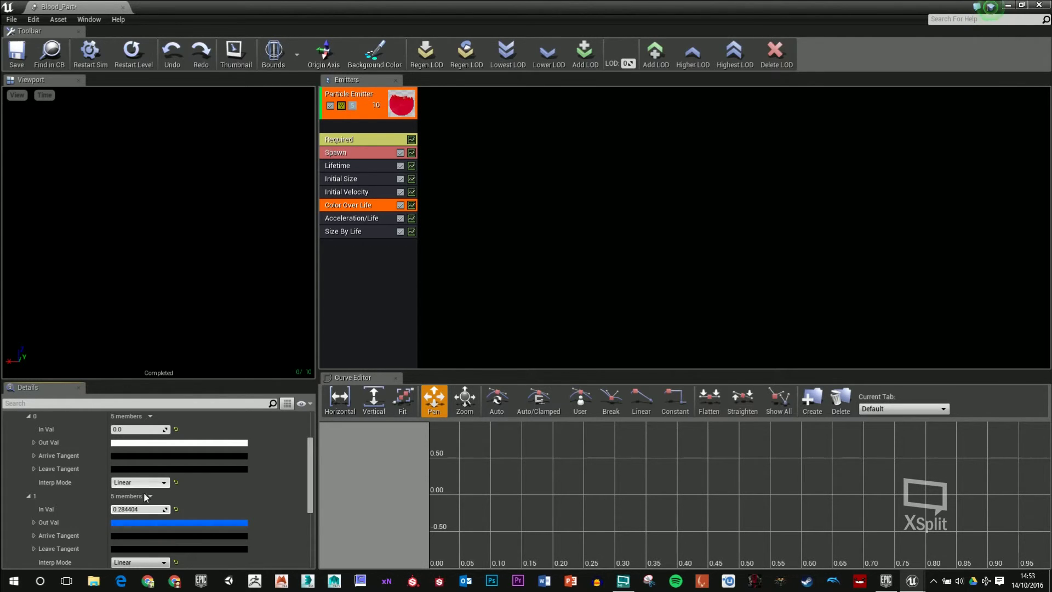
pyautogui.click(140, 510)
pyautogui.write('1')
pyautogui.press('Return')
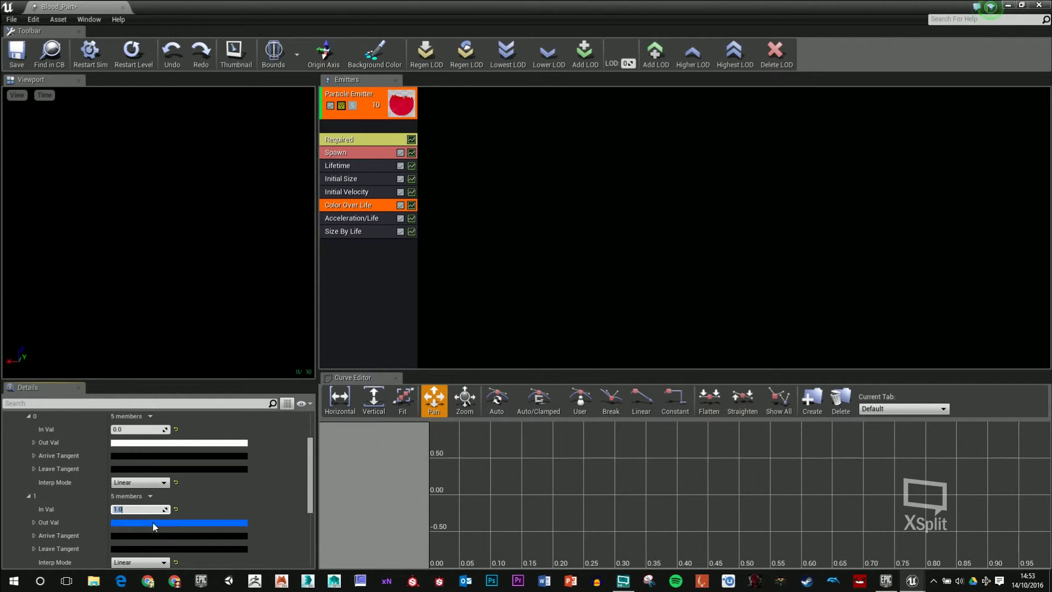
# - Choose a pale pink end colour for point 1
pyautogui.click(154, 526)
pyautogui.click(230, 371)
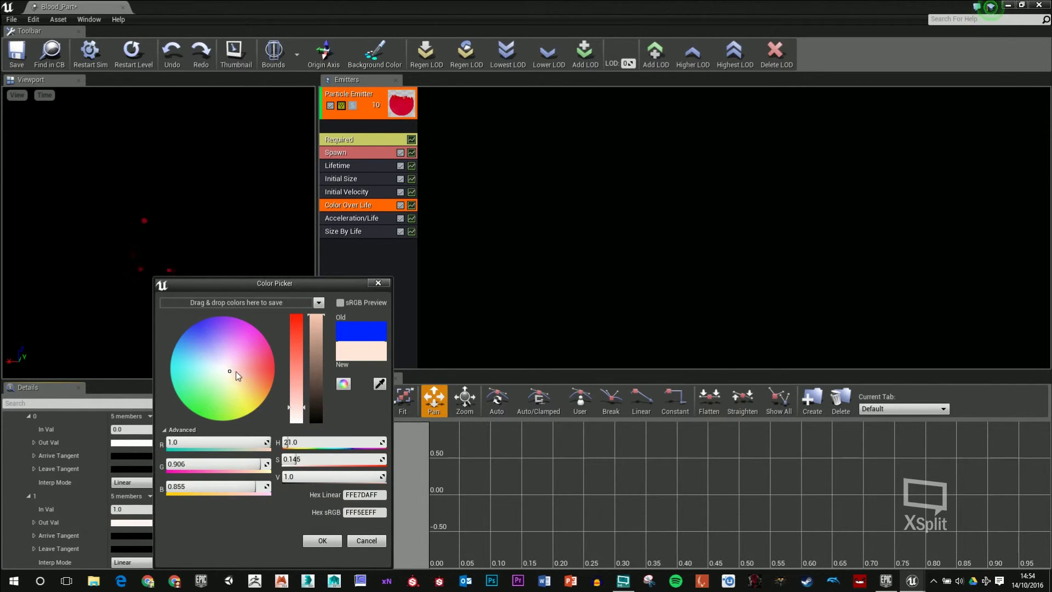
pyautogui.click(225, 367)
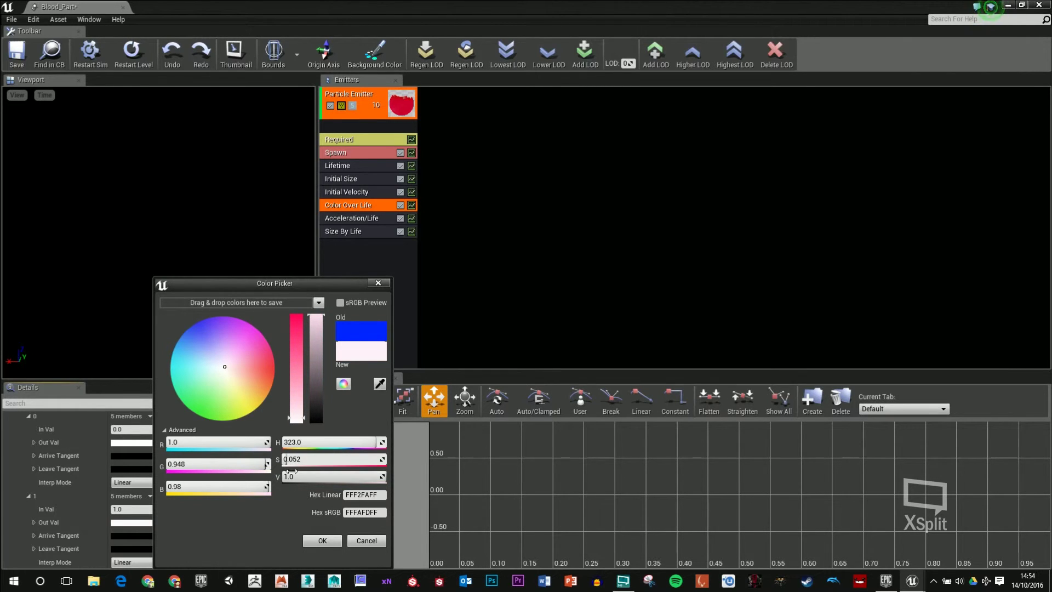
# - Confirm white for colour point 1, then inspect the Required and Spawn burst settings
pyautogui.click(323, 540)
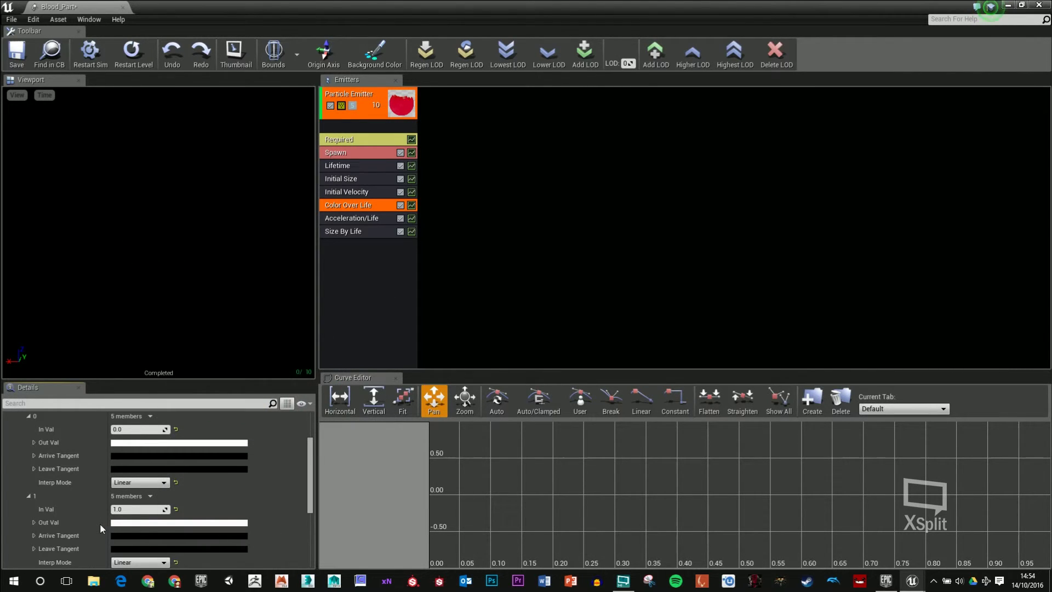
pyautogui.click(356, 142)
pyautogui.scroll(3, 204, 450)
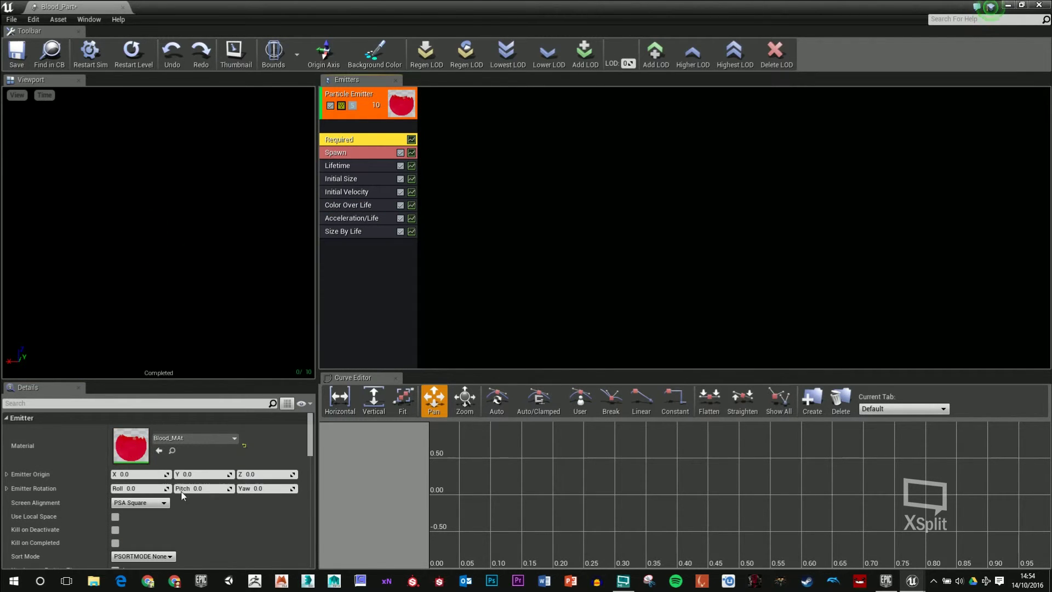
pyautogui.scroll(-5, 181, 497)
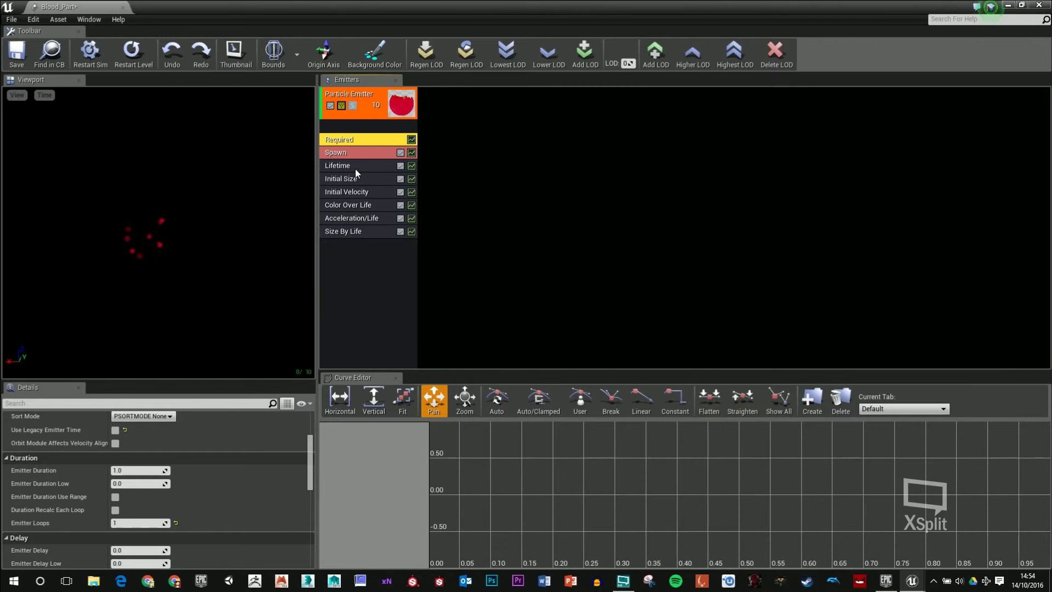
pyautogui.click(352, 152)
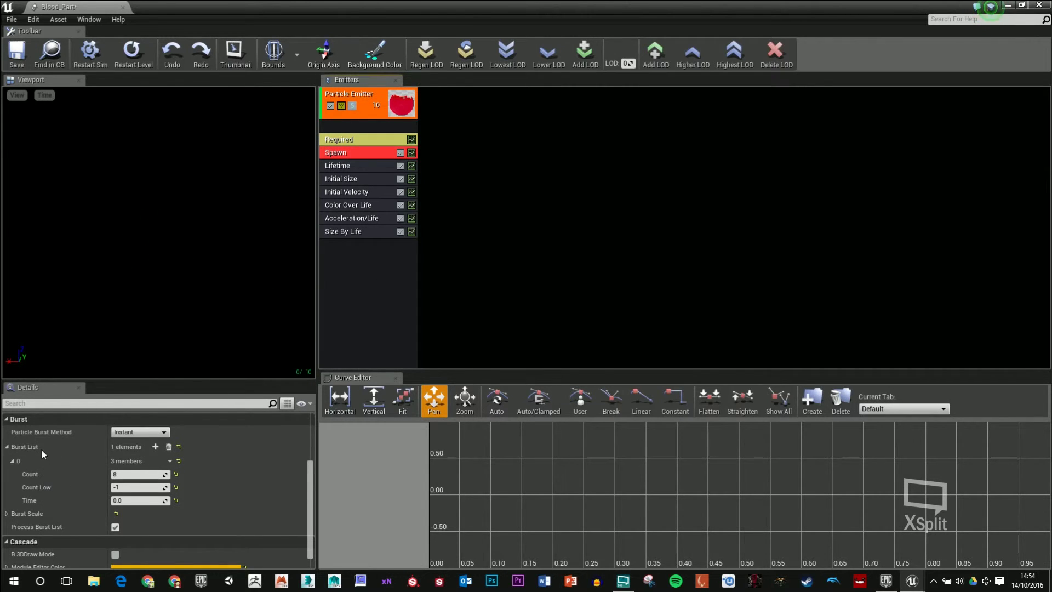
pyautogui.scroll(3, 41, 448)
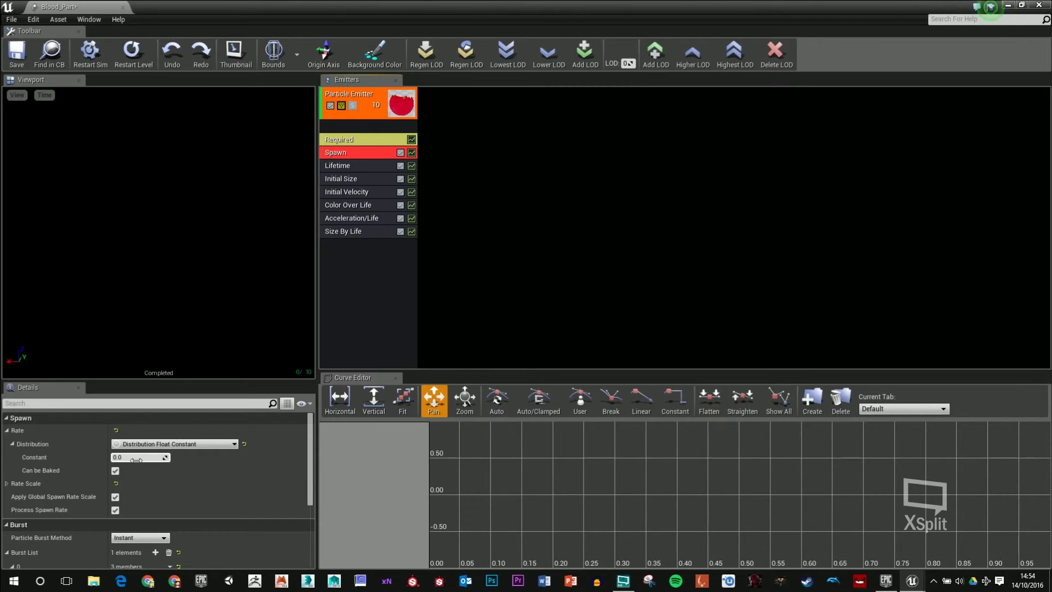
pyautogui.scroll(-2, 142, 515)
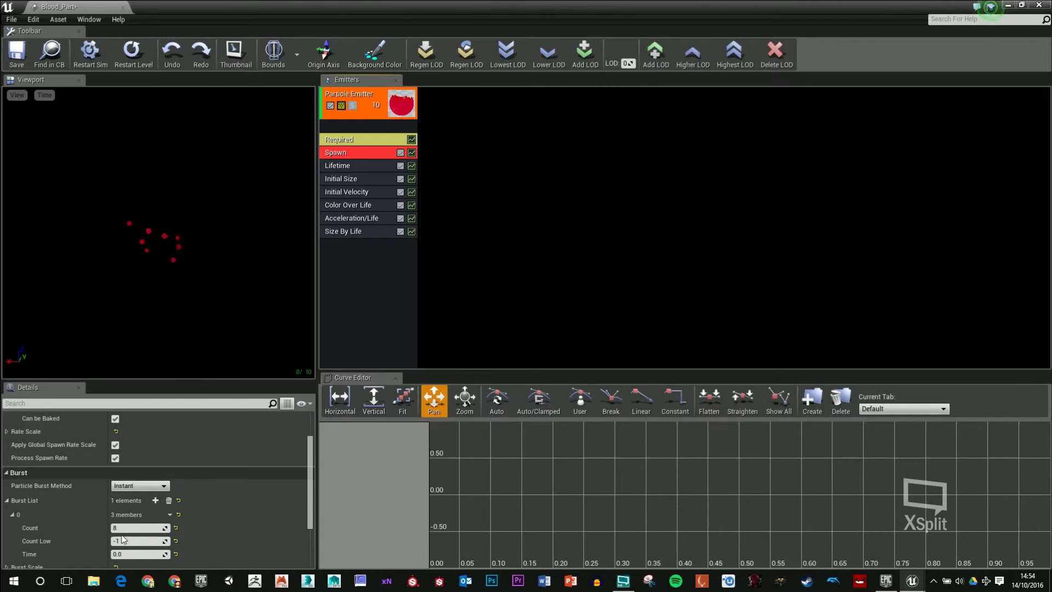
pyautogui.scroll(-1, 106, 527)
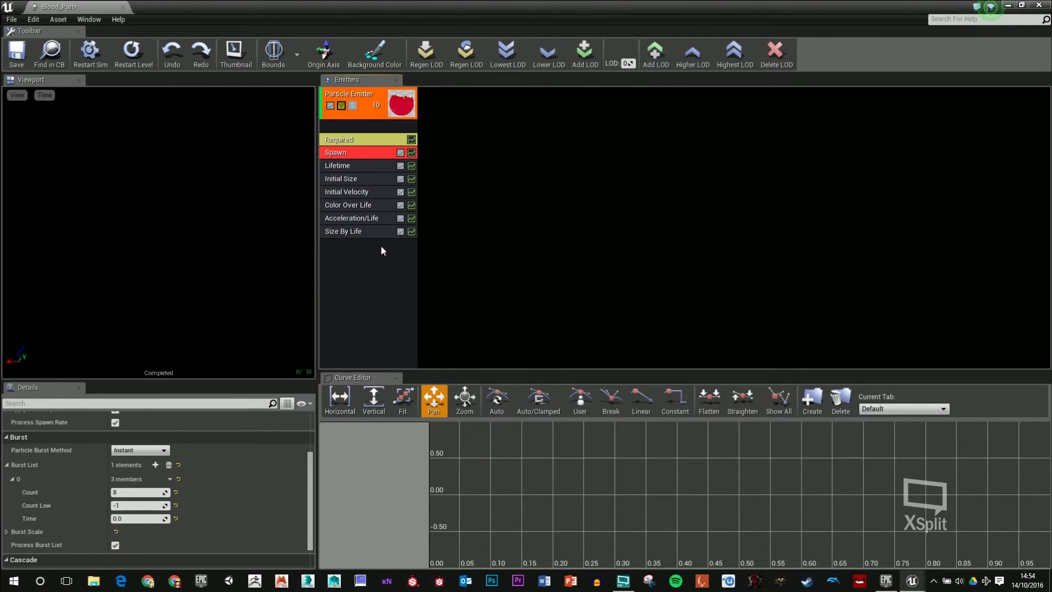
# - Set the particles' Lifetime Max to 1.0
pyautogui.click(371, 169)
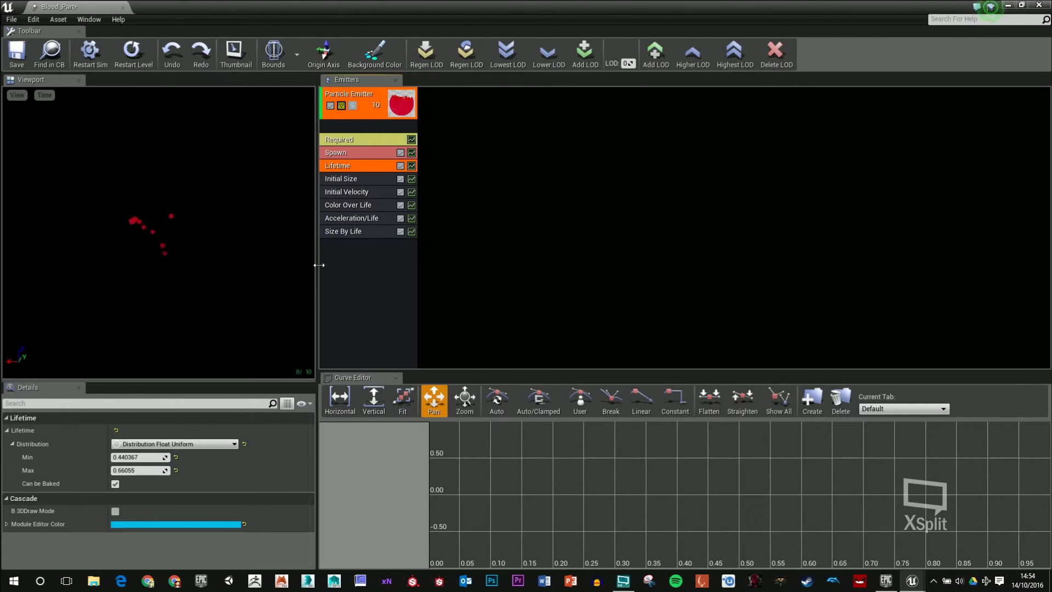
pyautogui.click(143, 470)
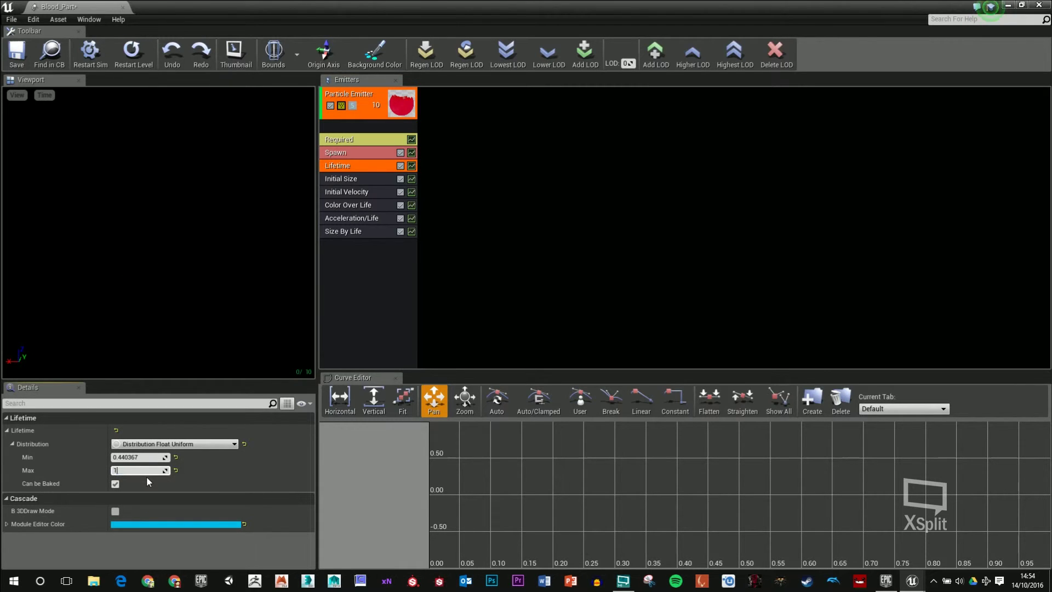
pyautogui.write('1')
pyautogui.press('Return')
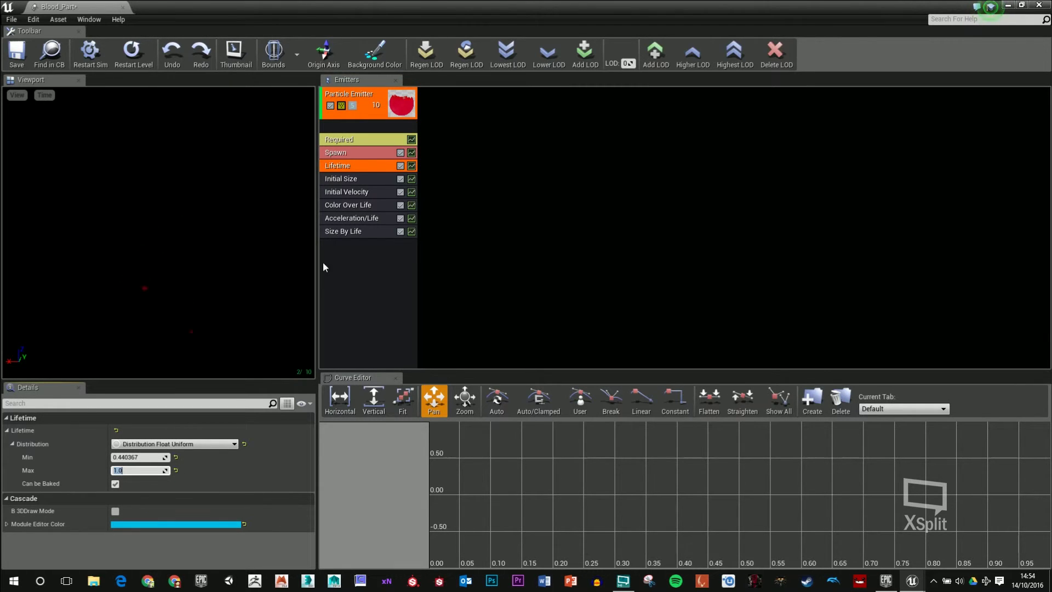
# - Set Initial Velocity Min X to -80
pyautogui.click(355, 183)
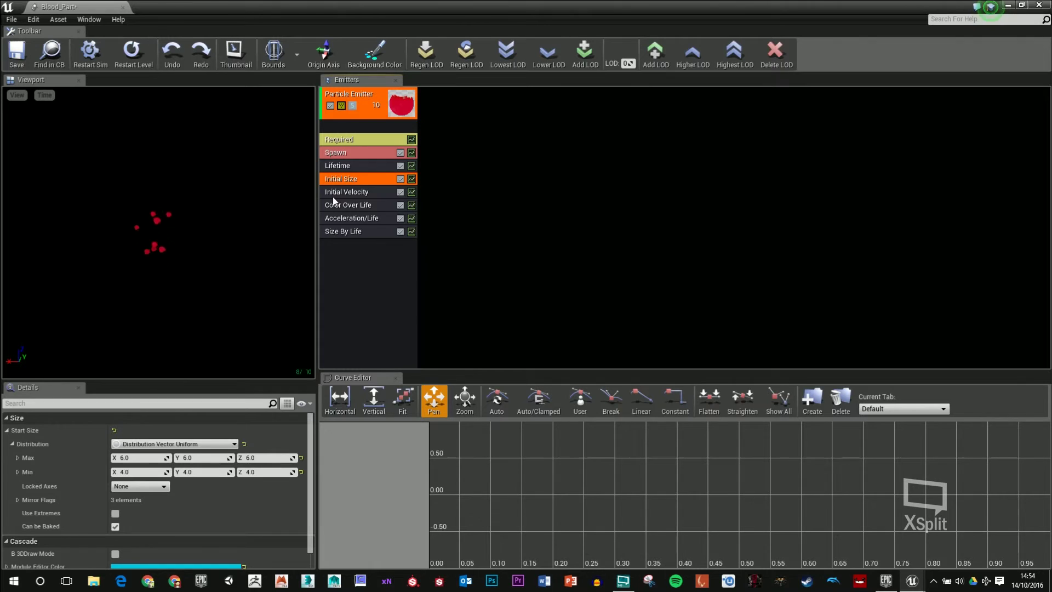
pyautogui.click(350, 193)
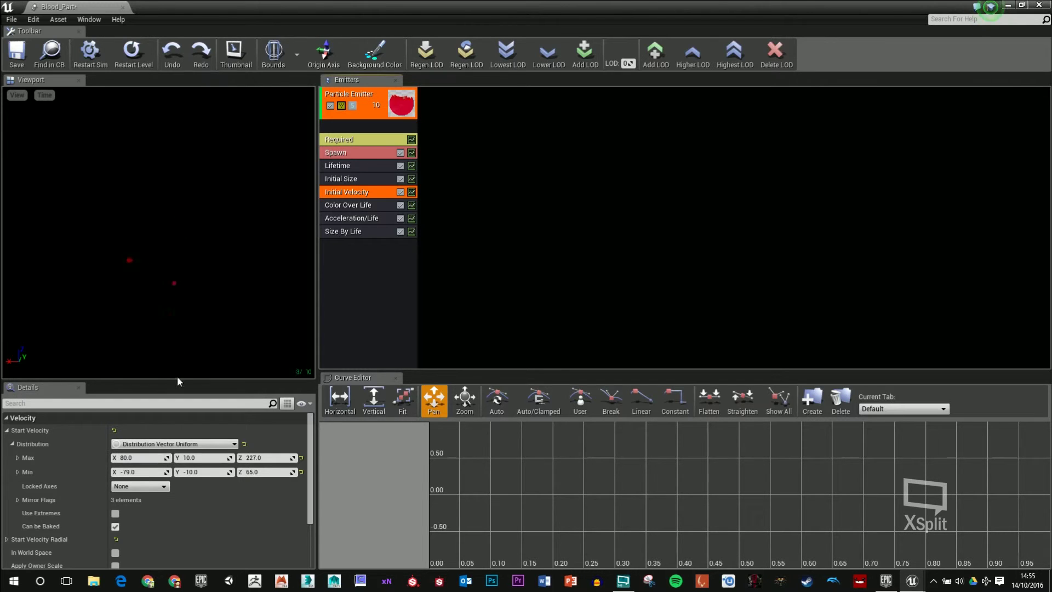
pyautogui.click(136, 473)
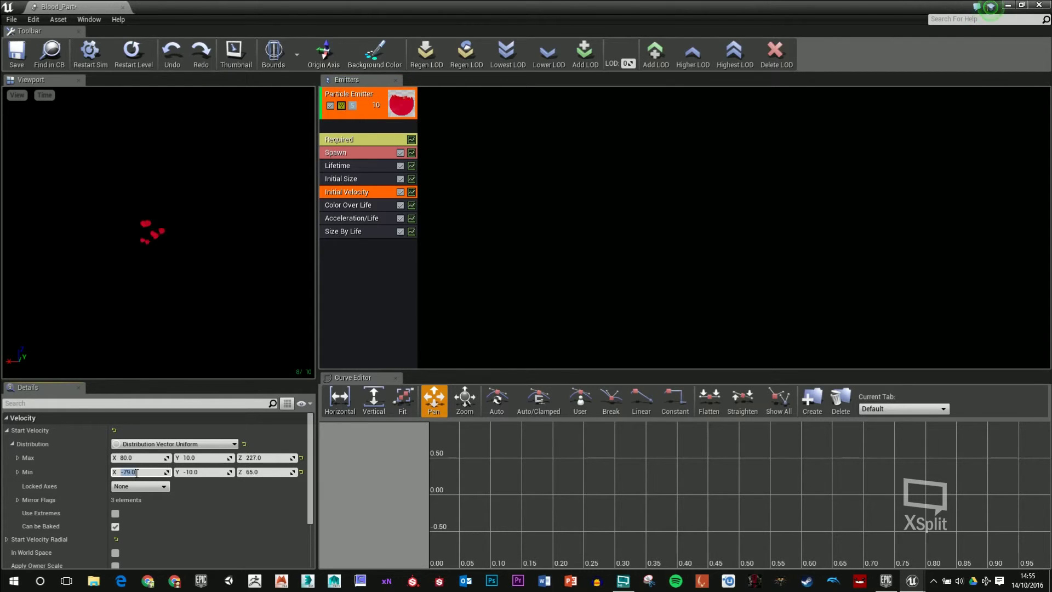
pyautogui.write('-80')
pyautogui.press('Return')
# - Review the Color Over Life and Acceleration/Life module settings
pyautogui.click(380, 205)
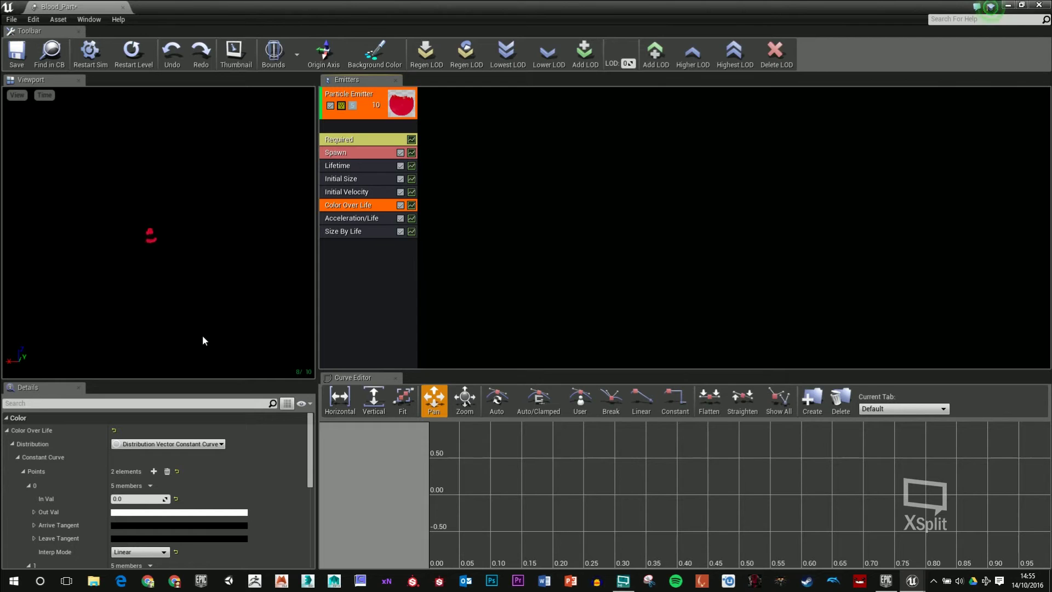
pyautogui.click(12, 444)
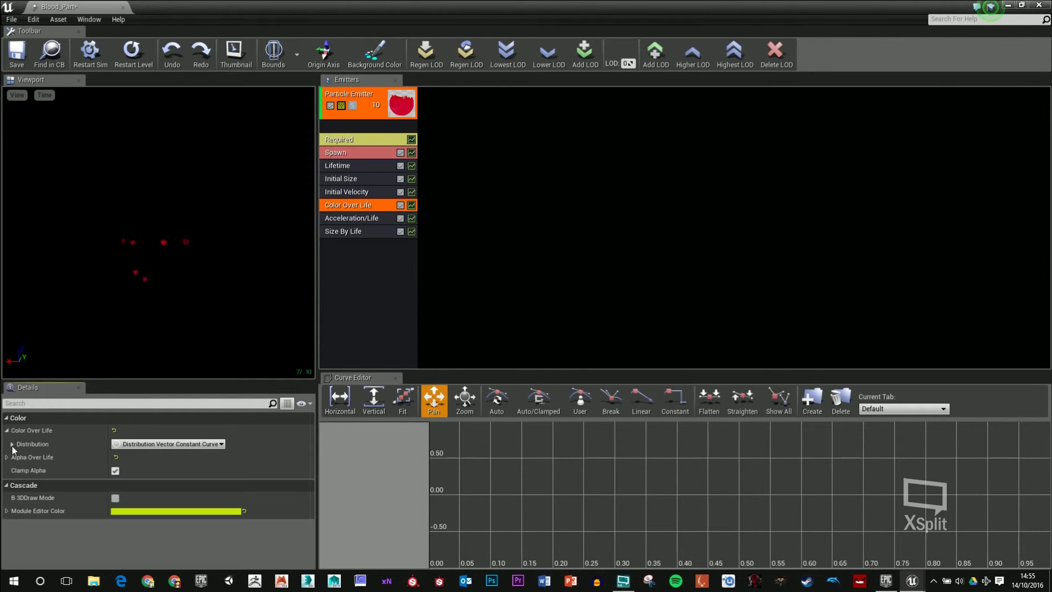
pyautogui.click(363, 221)
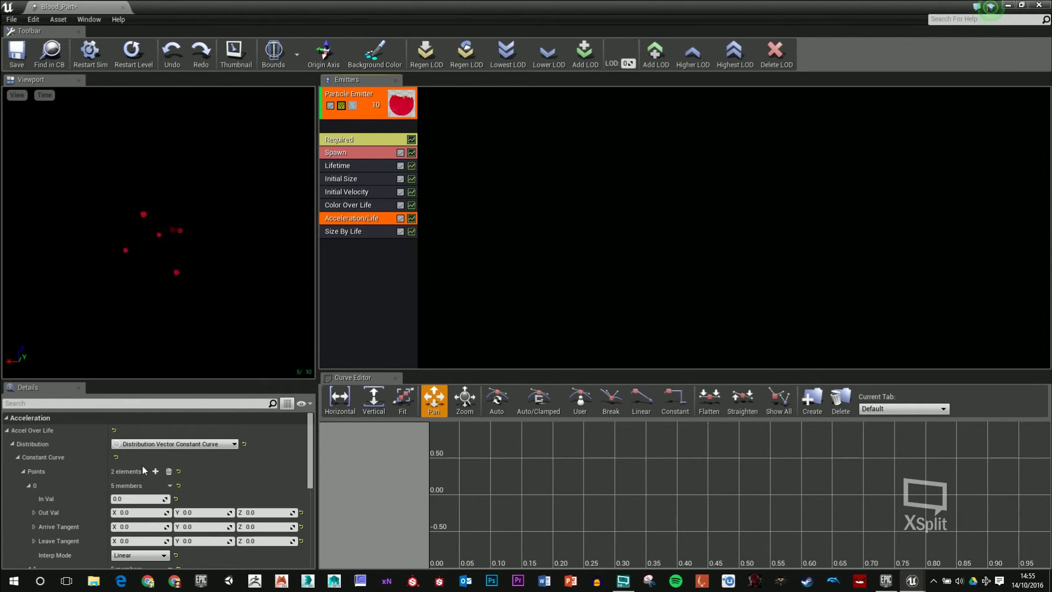
pyautogui.scroll(-2, 132, 468)
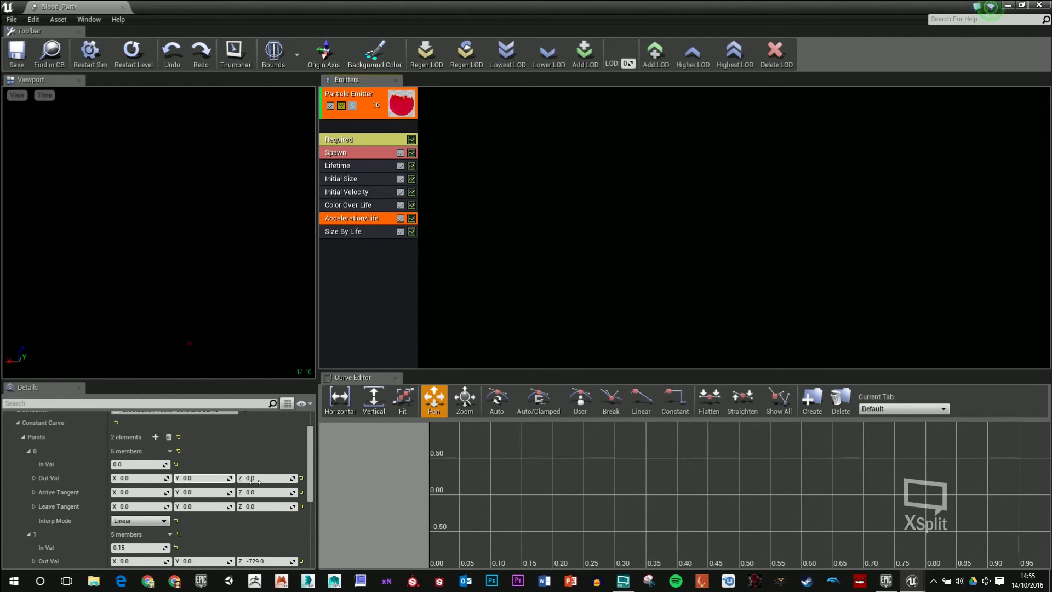
pyautogui.scroll(-2, 233, 478)
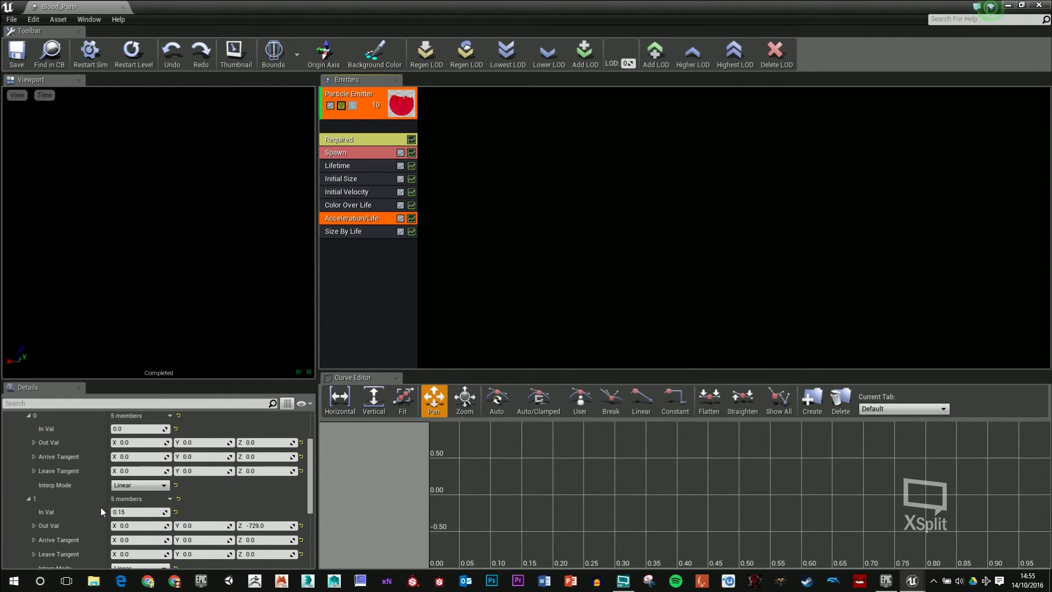
pyautogui.scroll(-2, 236, 509)
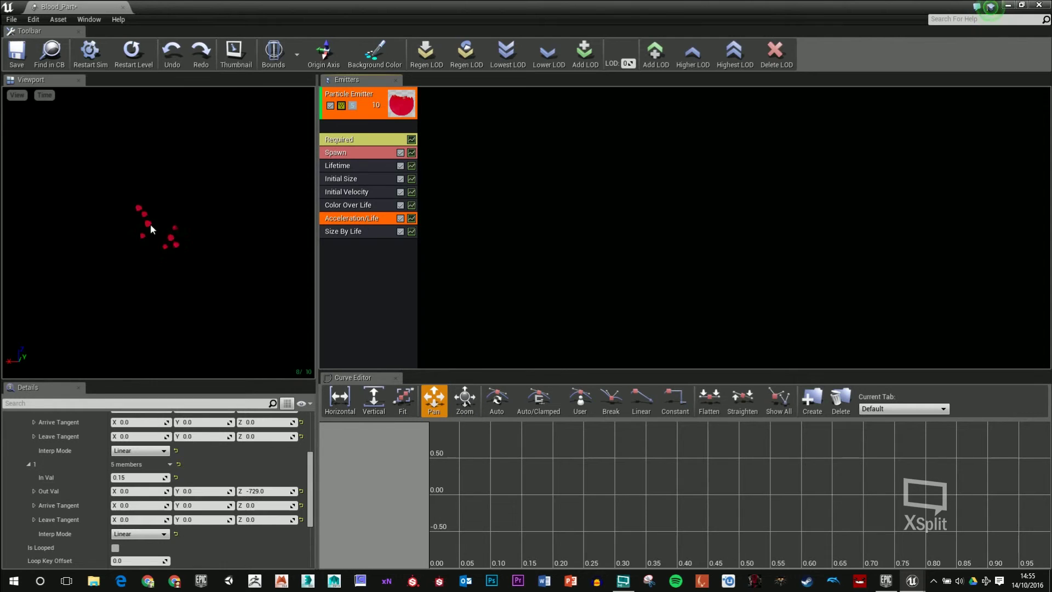
# - Raise Size By Life point 1's In Val to 0.556881 and save Blood_Part
pyautogui.click(363, 232)
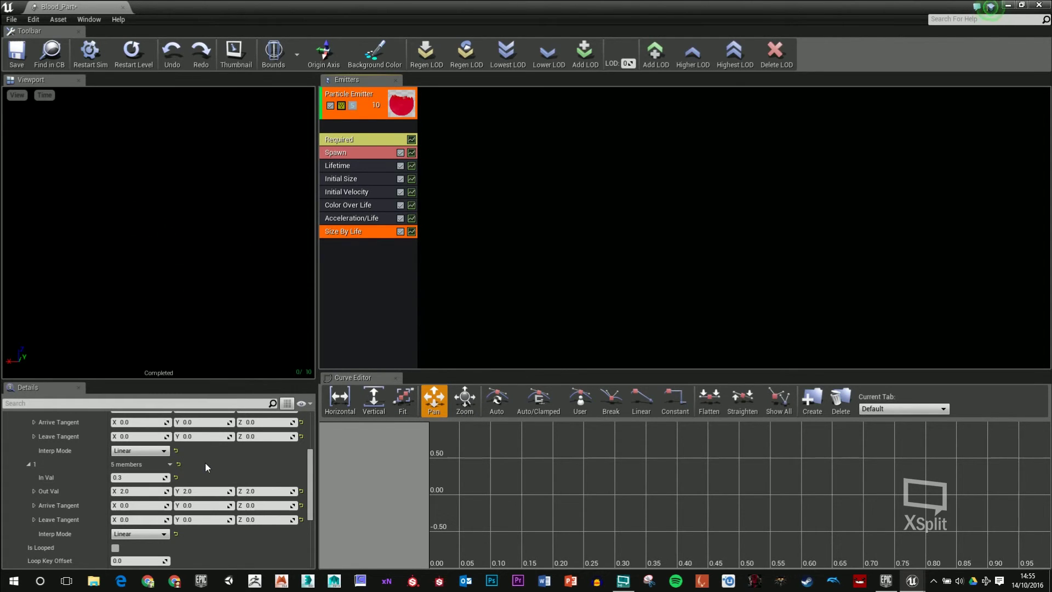
pyautogui.scroll(1, 205, 461)
pyautogui.scroll(1, 196, 469)
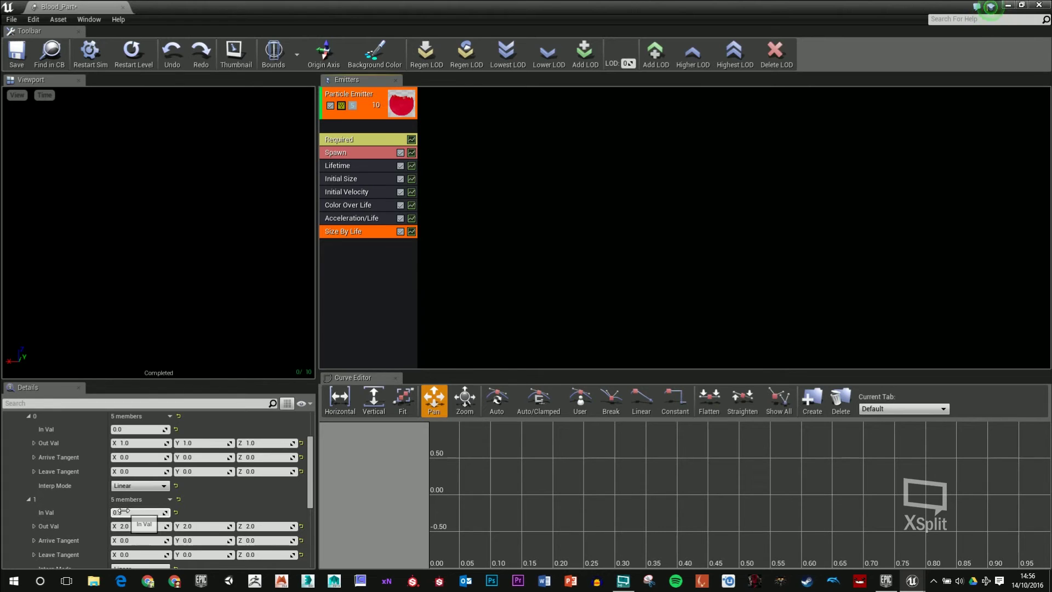
pyautogui.moveTo(141, 512); pyautogui.dragTo(159, 512)
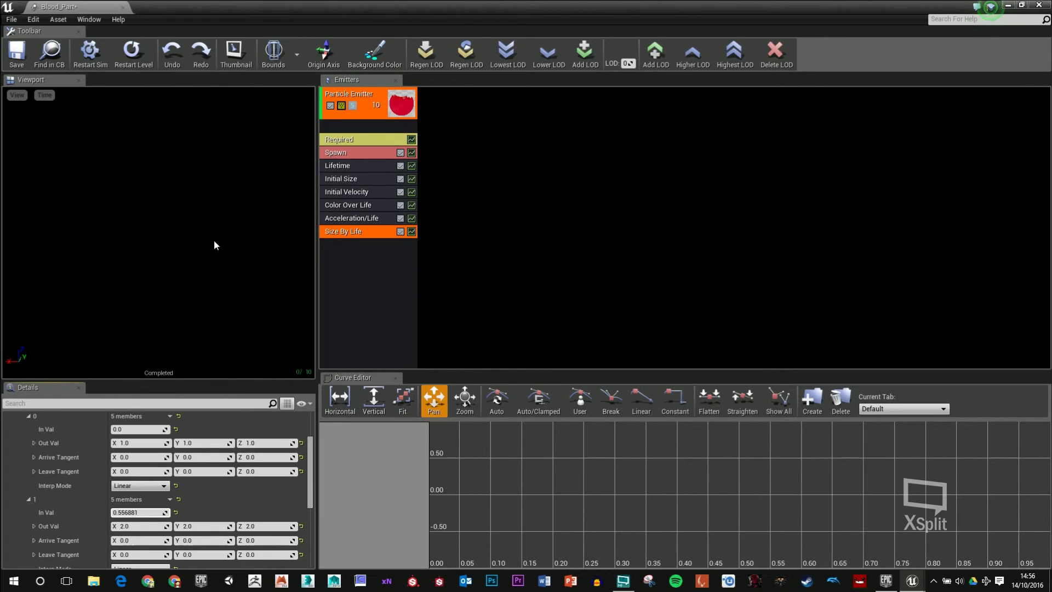
pyautogui.click(17, 55)
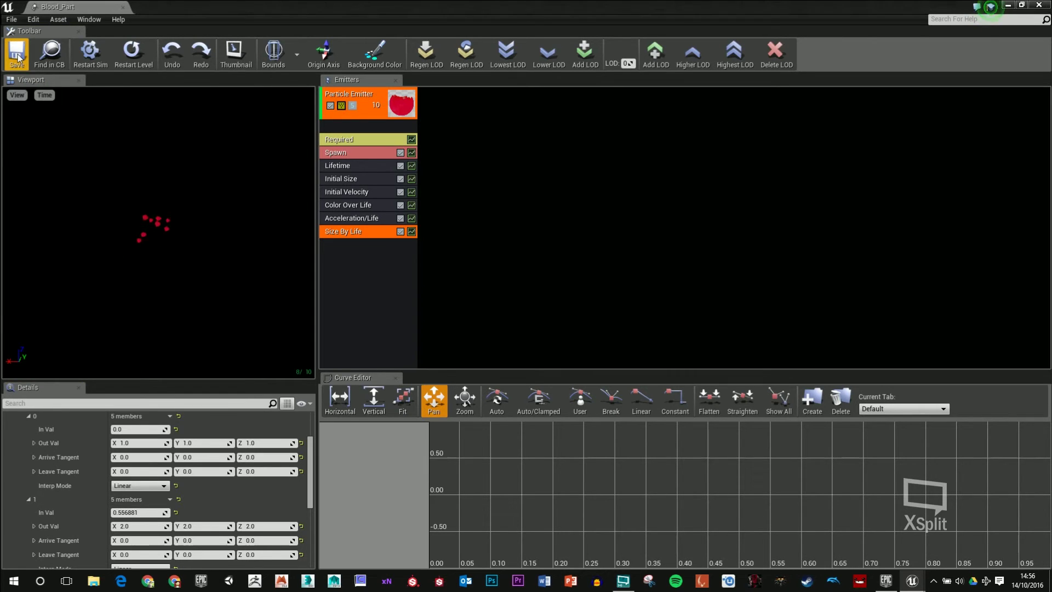
# - Close Cascade and create an Actor Blueprint named Blood_PArt_BP in the Particles folder
pyautogui.click(117, 7)
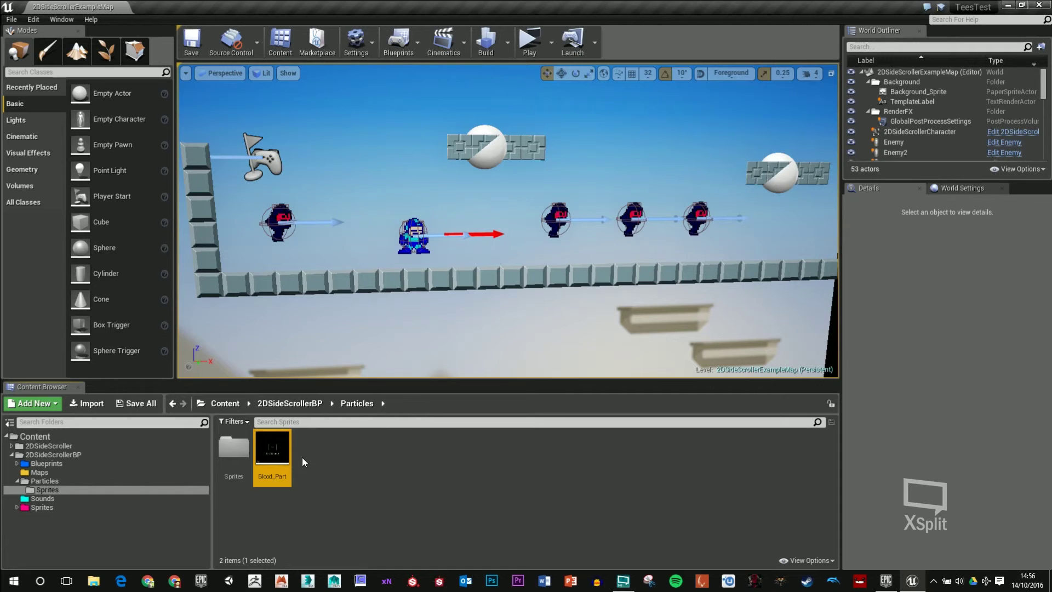
pyautogui.click(333, 455)
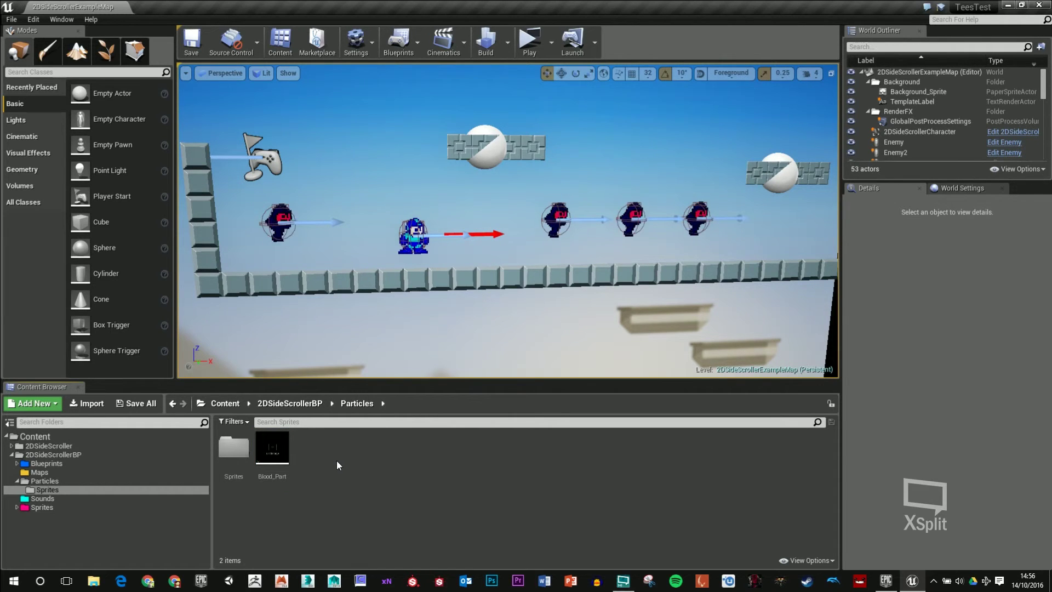
pyautogui.rightClick(337, 462)
pyautogui.click(396, 271)
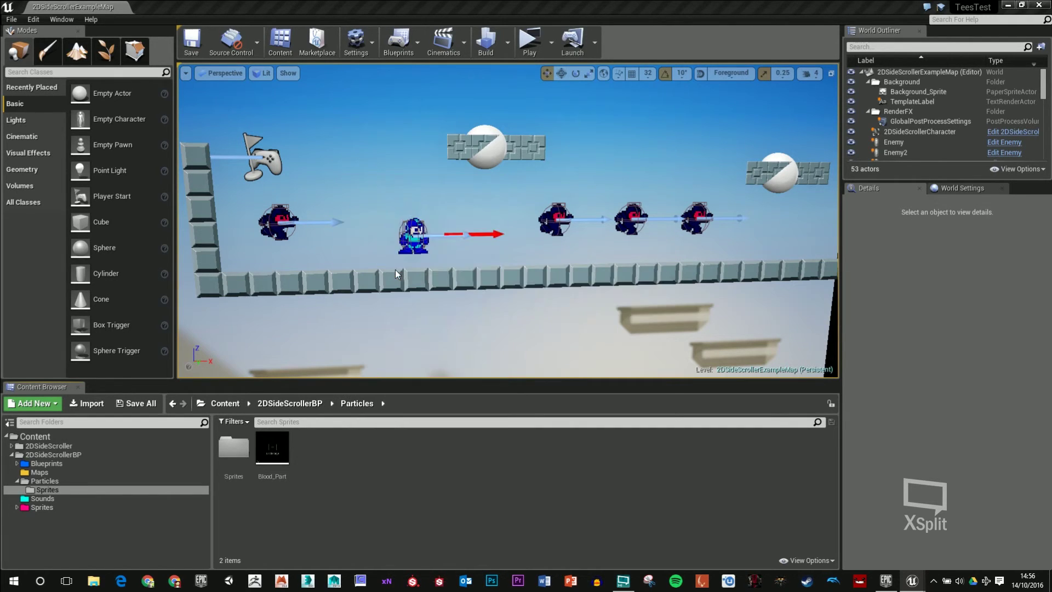
pyautogui.click(442, 173)
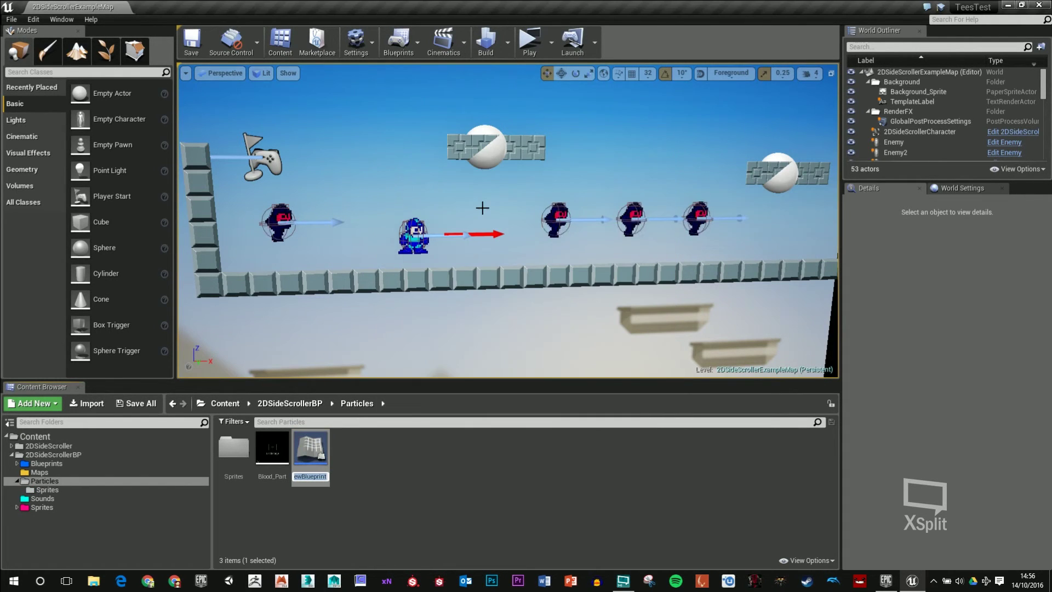
pyautogui.write('Blood_PArt_')
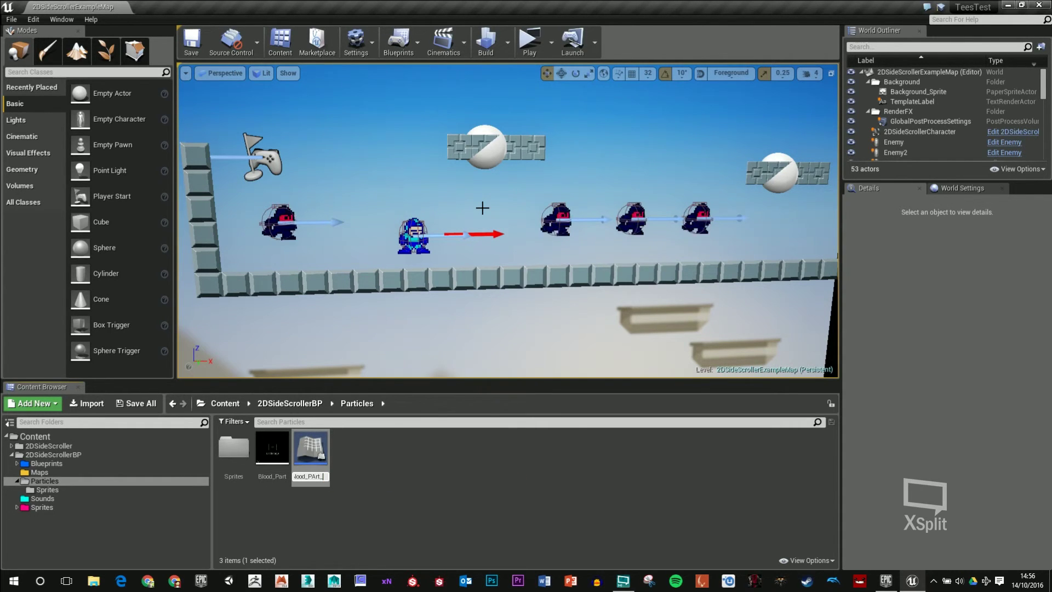
pyautogui.write('BP')
pyautogui.press('Return')
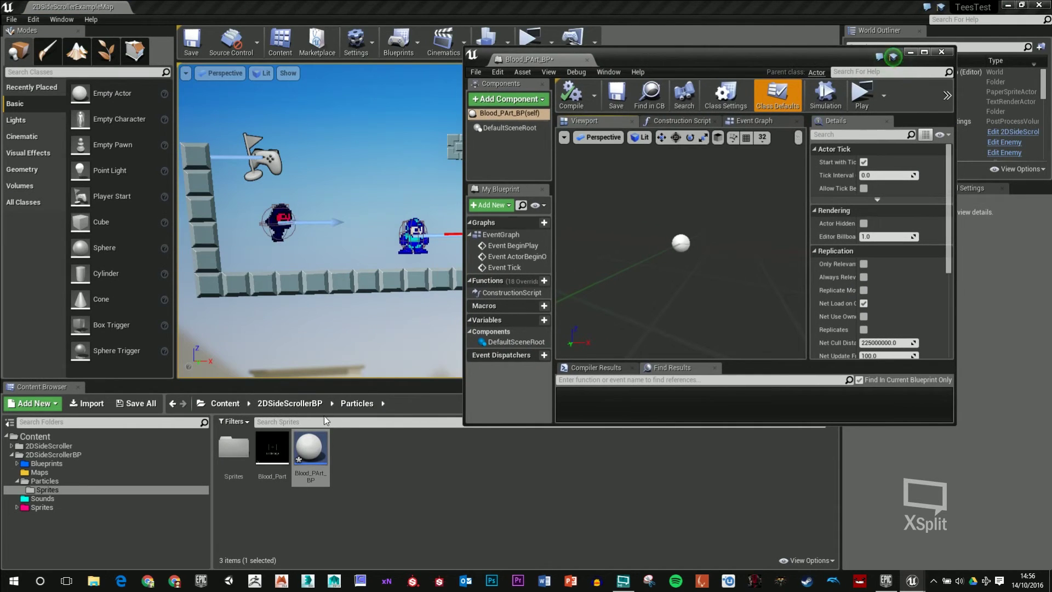
# - Add Blood_Part as a component and chain a 1-second Delay after BeginPlay
pyautogui.moveTo(273, 450); pyautogui.dragTo(503, 159)
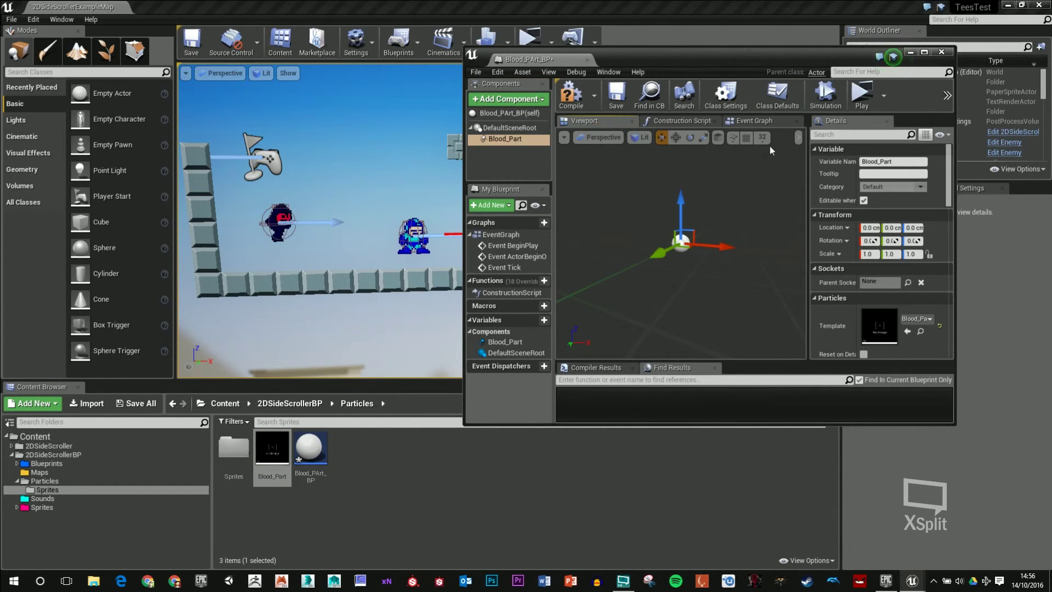
pyautogui.moveTo(815, 61); pyautogui.dragTo(697, 0)
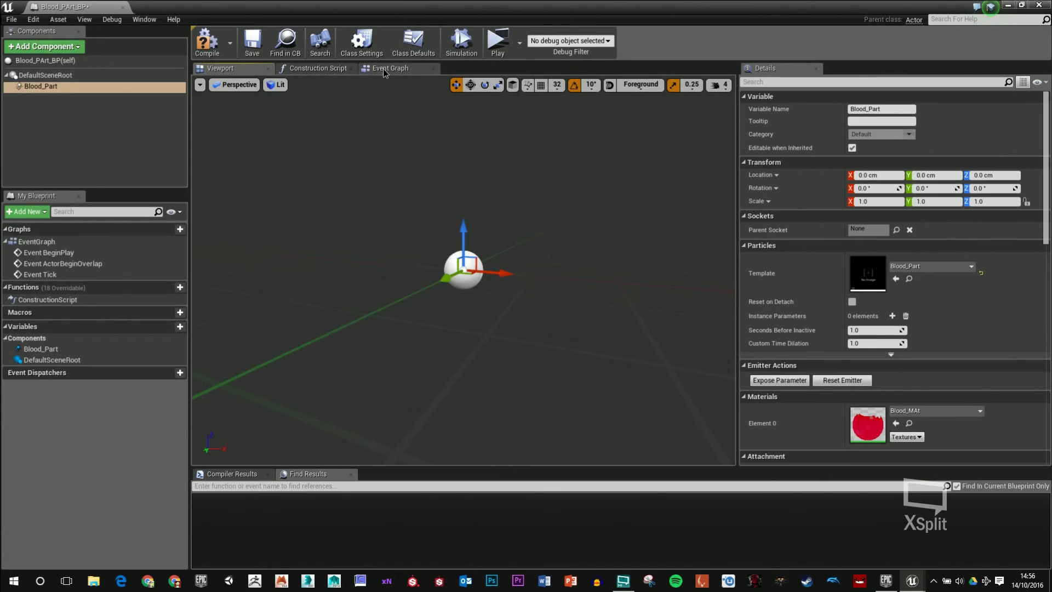
pyautogui.click(386, 69)
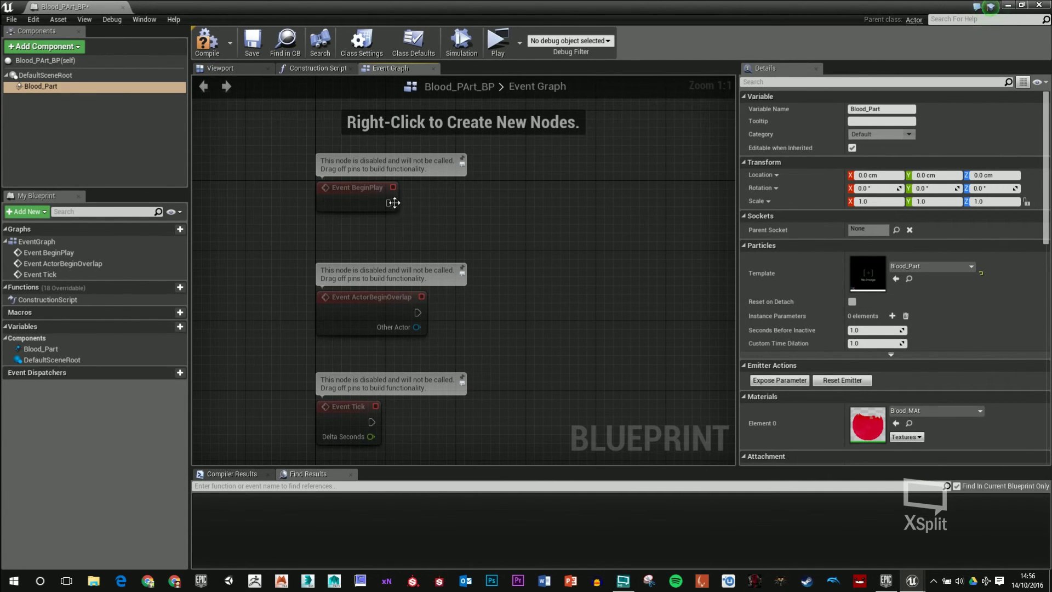
pyautogui.click(394, 203)
pyautogui.moveTo(388, 202); pyautogui.dragTo(497, 207)
pyautogui.write('d')
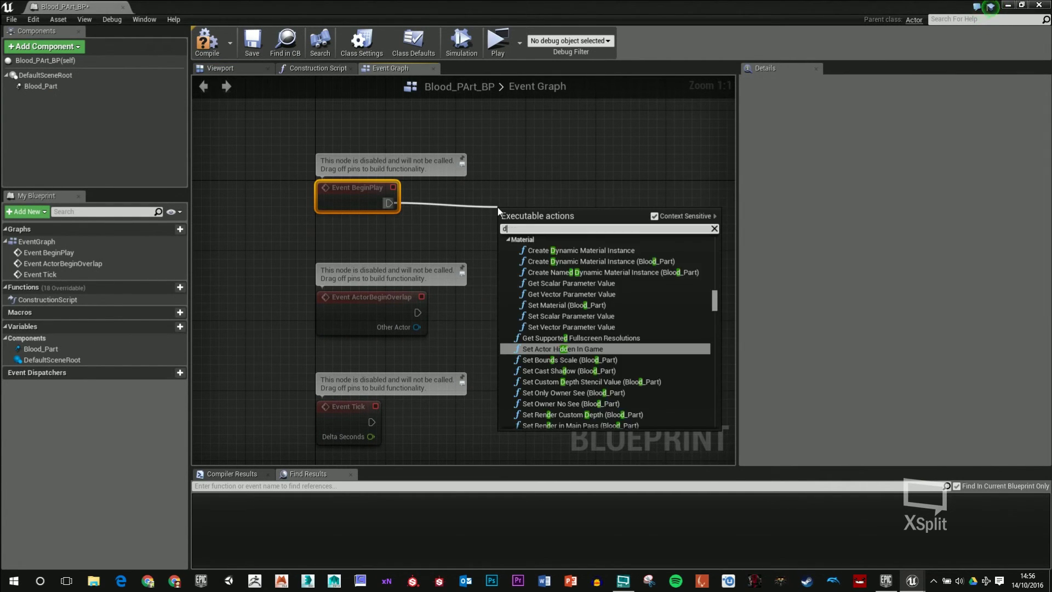
pyautogui.write('elay')
pyautogui.click(538, 281)
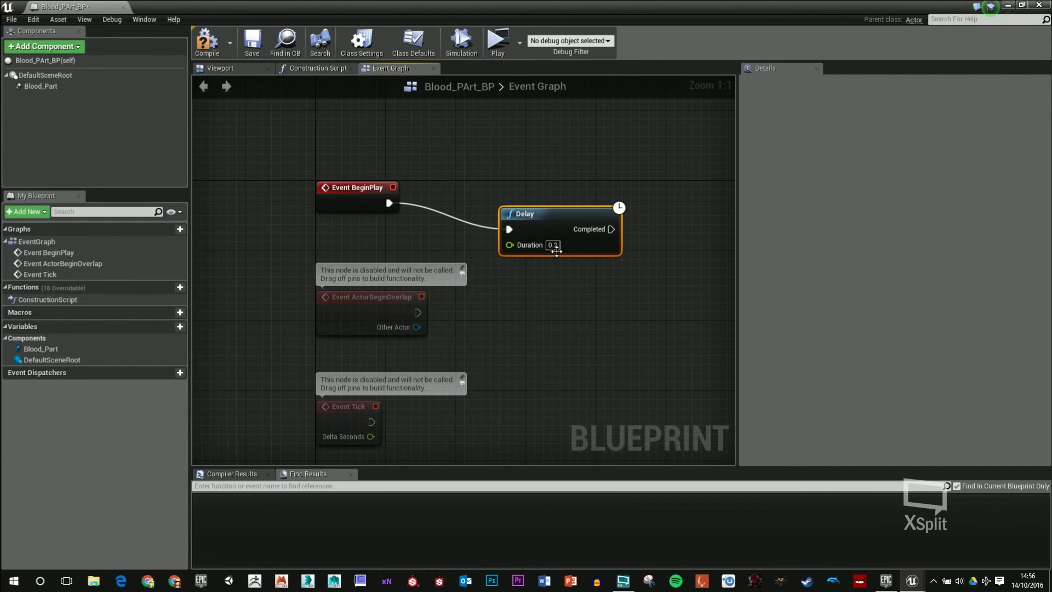
pyautogui.click(553, 248)
pyautogui.write('1')
pyautogui.press('Return')
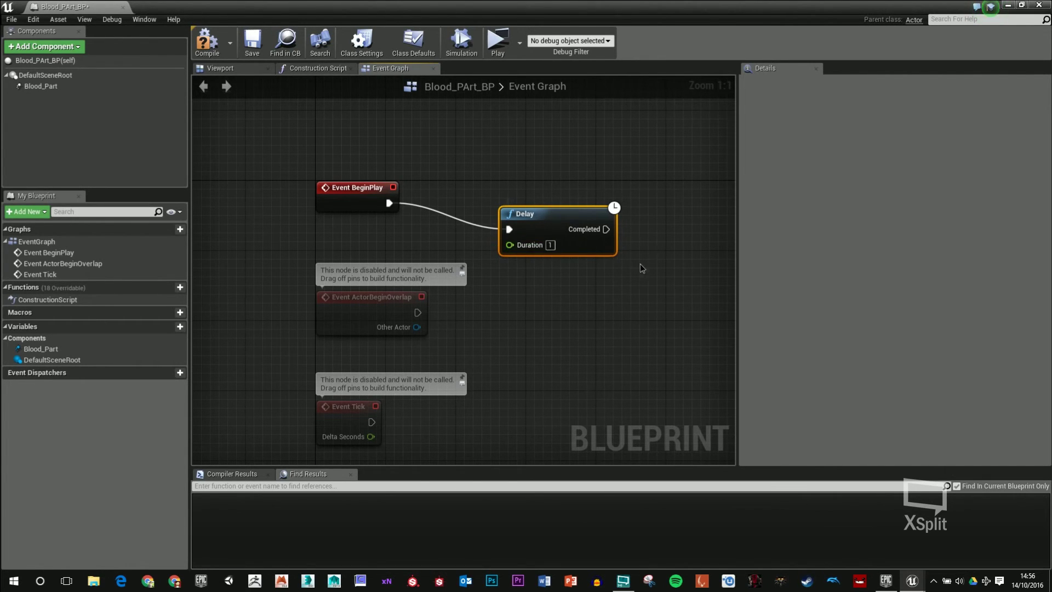
# - Connect a DestroyActor node after the Delay and line the nodes up
pyautogui.moveTo(640, 264); pyautogui.dragTo(549, 266, button='right')
pyautogui.moveTo(524, 231); pyautogui.dragTo(600, 236)
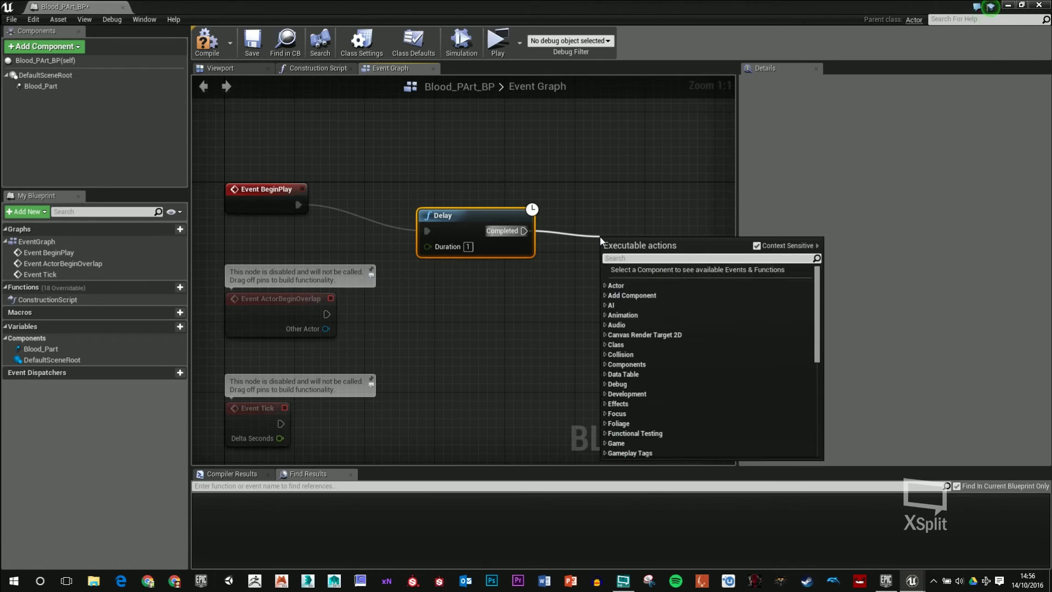
pyautogui.write('destroy')
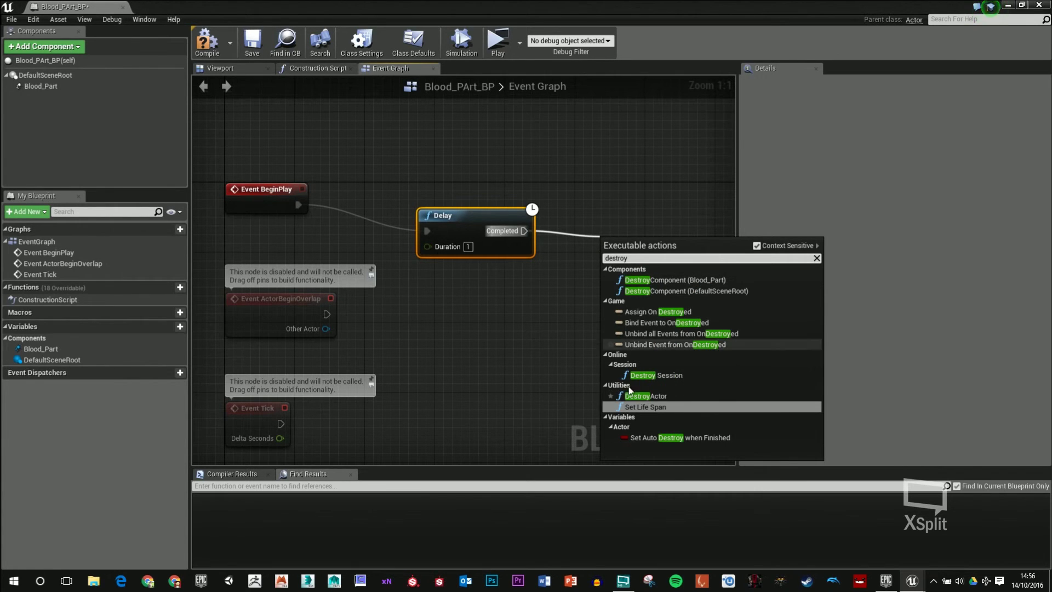
pyautogui.click(640, 395)
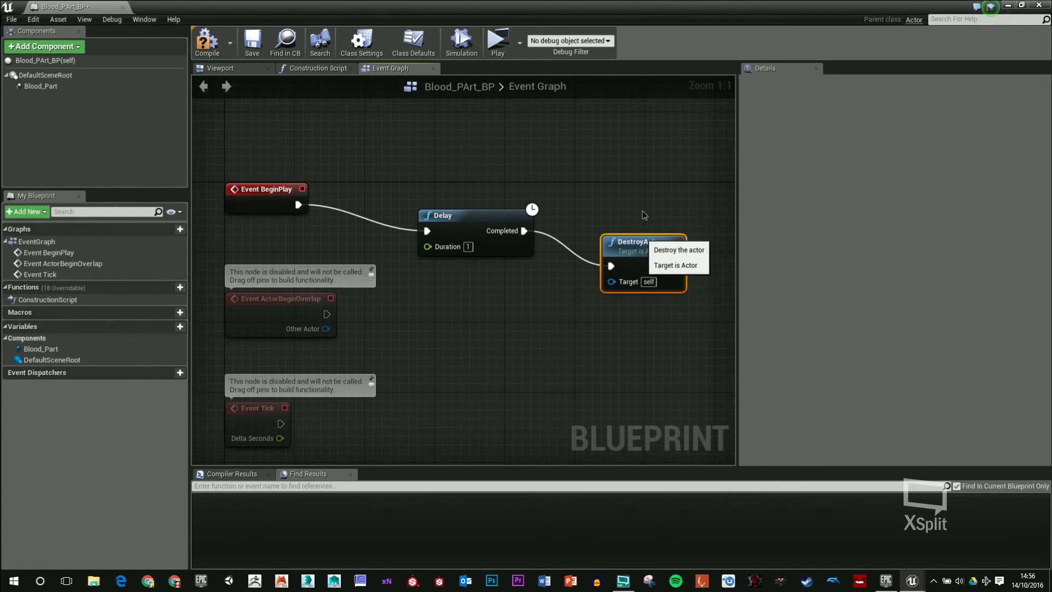
pyautogui.moveTo(635, 241); pyautogui.dragTo(628, 198)
pyautogui.moveTo(487, 226); pyautogui.dragTo(417, 200)
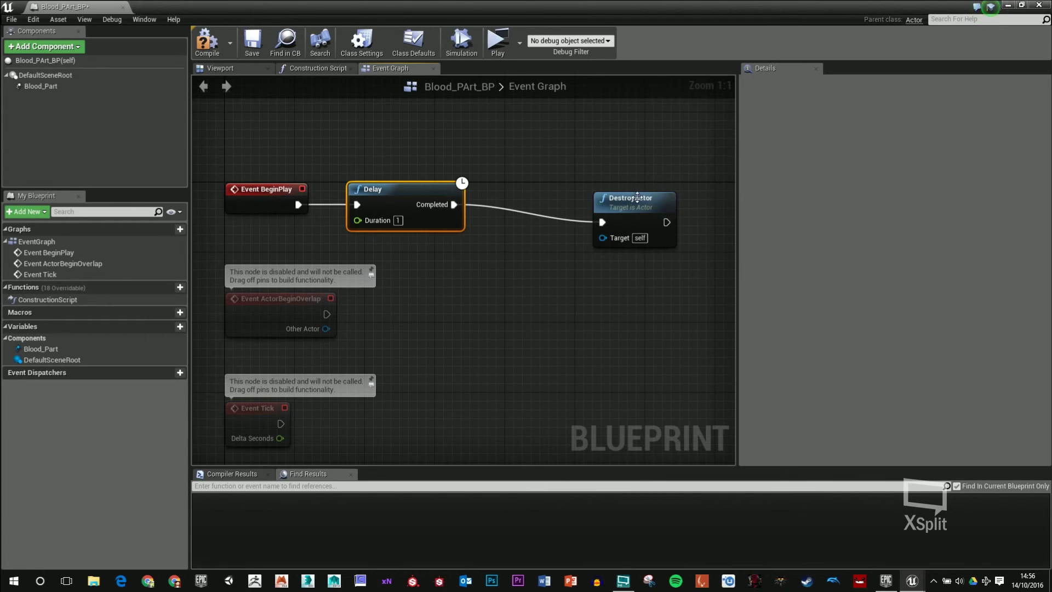
pyautogui.moveTo(636, 197); pyautogui.dragTo(548, 179)
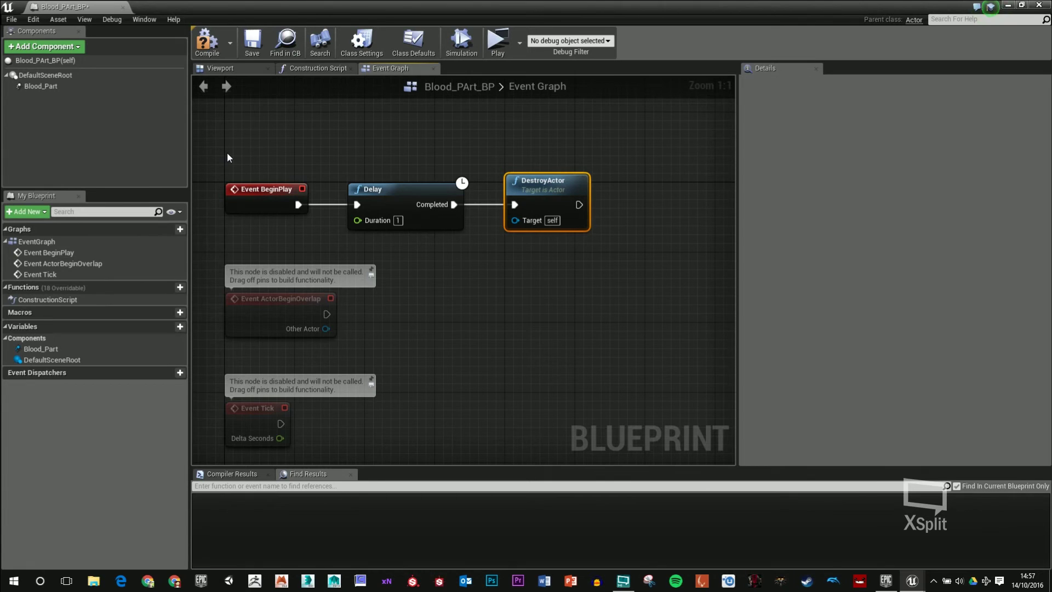
# - Compile and save Blood_PArt_BP, returning to the level editor
pyautogui.click(211, 42)
pyautogui.click(249, 48)
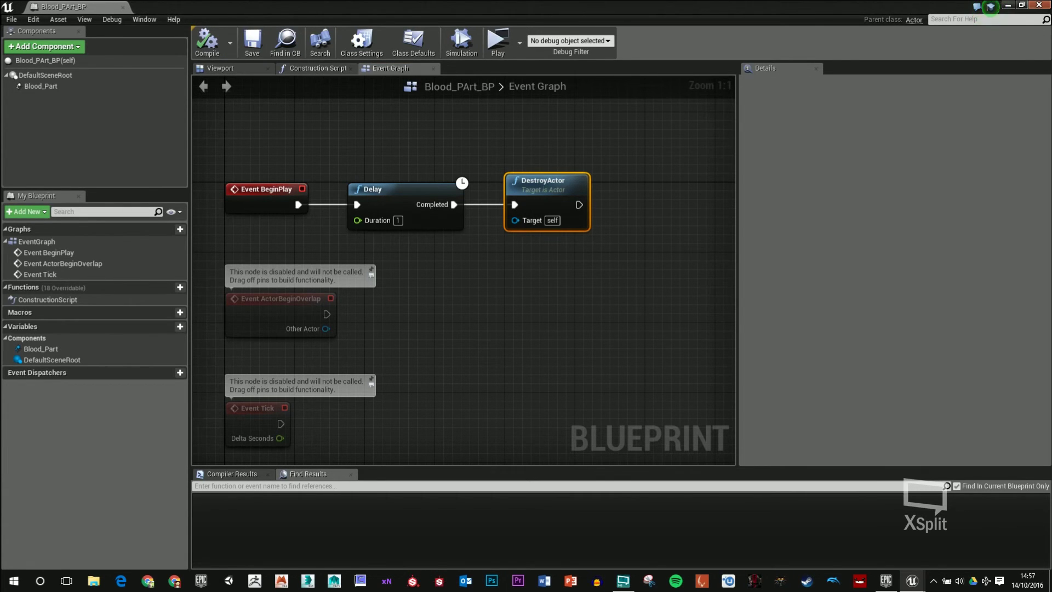
pyautogui.hotkey('alt', 'Tab')
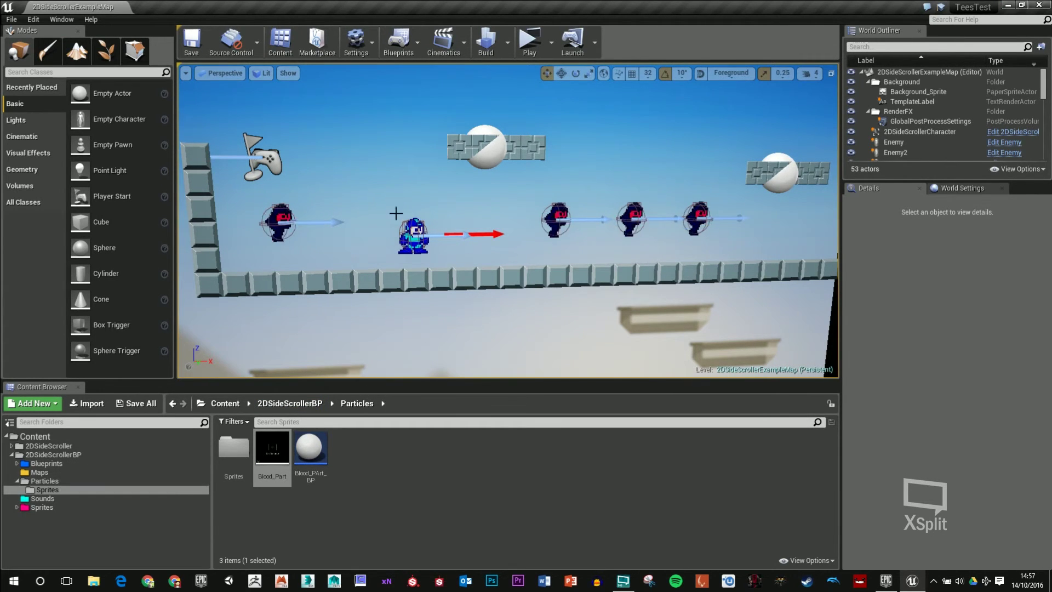
# - Open the Enemy blueprint and detach DestroyActor from the Cam Shake event
pyautogui.click(851, 142)
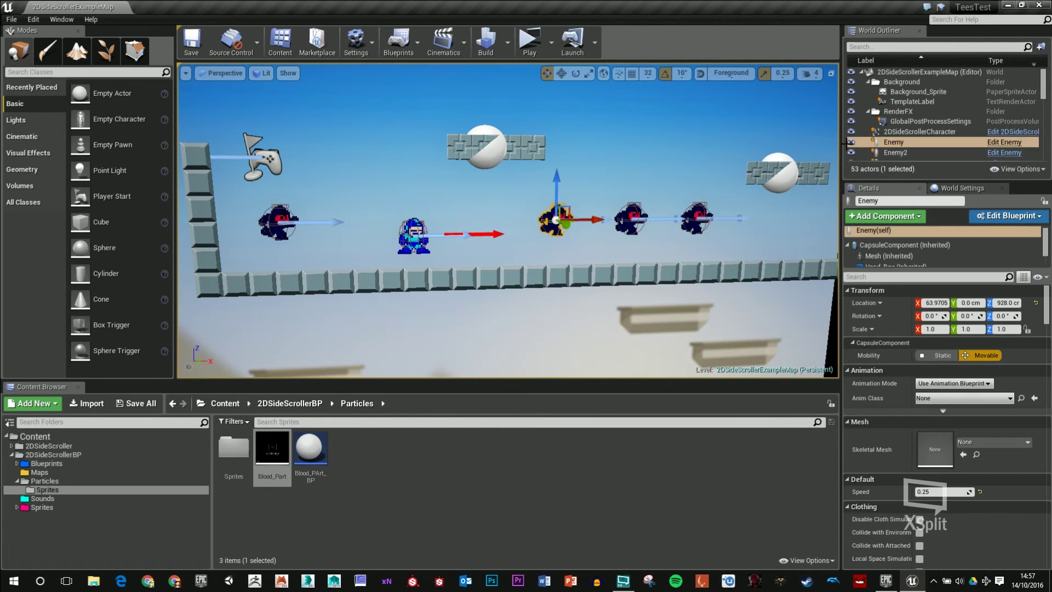
pyautogui.click(1005, 142)
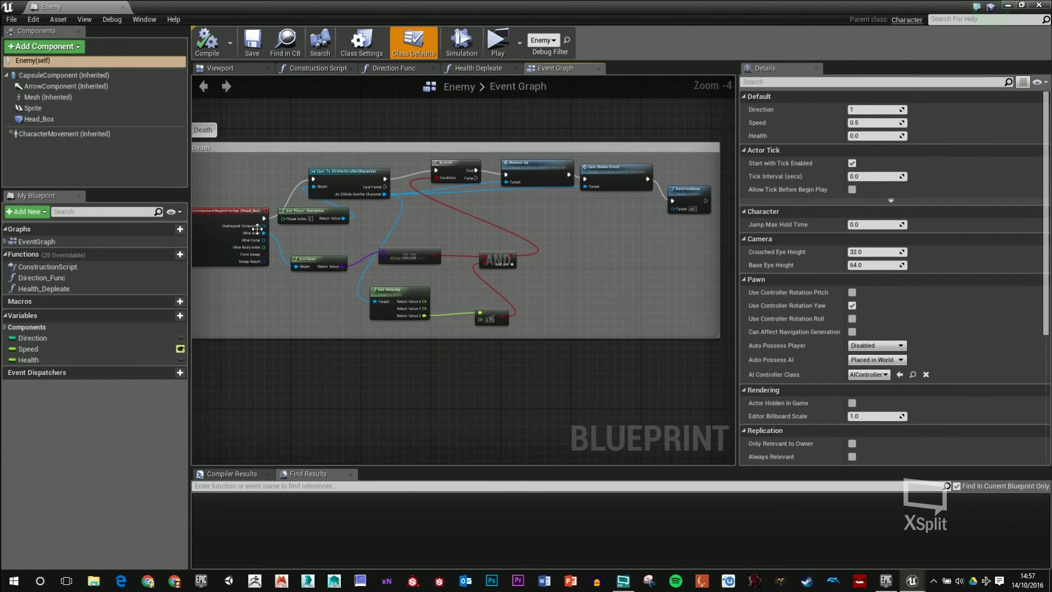
pyautogui.scroll(3, 257, 229)
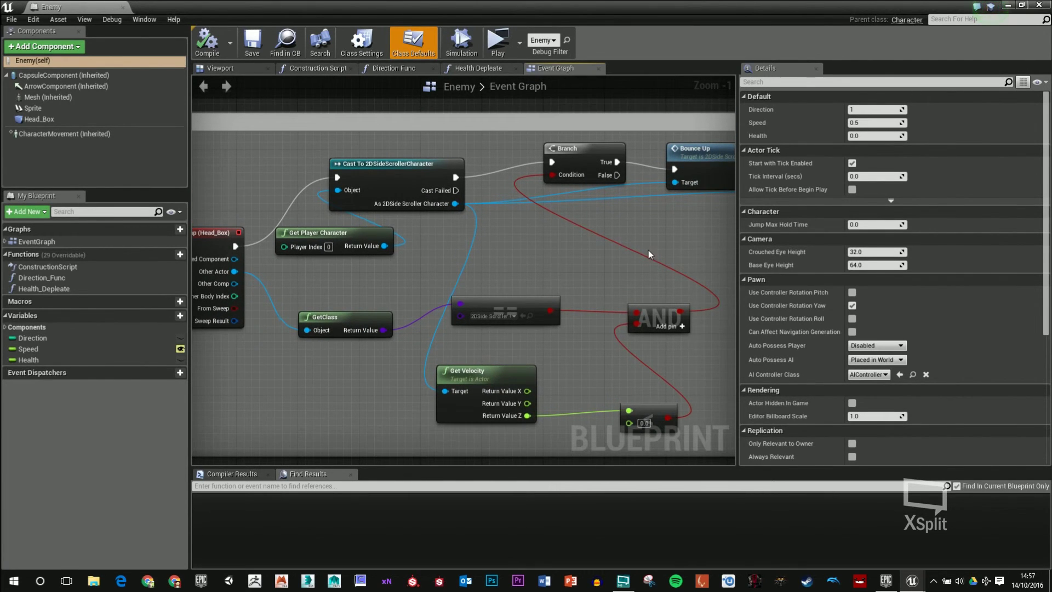
pyautogui.moveTo(648, 252); pyautogui.dragTo(500, 230, button='right')
pyautogui.moveTo(500, 230); pyautogui.dragTo(679, 183)
pyautogui.keyDown('alt'); pyautogui.click(594, 201); pyautogui.keyUp('alt')
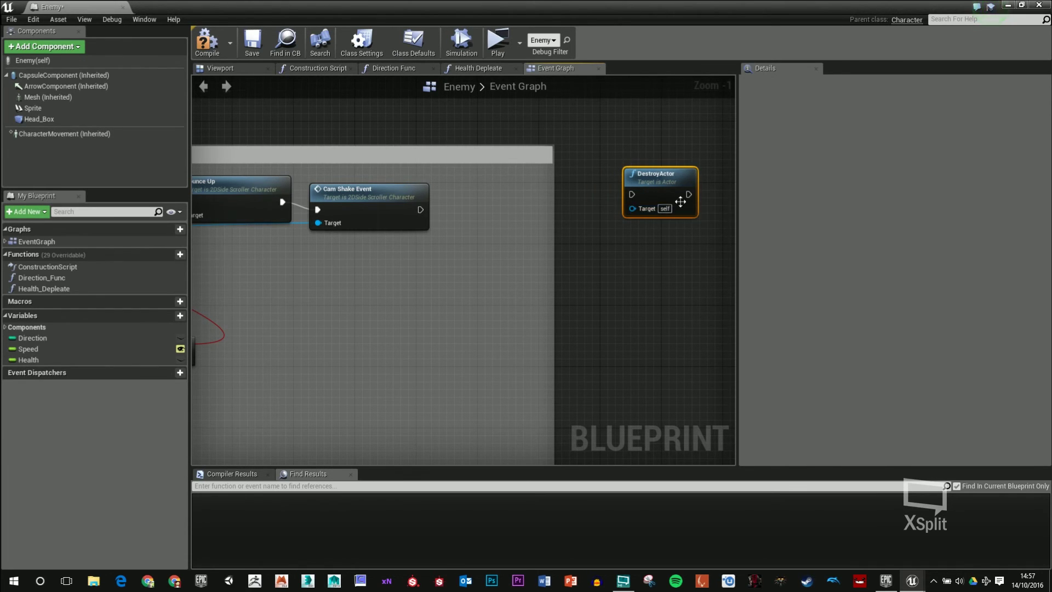
pyautogui.moveTo(553, 212); pyautogui.dragTo(713, 230)
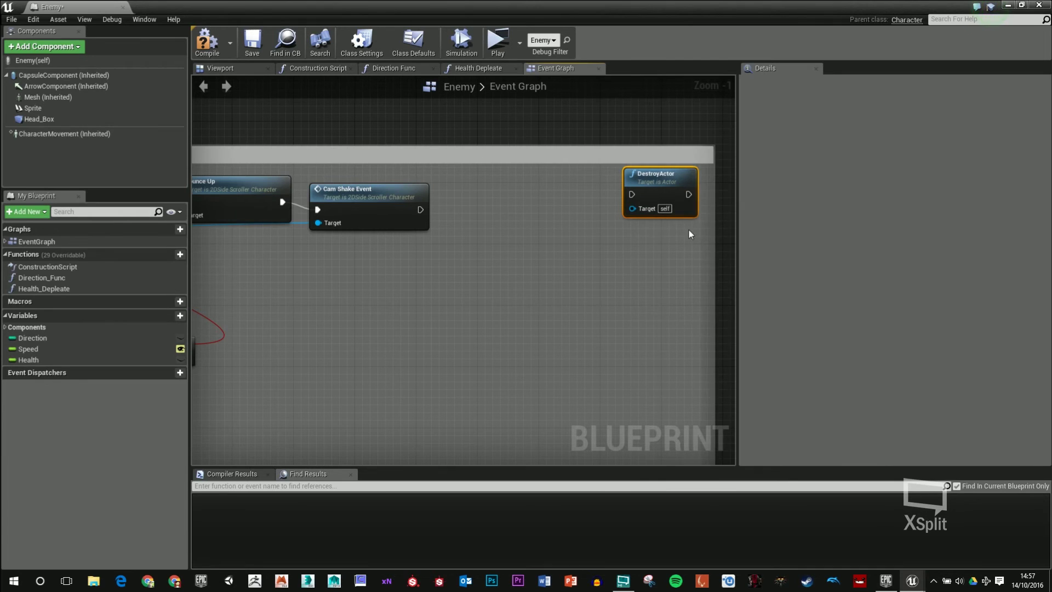
# - Insert a SpawnActor Blood_PArt_BP node between Cam Shake and DestroyActor
pyautogui.rightClick(466, 212)
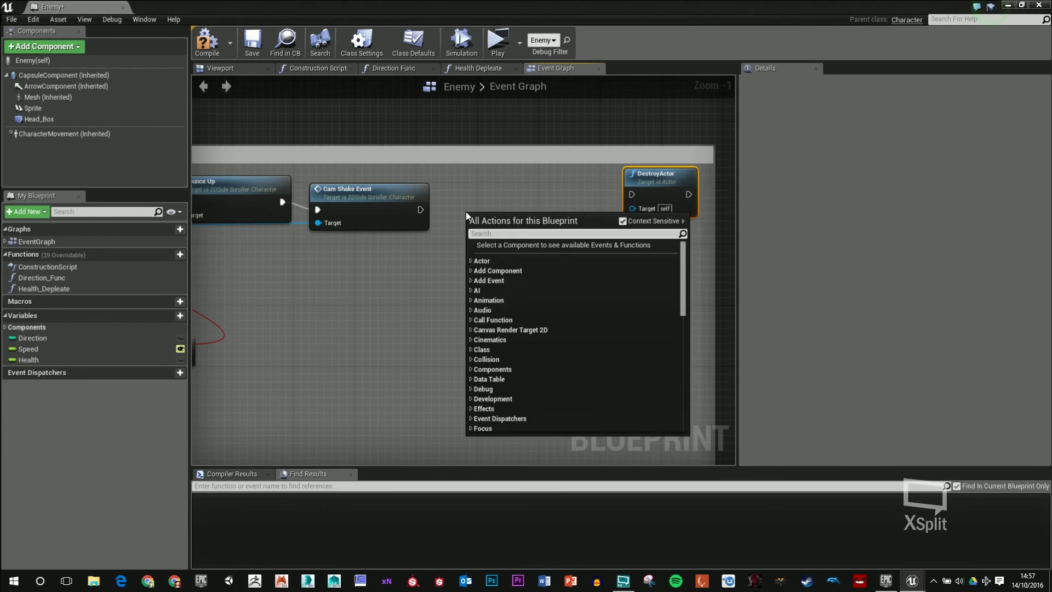
pyautogui.write('spawn')
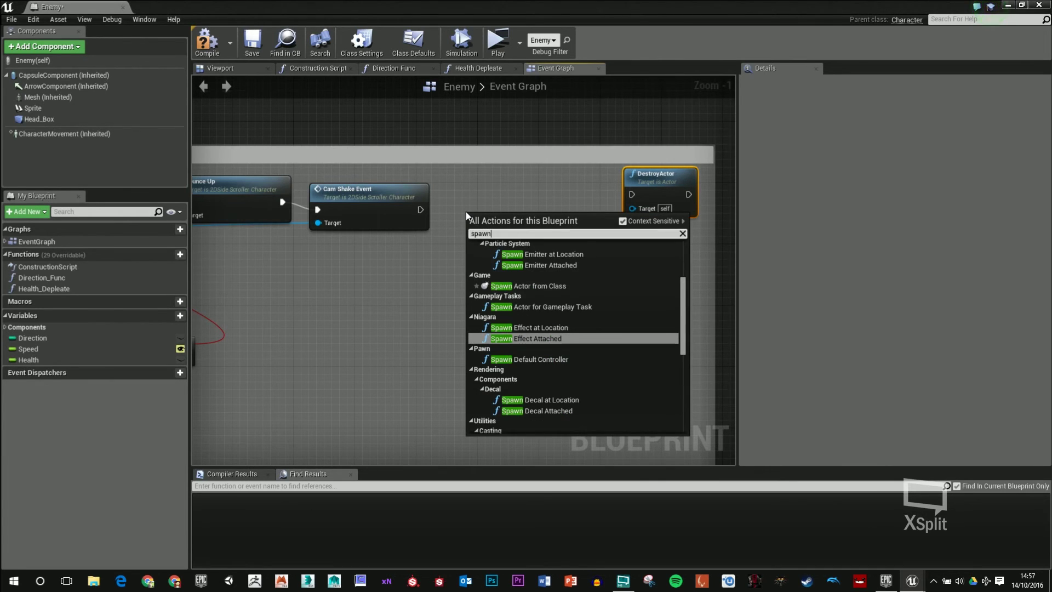
pyautogui.click(529, 286)
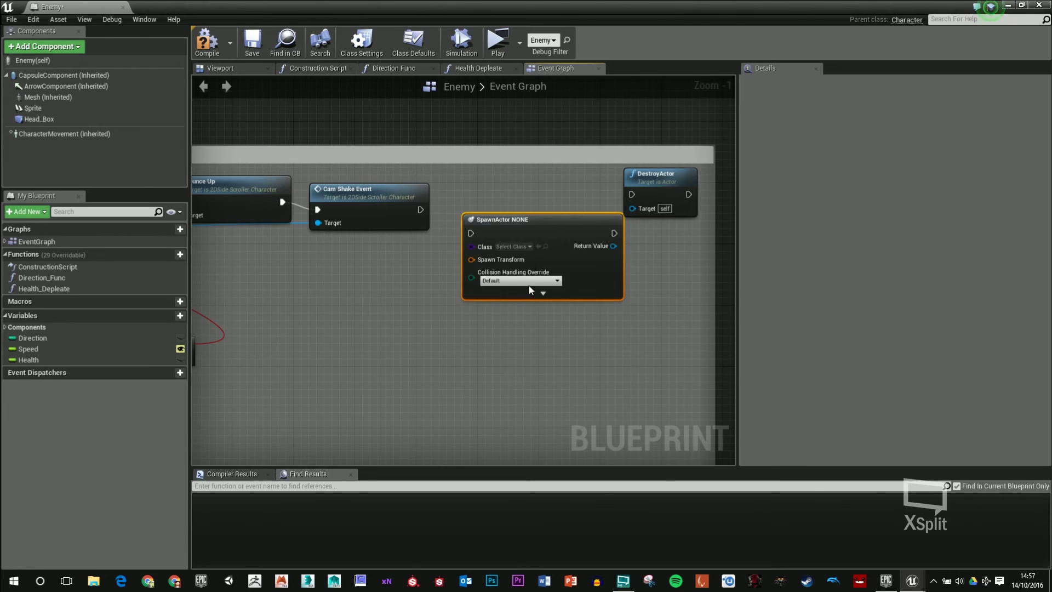
pyautogui.click(531, 246)
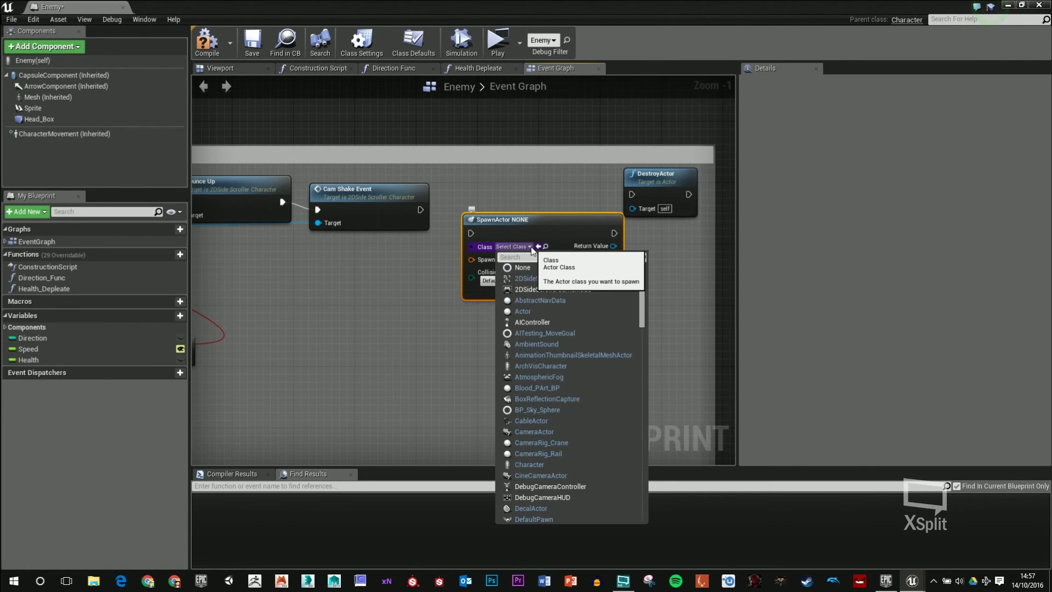
pyautogui.write('bloo')
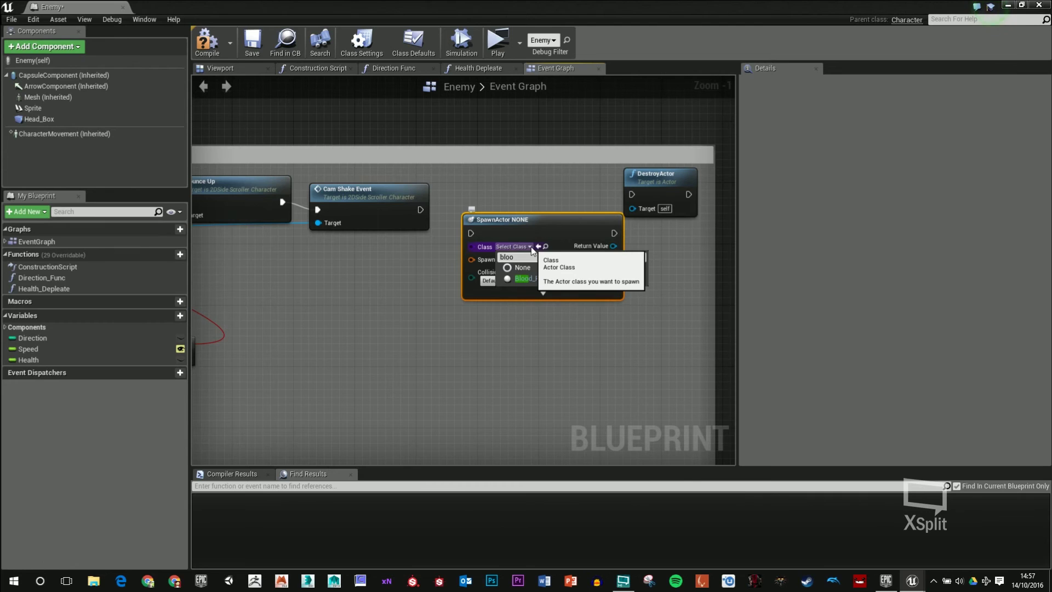
pyautogui.click(551, 281)
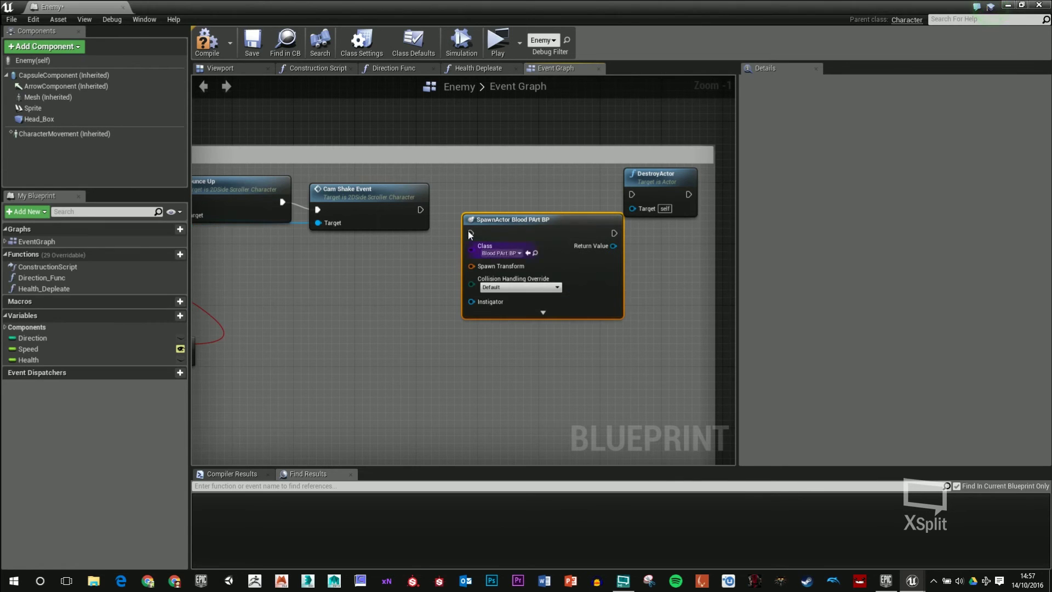
pyautogui.moveTo(422, 209); pyautogui.dragTo(471, 233)
pyautogui.moveTo(613, 233); pyautogui.dragTo(632, 194)
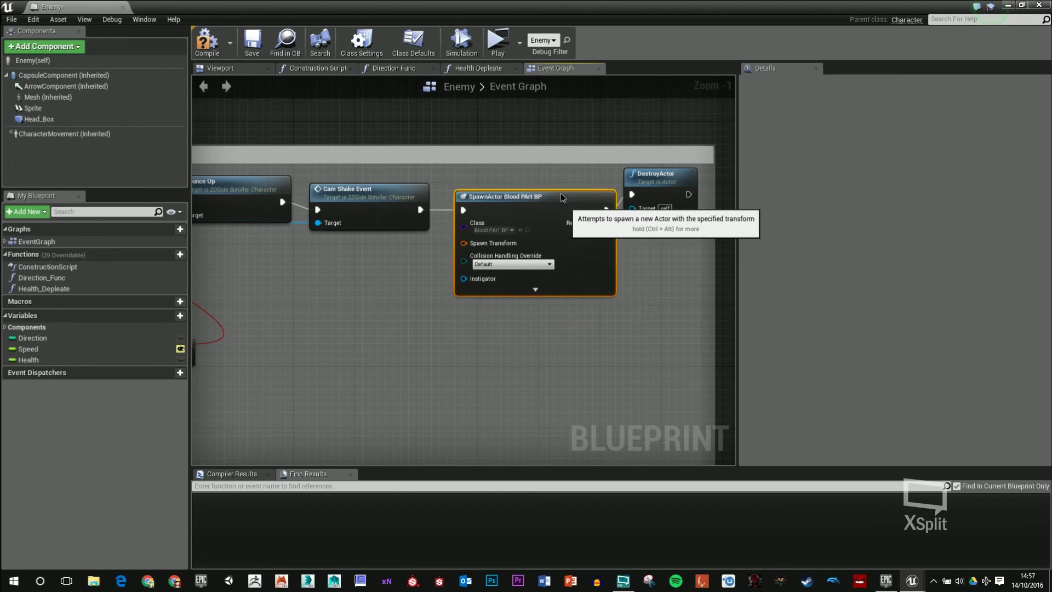
pyautogui.moveTo(478, 279); pyautogui.dragTo(462, 241)
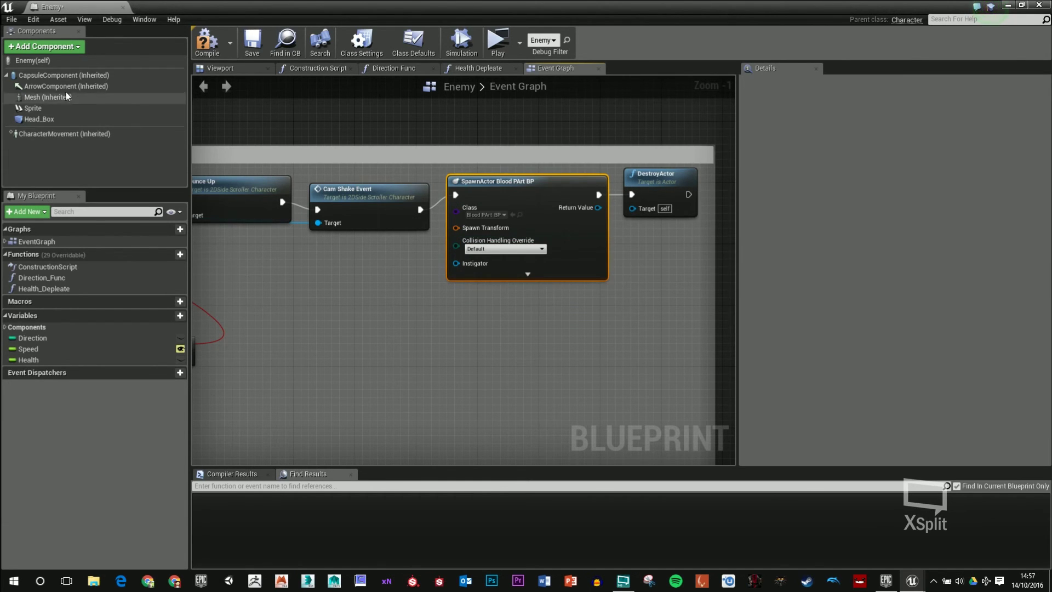
# - Feed the Capsule Component's GetWorldTransform into the spawn node's Spawn Transform
pyautogui.moveTo(70, 78); pyautogui.dragTo(266, 318)
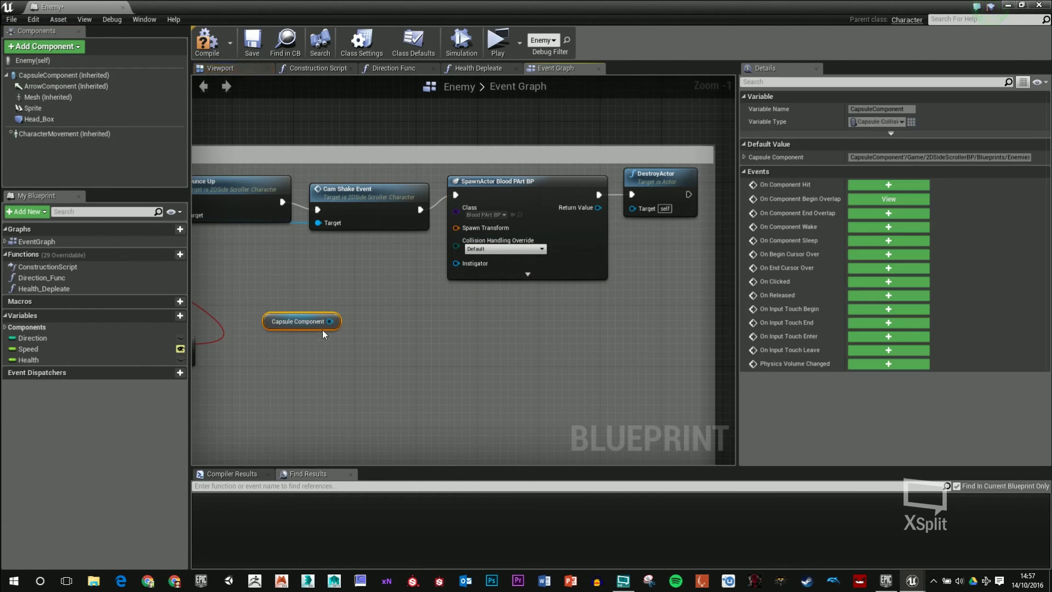
pyautogui.moveTo(331, 322); pyautogui.dragTo(403, 339)
pyautogui.write('transform')
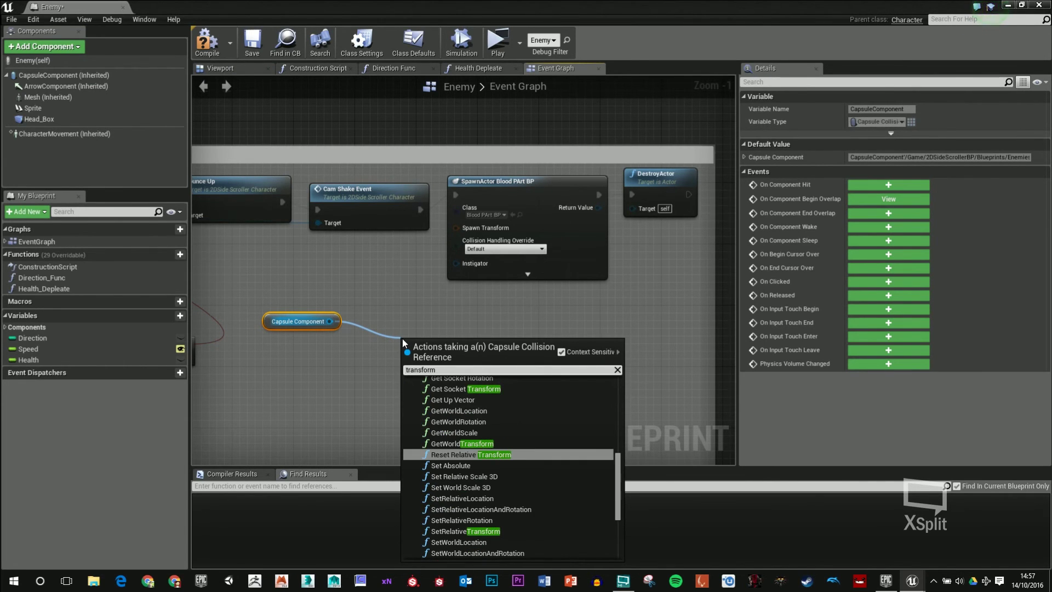
pyautogui.click(454, 443)
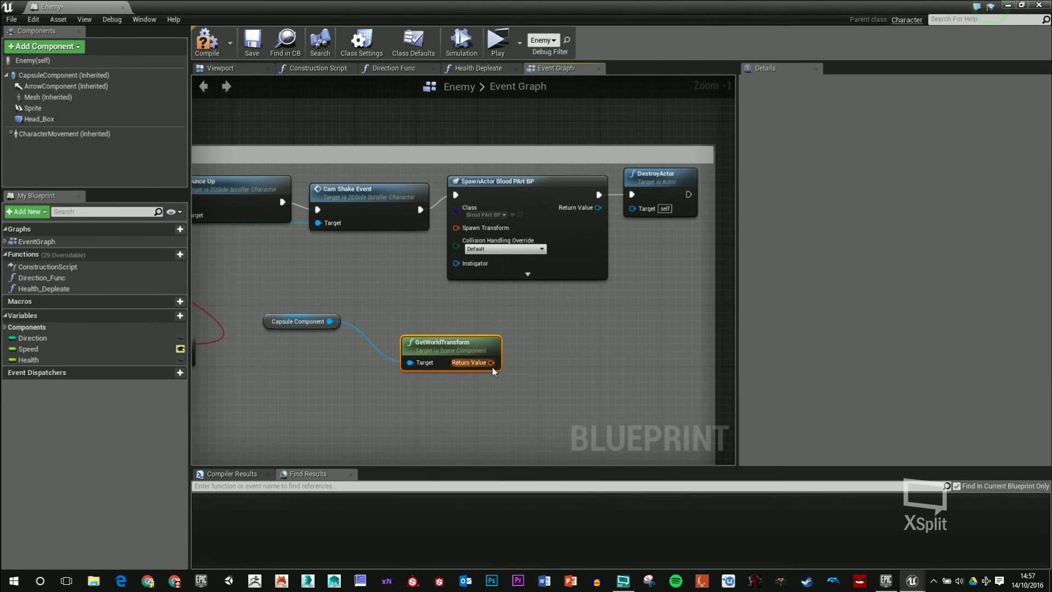
pyautogui.moveTo(492, 362); pyautogui.dragTo(448, 255)
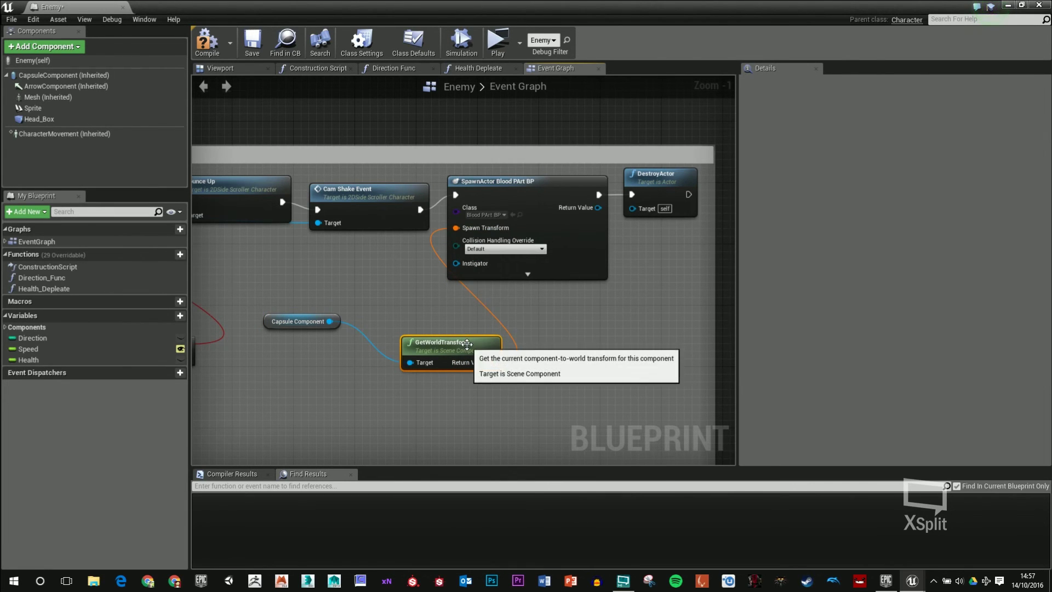
pyautogui.moveTo(455, 344); pyautogui.dragTo(493, 306)
pyautogui.moveTo(285, 316); pyautogui.dragTo(482, 348)
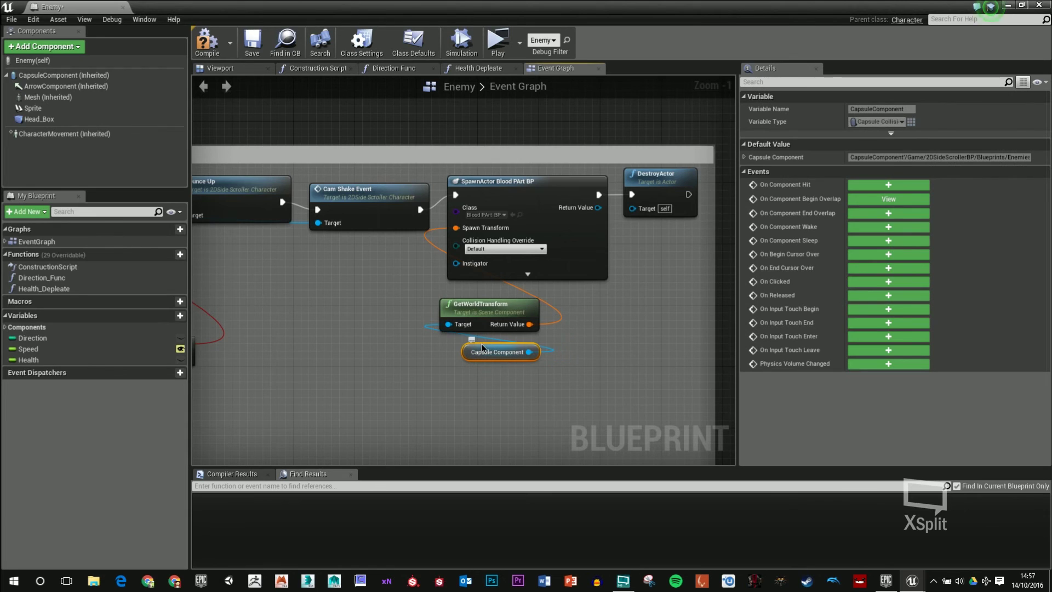
# - Compile and save the Enemy blueprint
pyautogui.click(208, 49)
pyautogui.click(252, 43)
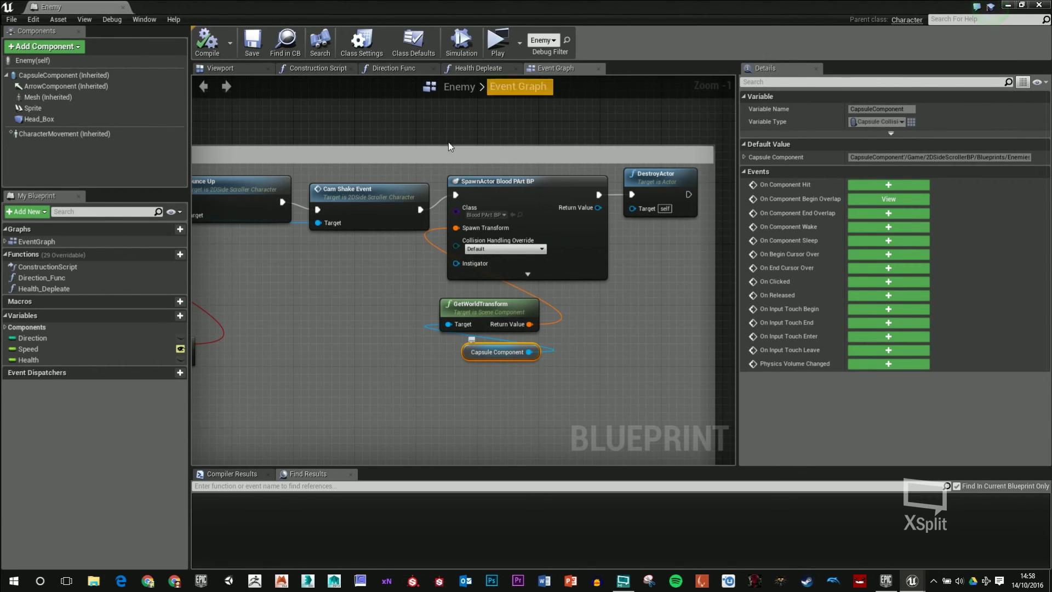
pyautogui.moveTo(450, 147); pyautogui.dragTo(518, 203, button='right')
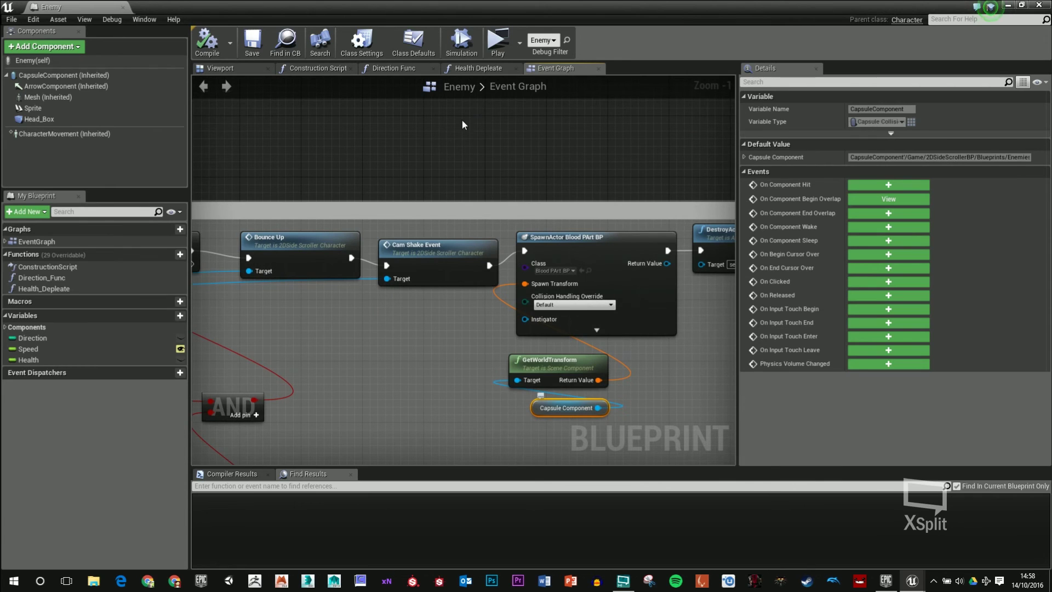
pyautogui.click(500, 51)
pyautogui.press('Right')
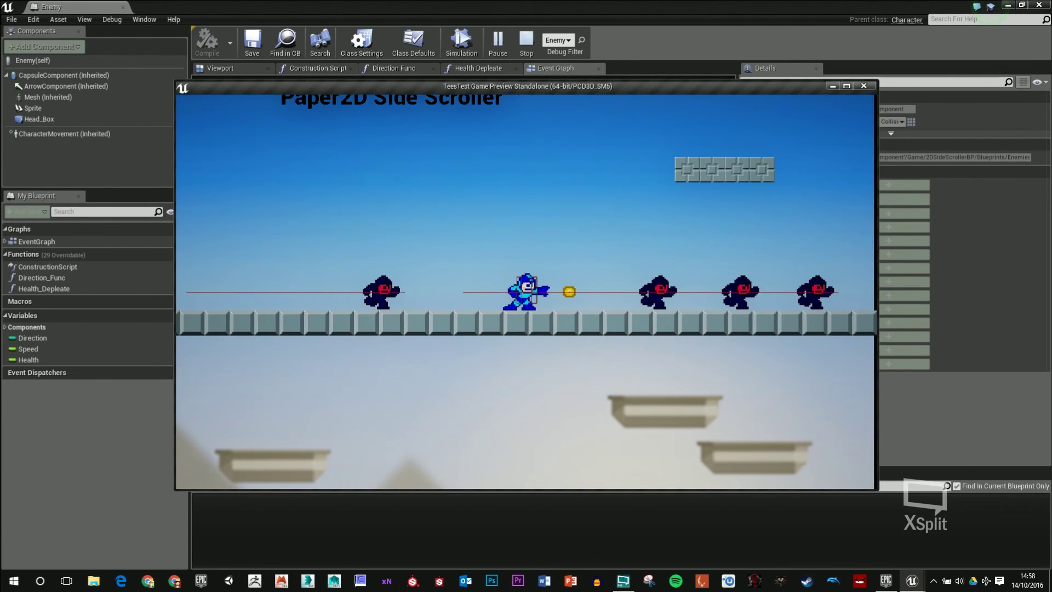
pyautogui.press('Right')
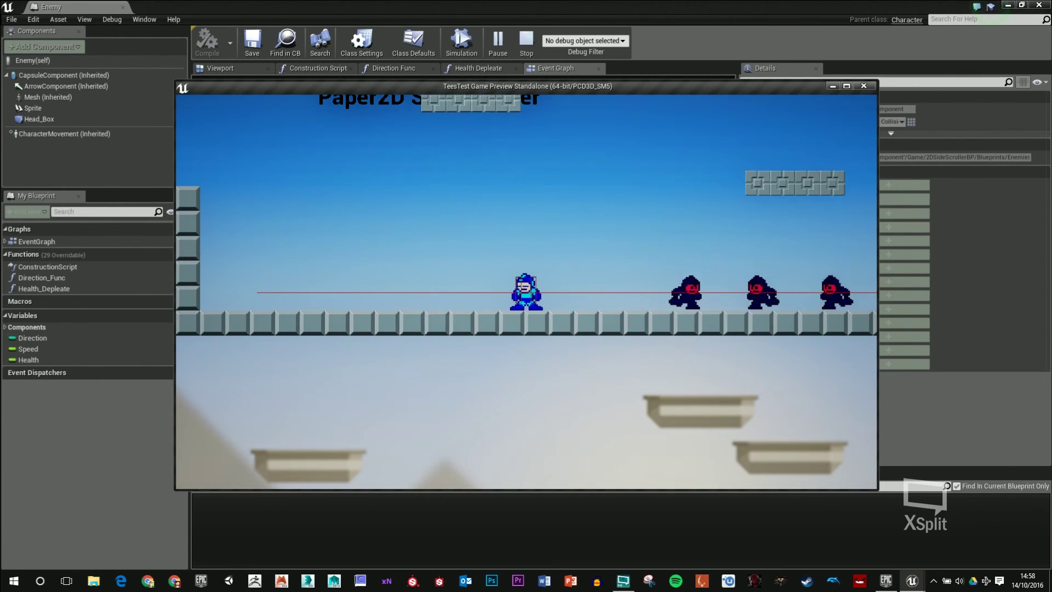
pyautogui.press('Left')
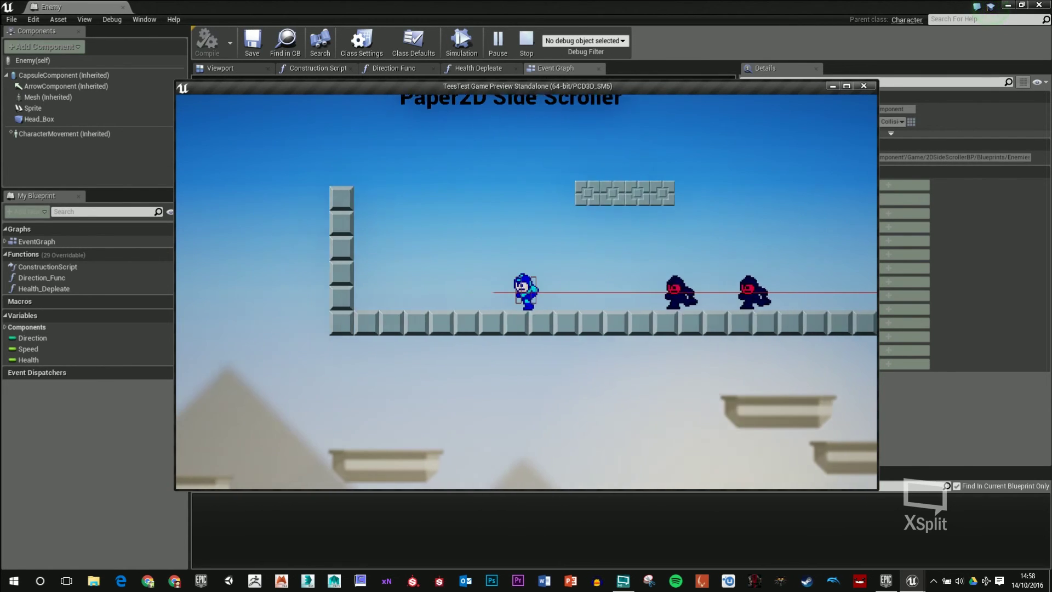
pyautogui.press('space')
pyautogui.press('Right')
pyautogui.press('space')
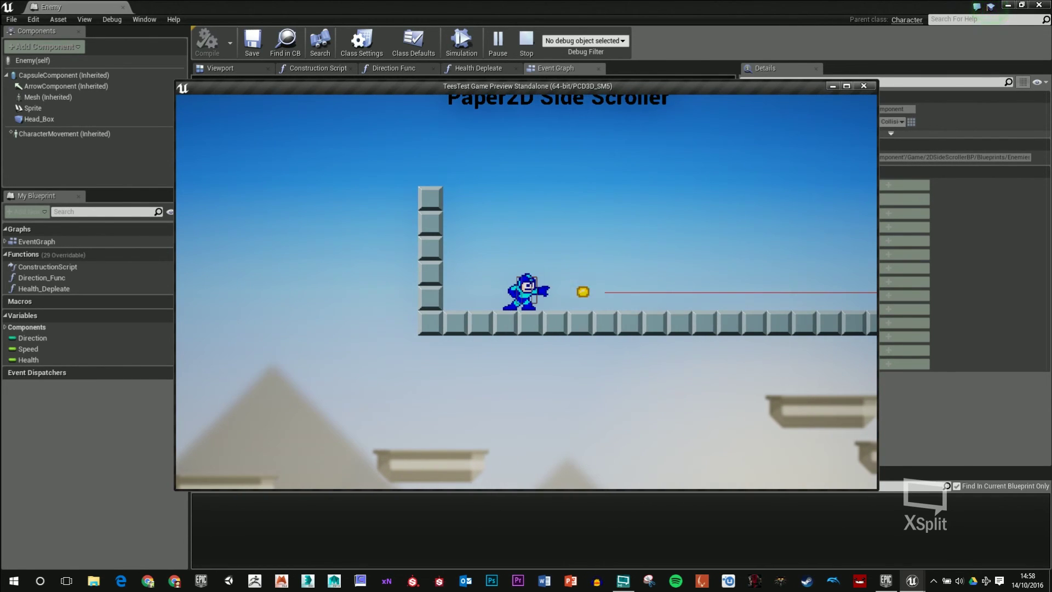
pyautogui.press('Escape')
pyautogui.moveTo(421, 357); pyautogui.dragTo(387, 274, button='right')
pyautogui.scroll(-2, 600, 301)
pyautogui.scroll(3, 436, 271)
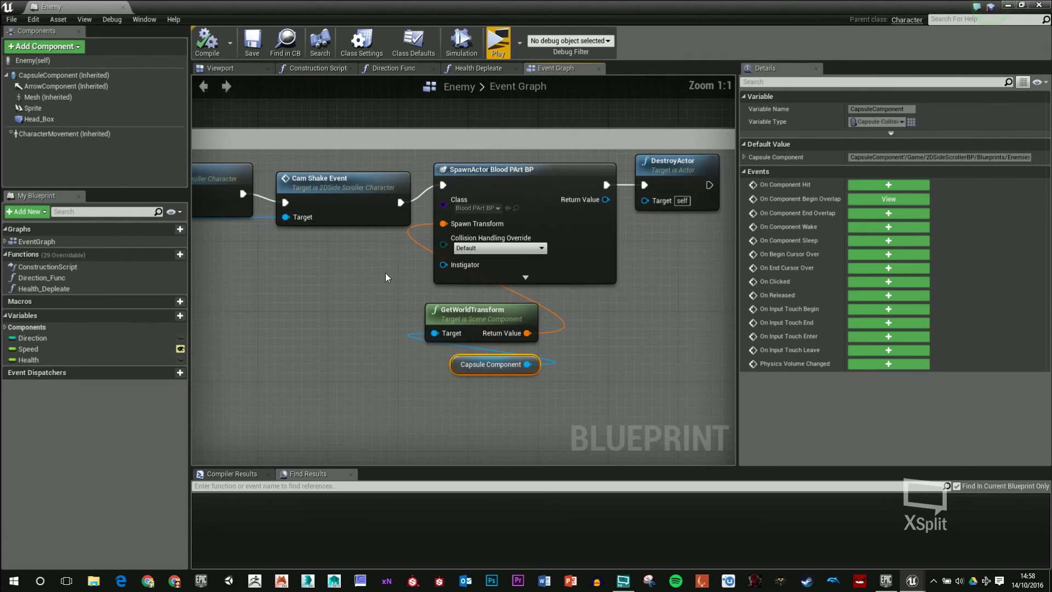
pyautogui.click(498, 50)
pyautogui.press('space')
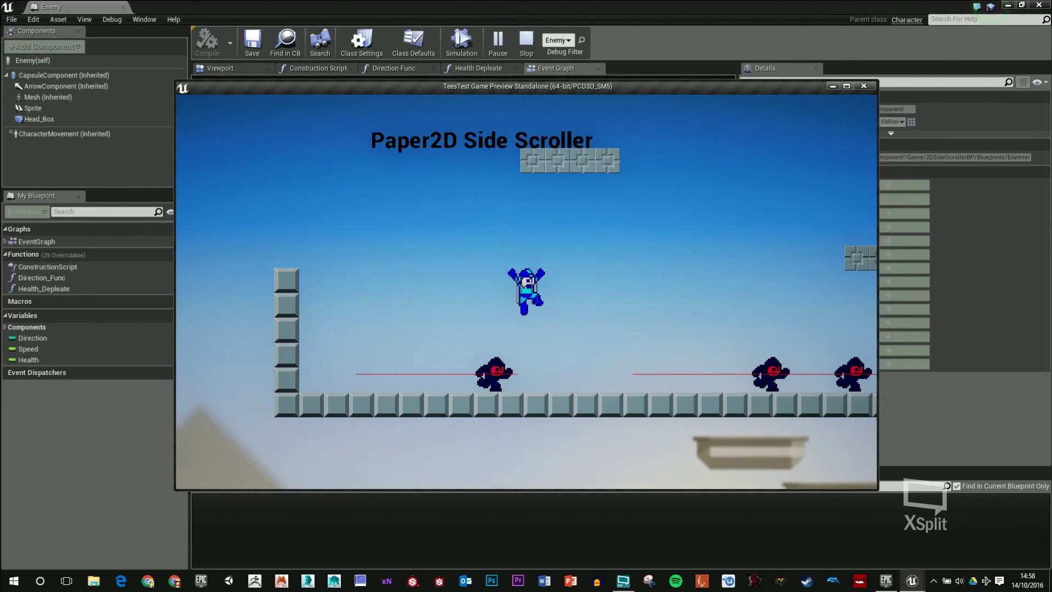
pyautogui.press('d')
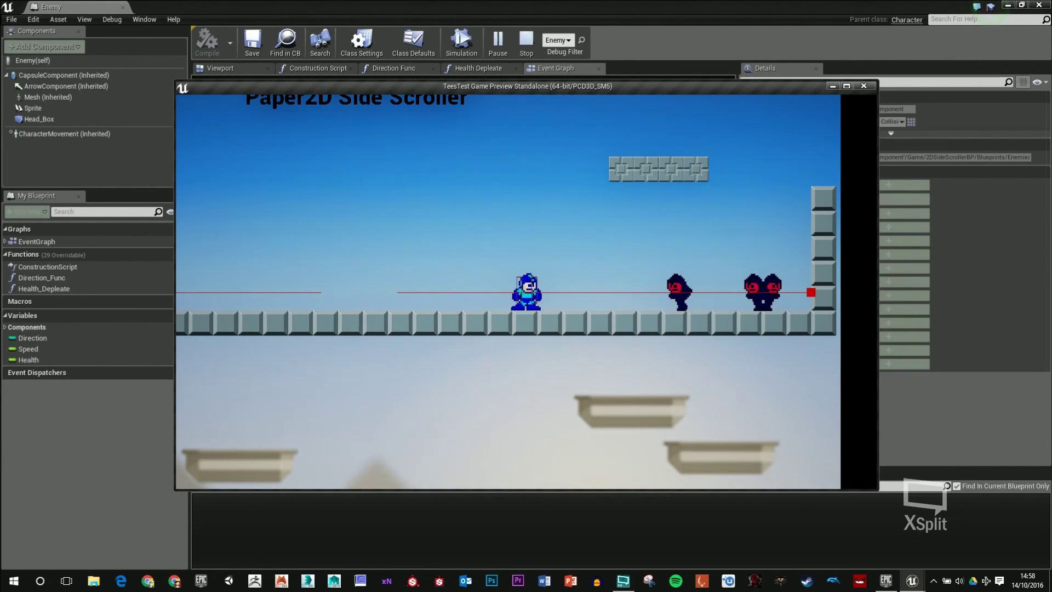
pyautogui.press('space')
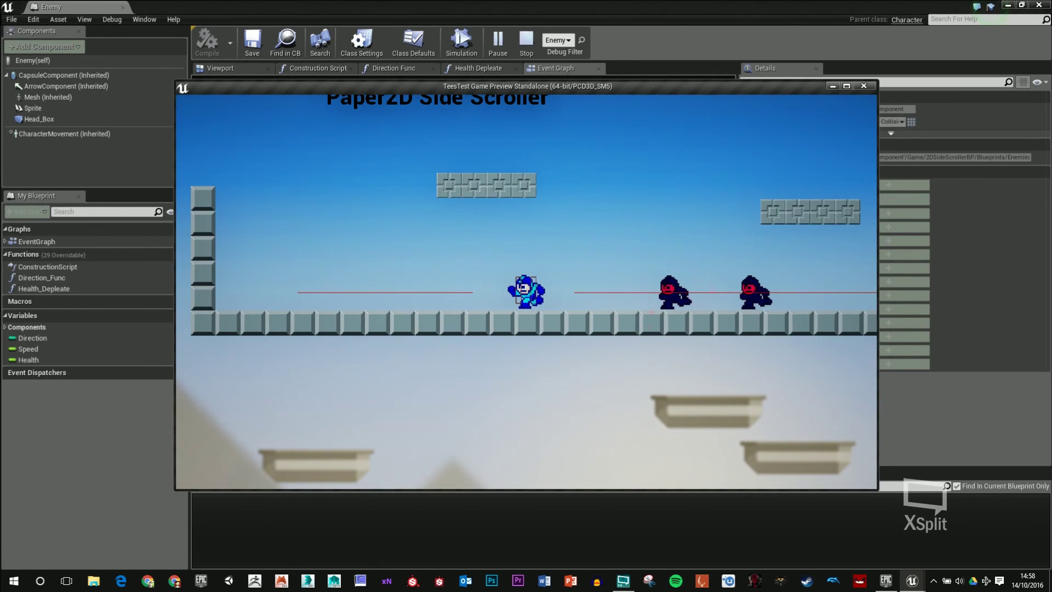
pyautogui.press('a')
pyautogui.press('space')
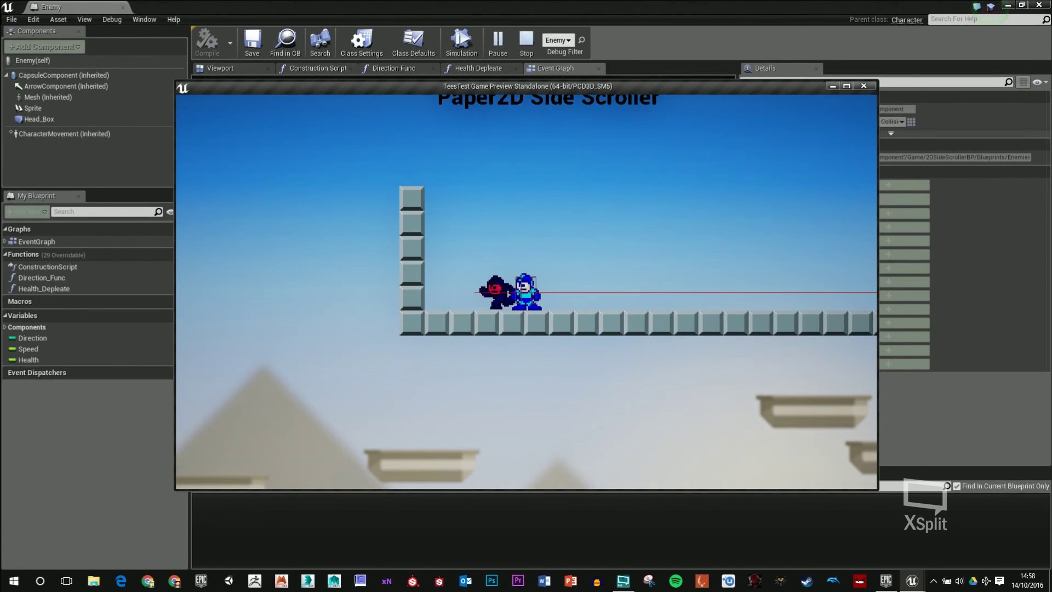
pyautogui.press('space')
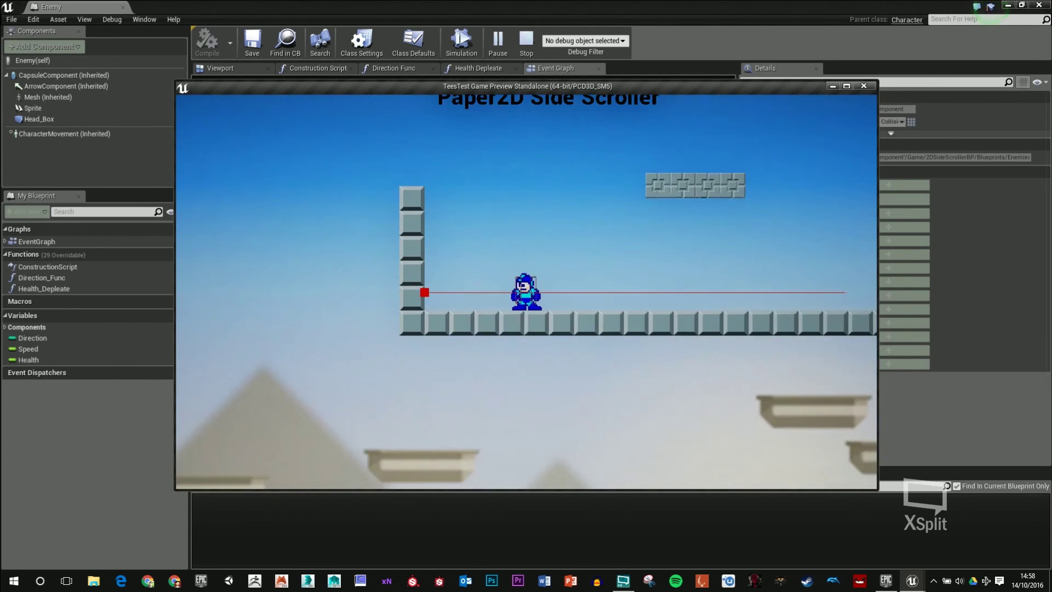
pyautogui.press('Escape')
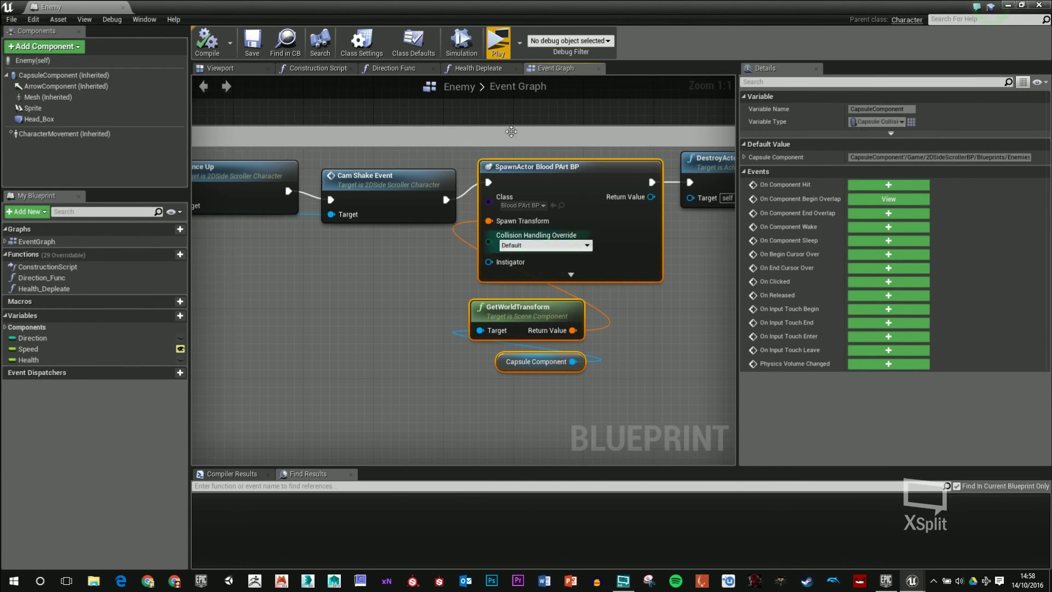
# - Paste the blood-spawn nodes into Health Depleate after SET Health, then start a test play
pyautogui.click(476, 67)
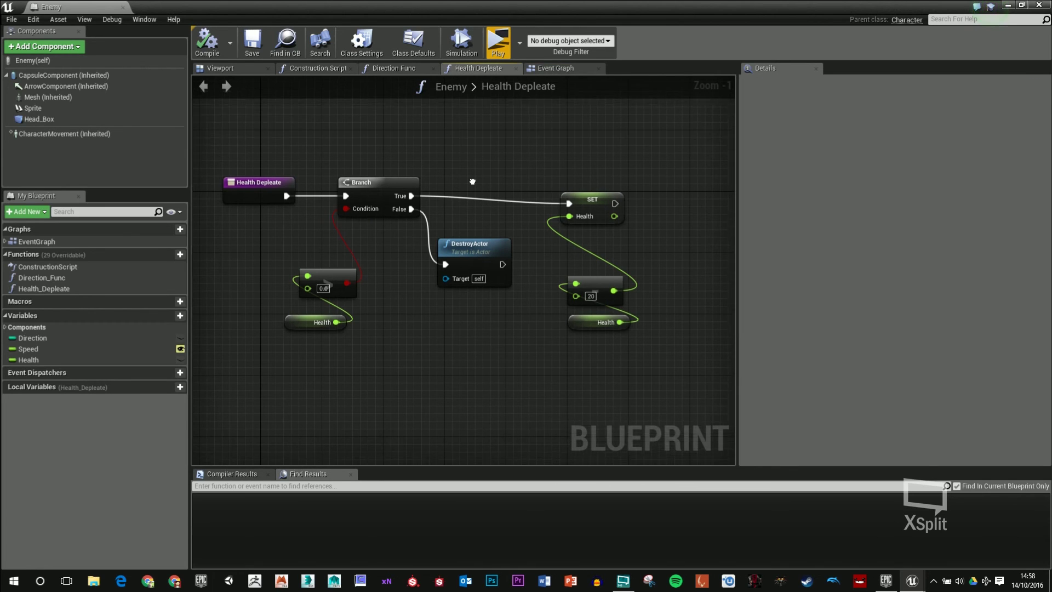
pyautogui.moveTo(482, 183); pyautogui.dragTo(421, 216, button='right')
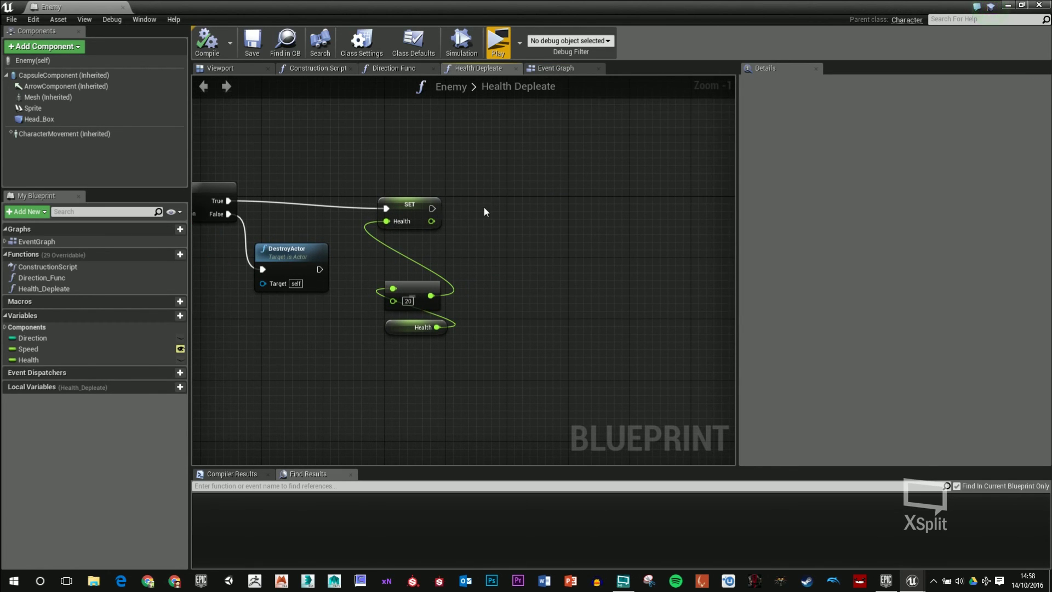
pyautogui.hotkey('ctrl', 'v')
pyautogui.moveTo(568, 113); pyautogui.dragTo(607, 167)
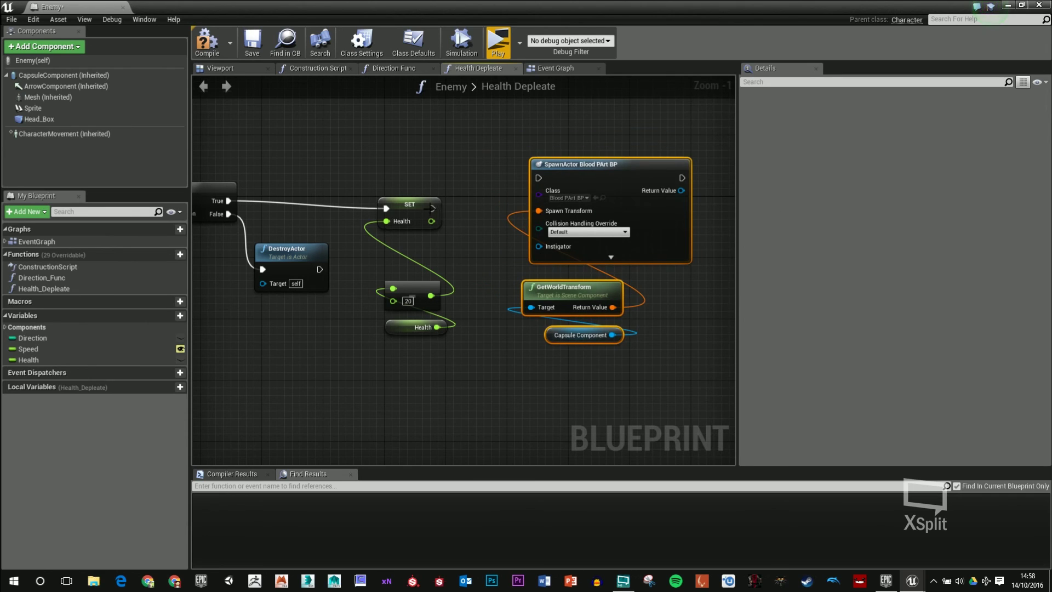
pyautogui.moveTo(433, 208); pyautogui.dragTo(497, 197)
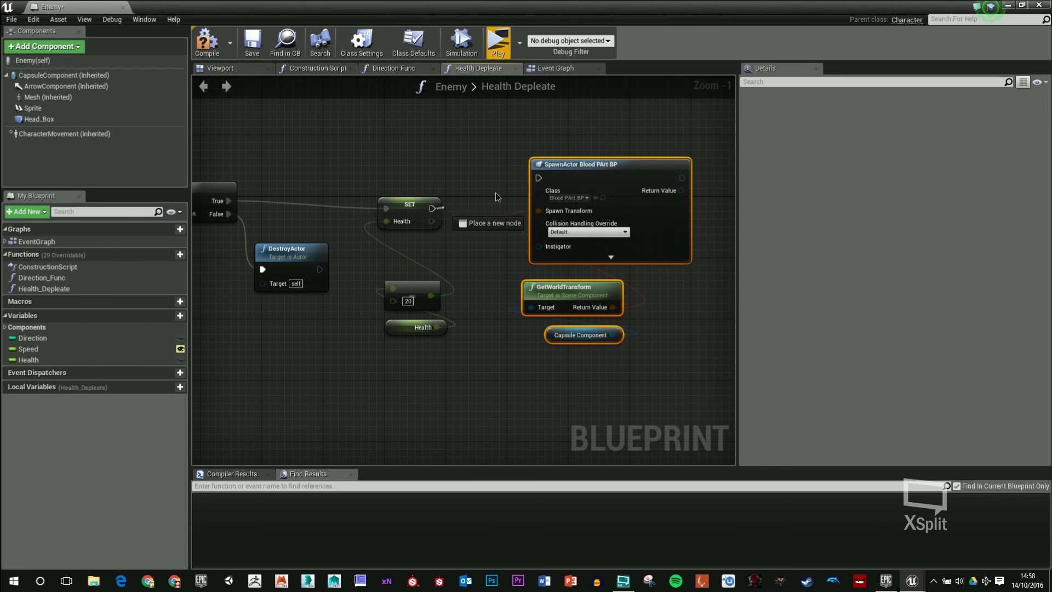
pyautogui.click(396, 131)
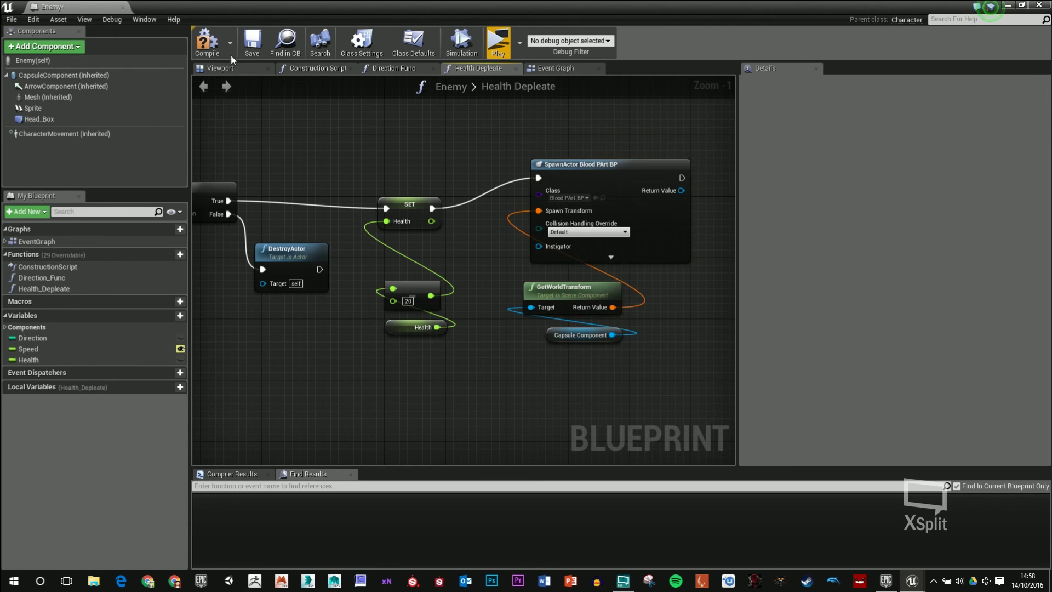
pyautogui.click(496, 42)
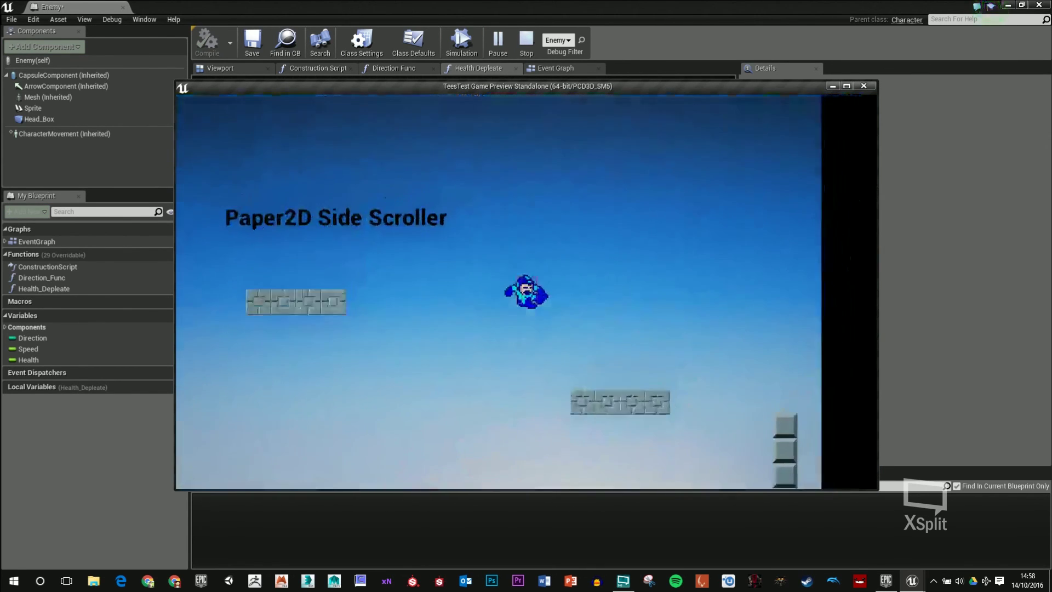
# - Move, shoot and jump at enemies to check the blood spray, then stop the preview
pyautogui.press('Right')
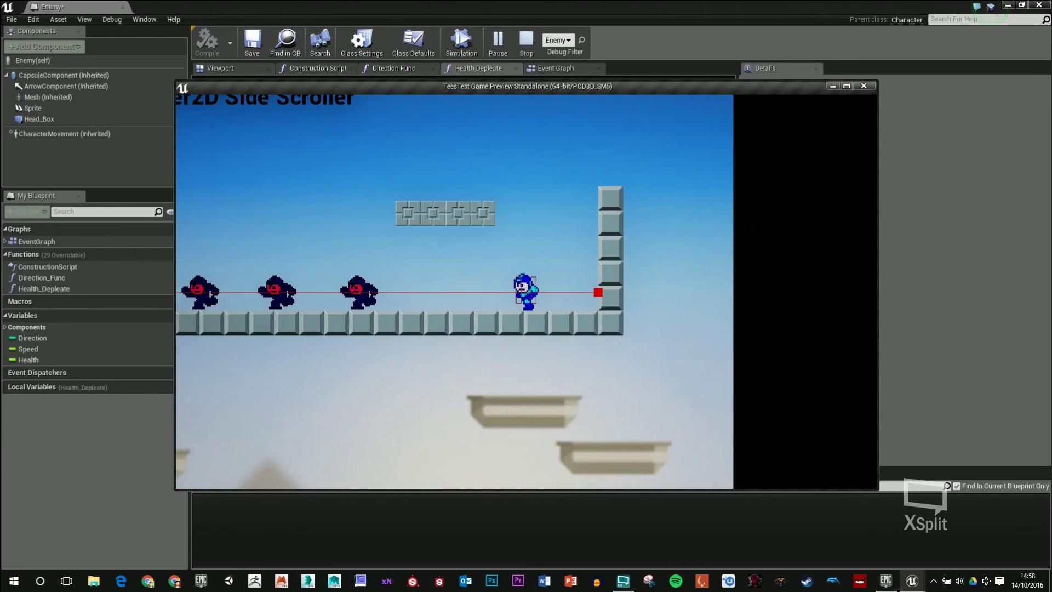
pyautogui.press('ctrl')
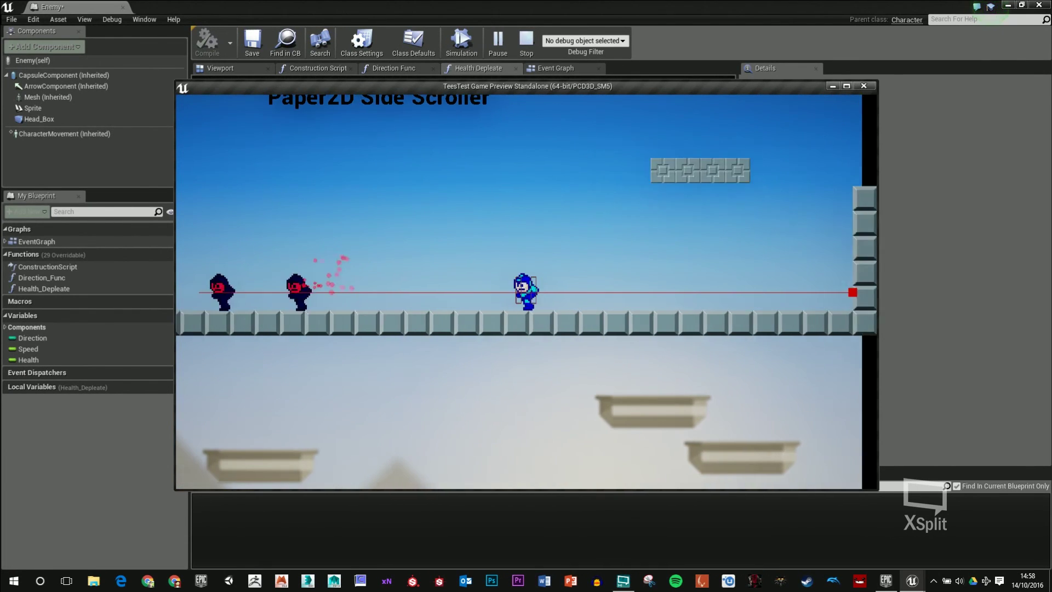
pyautogui.press('Left')
pyautogui.press('ctrl')
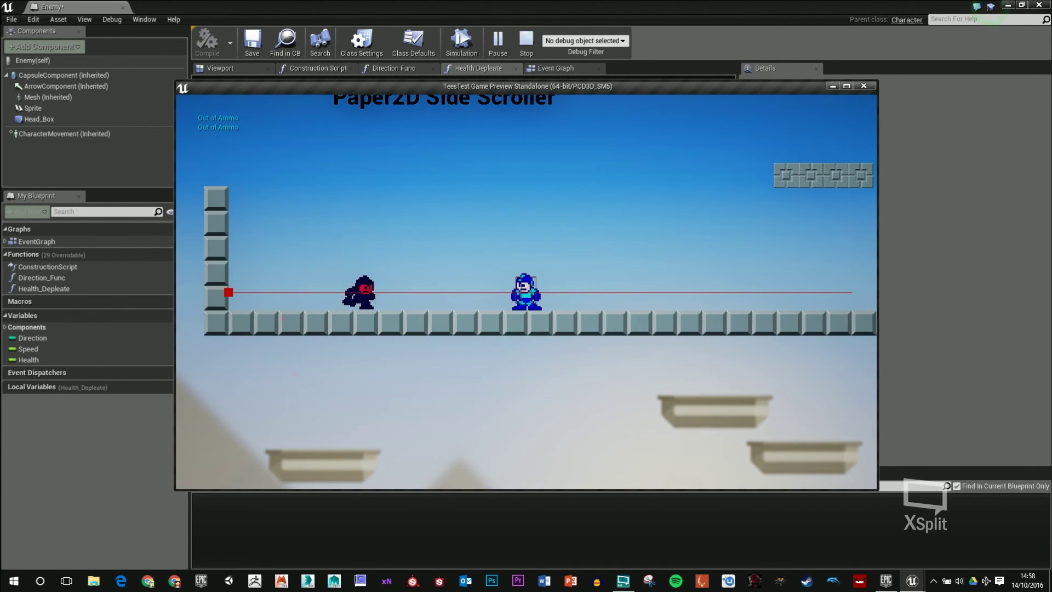
pyautogui.press('space')
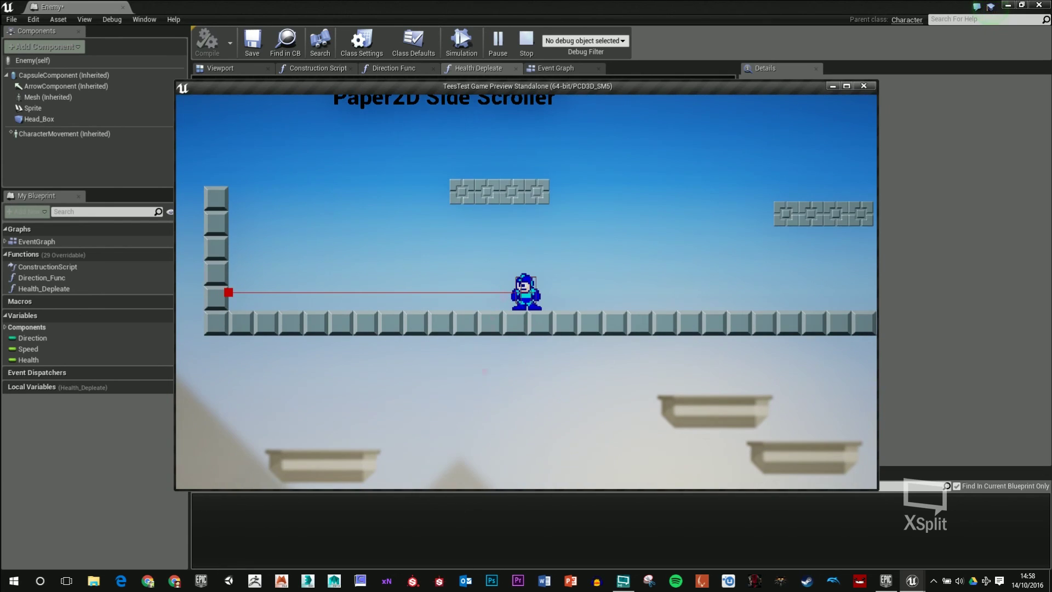
pyautogui.press('Escape')
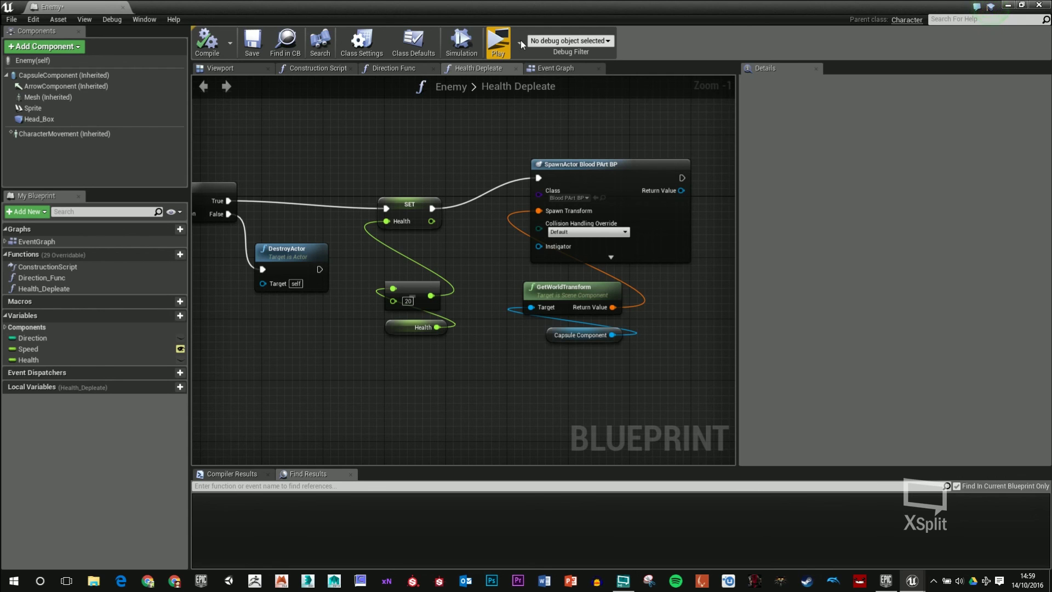
# - Minimize the Enemy blueprint editor and fly the level camera around the enemies in 2DSideScrollerExampleMap
pyautogui.click(1012, 5)
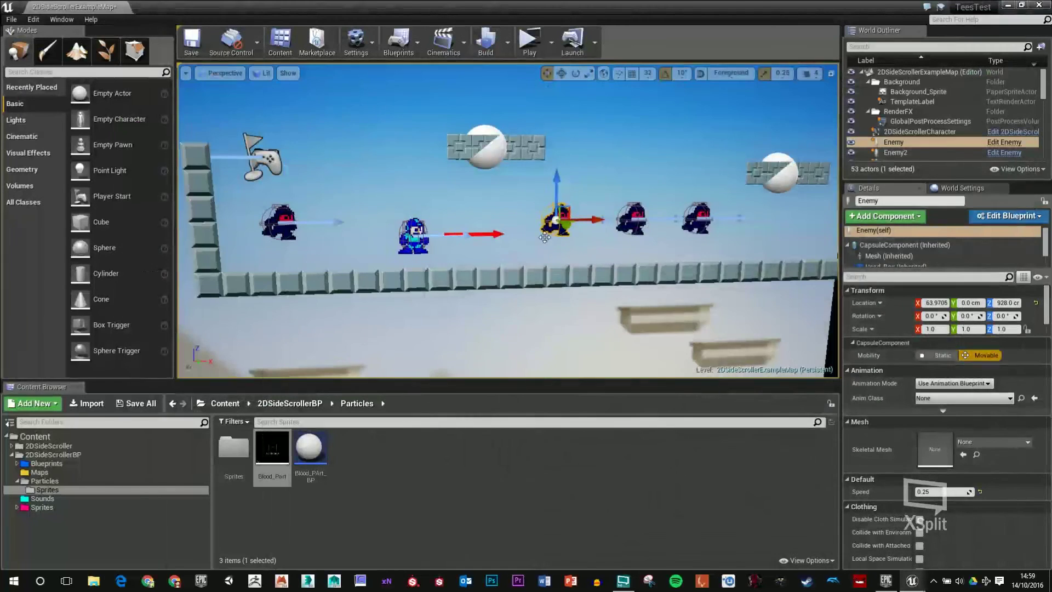
pyautogui.press('w')
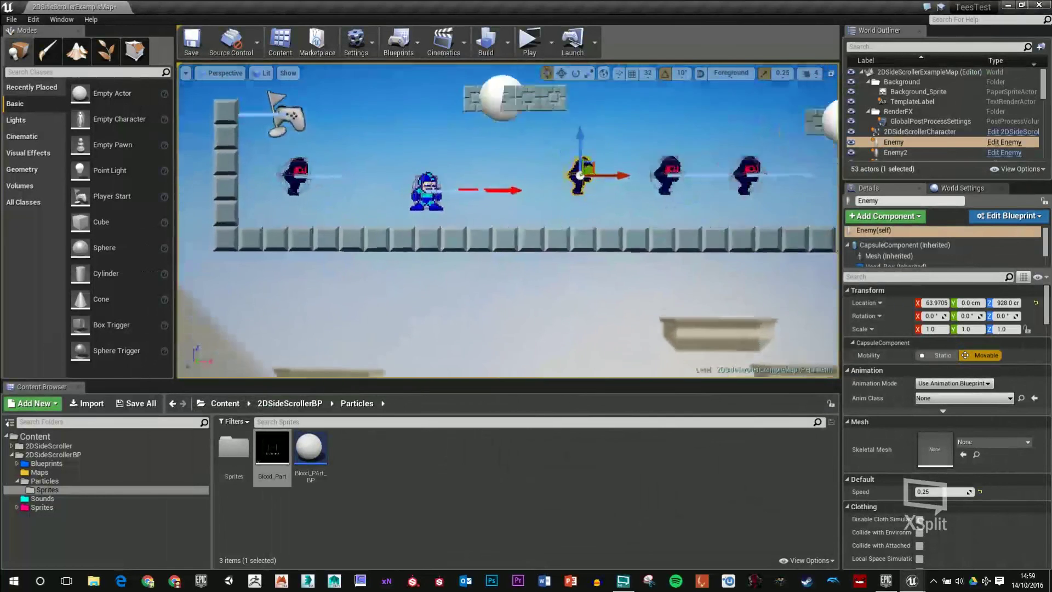
pyautogui.moveTo(418, 251); pyautogui.dragTo(417, 250, button='right')
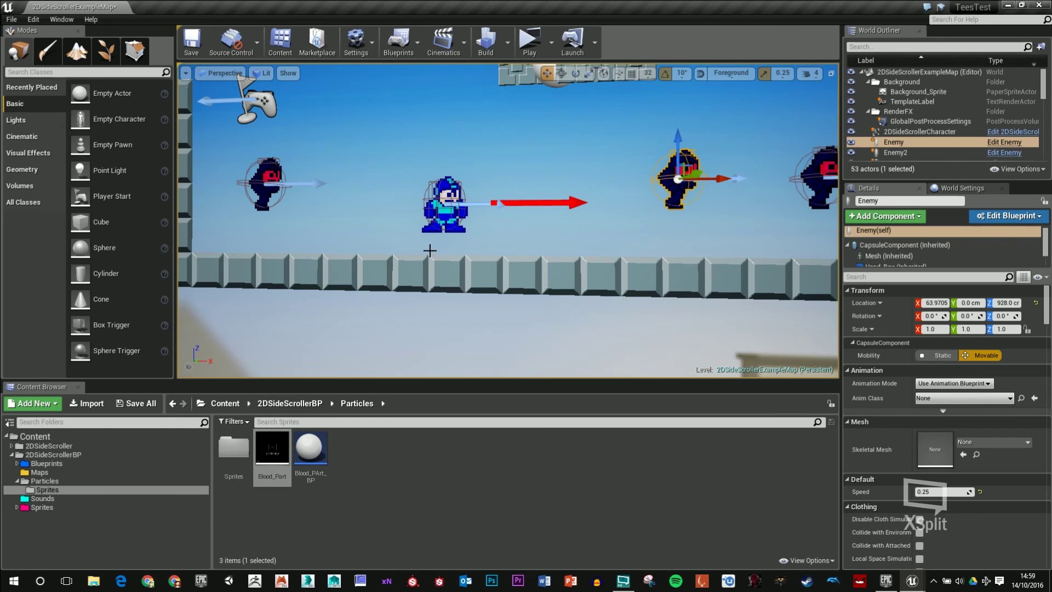
pyautogui.moveTo(429, 251); pyautogui.dragTo(430, 268, button='right')
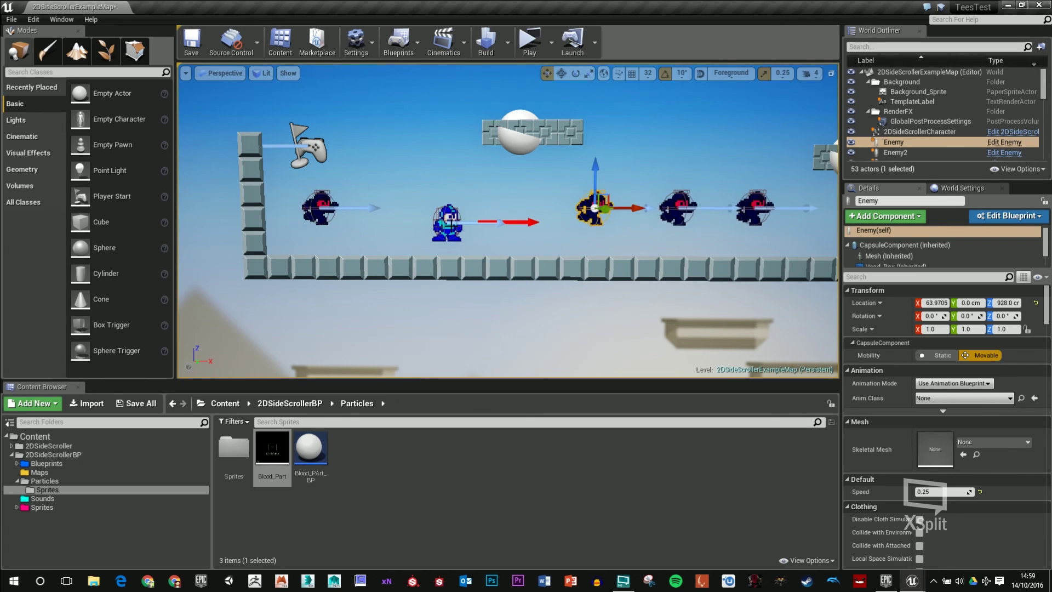
pyautogui.moveTo(429, 269); pyautogui.dragTo(430, 277, button='right')
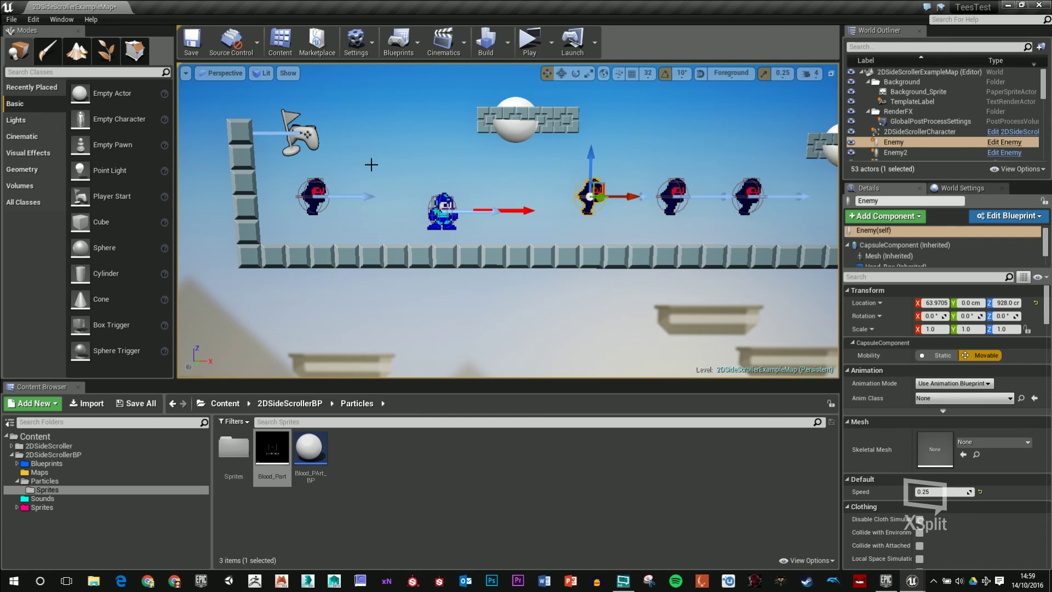
pyautogui.moveTo(364, 174); pyautogui.dragTo(387, 162, button='middle')
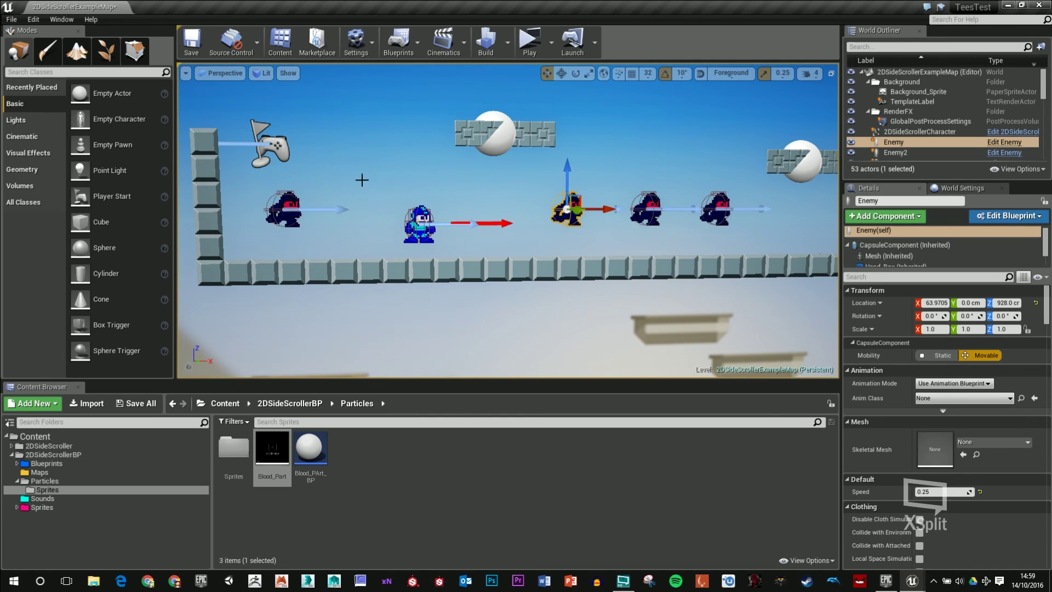